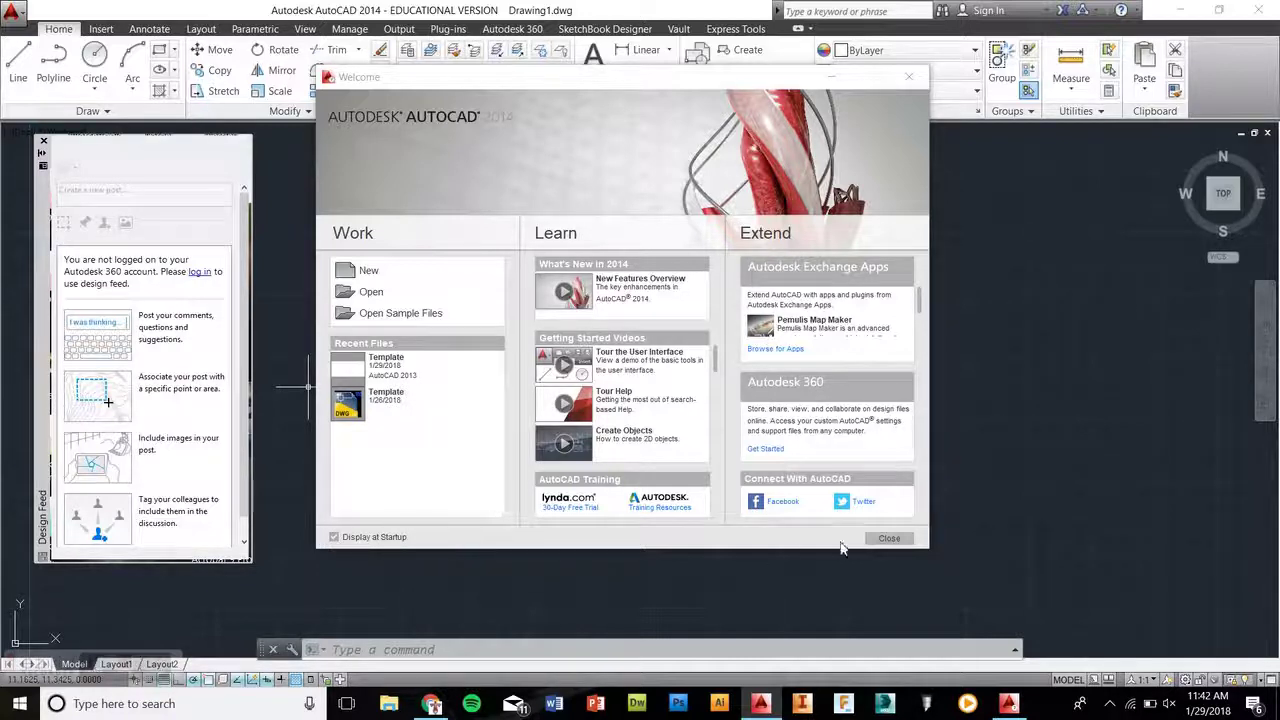
Dismiss the Welcome screen to reveal the empty Drawing1 canvas
left_click(886, 541)
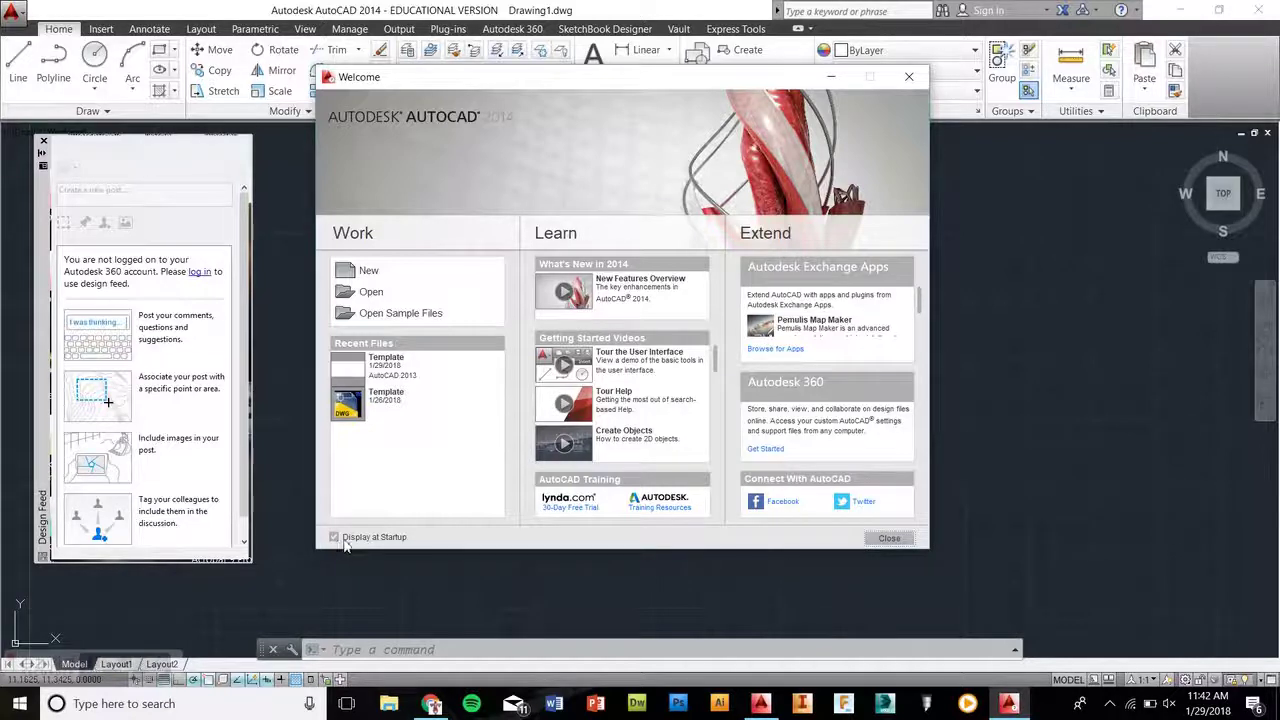
left_click(888, 540)
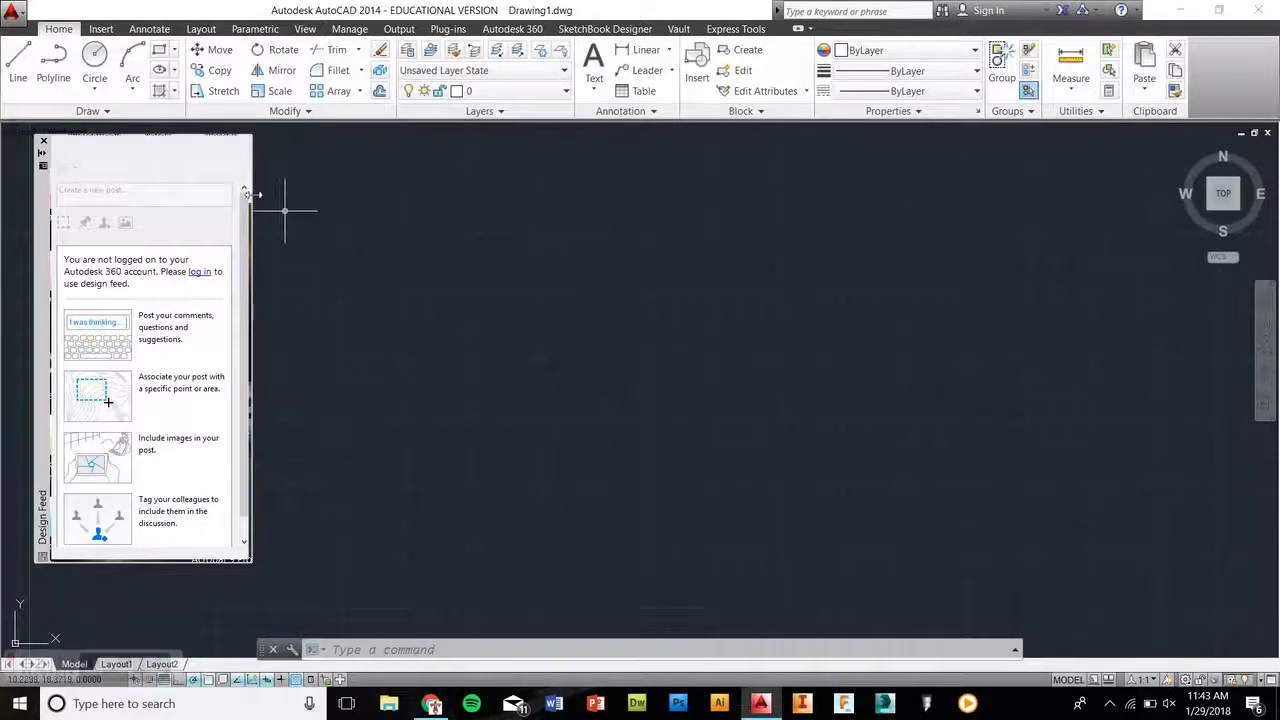
scroll(256, 268, "down", 1)
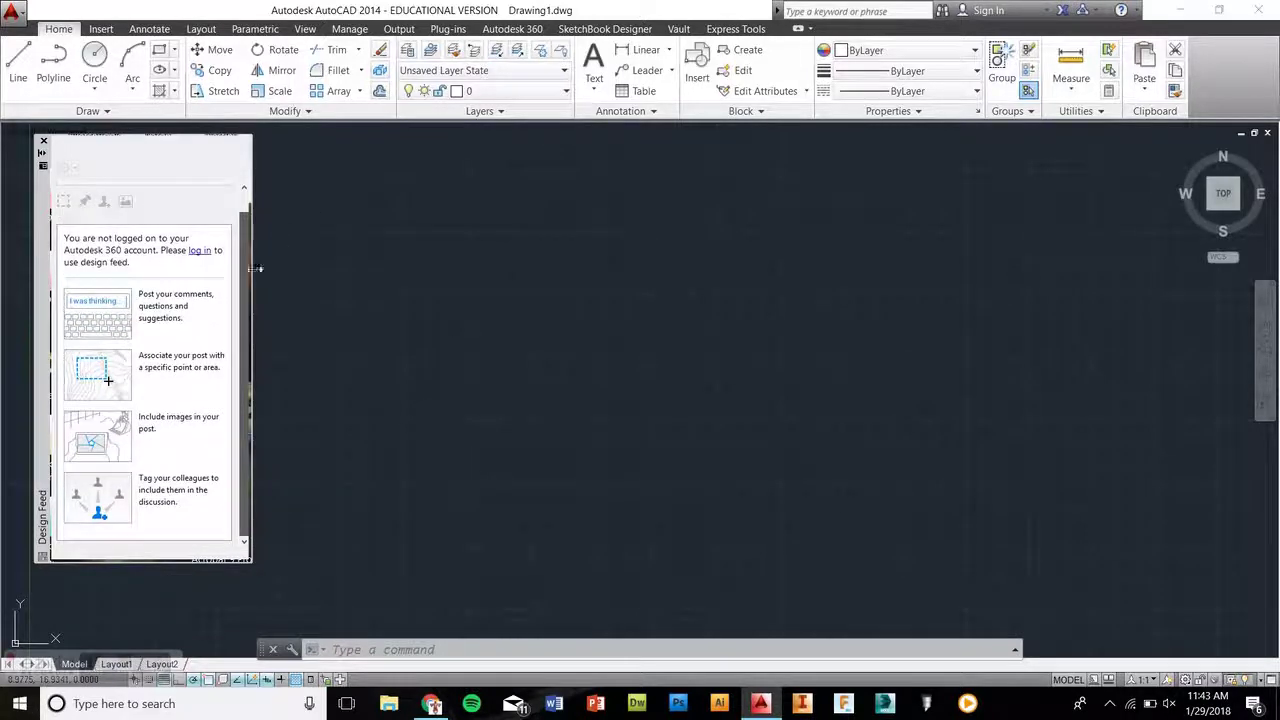
Close the Design Feed palette and dock the command line full-width along the bottom
left_click(44, 143)
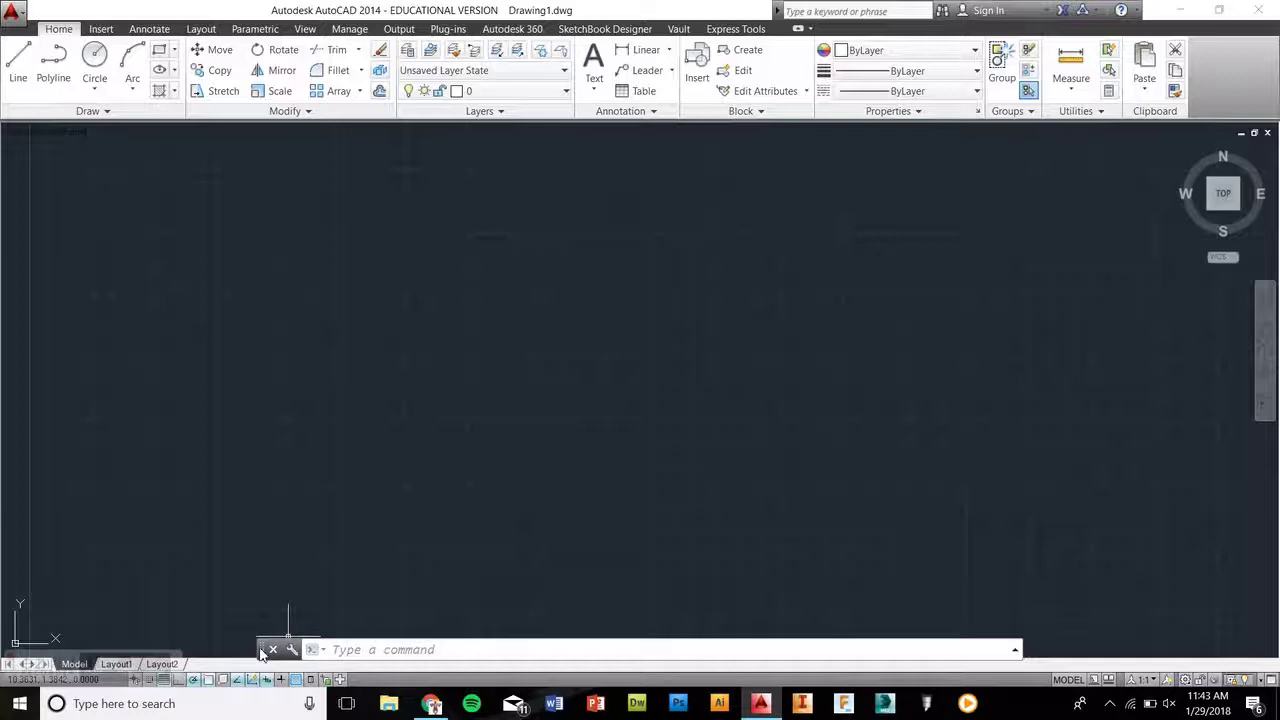
left_click_drag(262, 652, 22, 660)
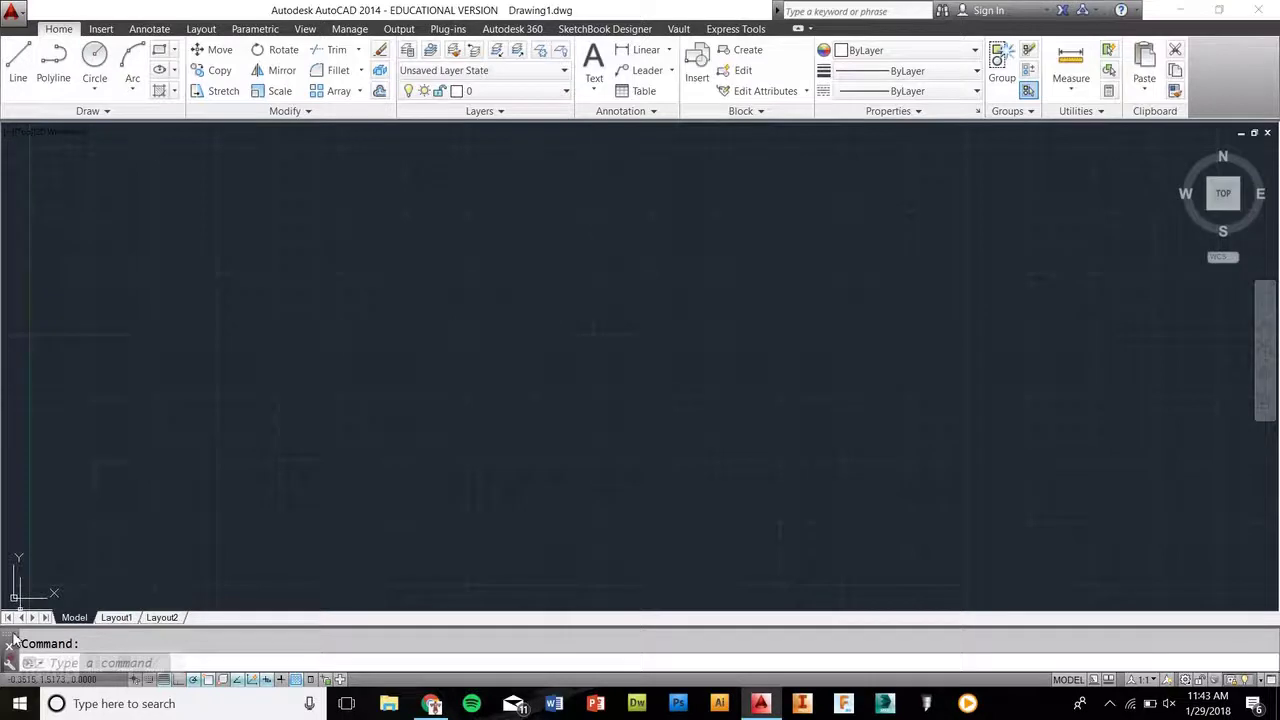
left_click_drag(13, 640, 14, 668)
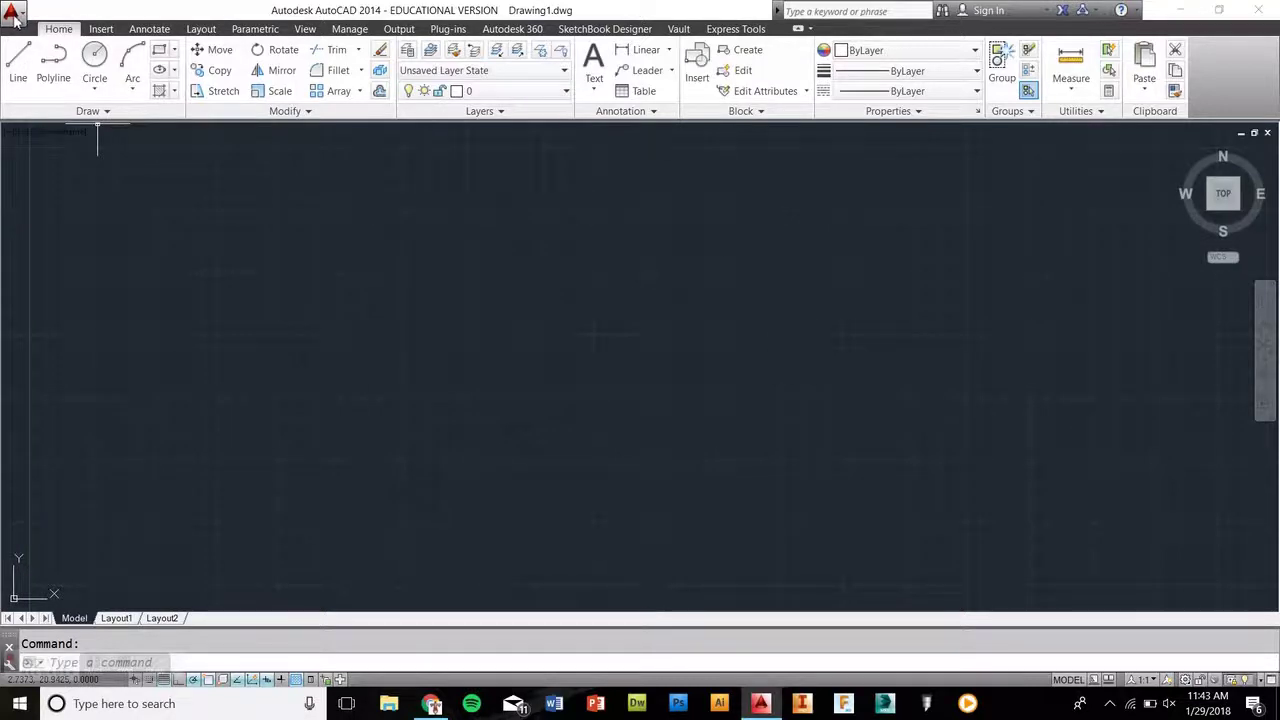
left_click(14, 20)
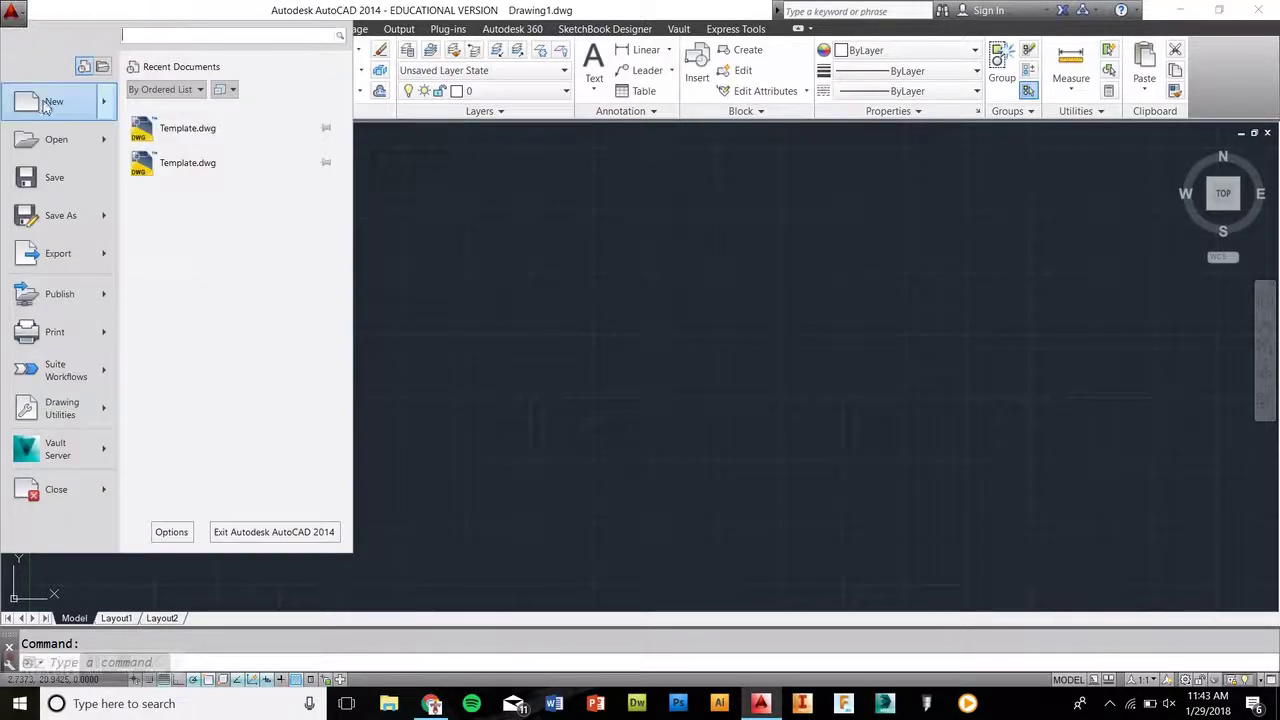
mouse_move(45, 104)
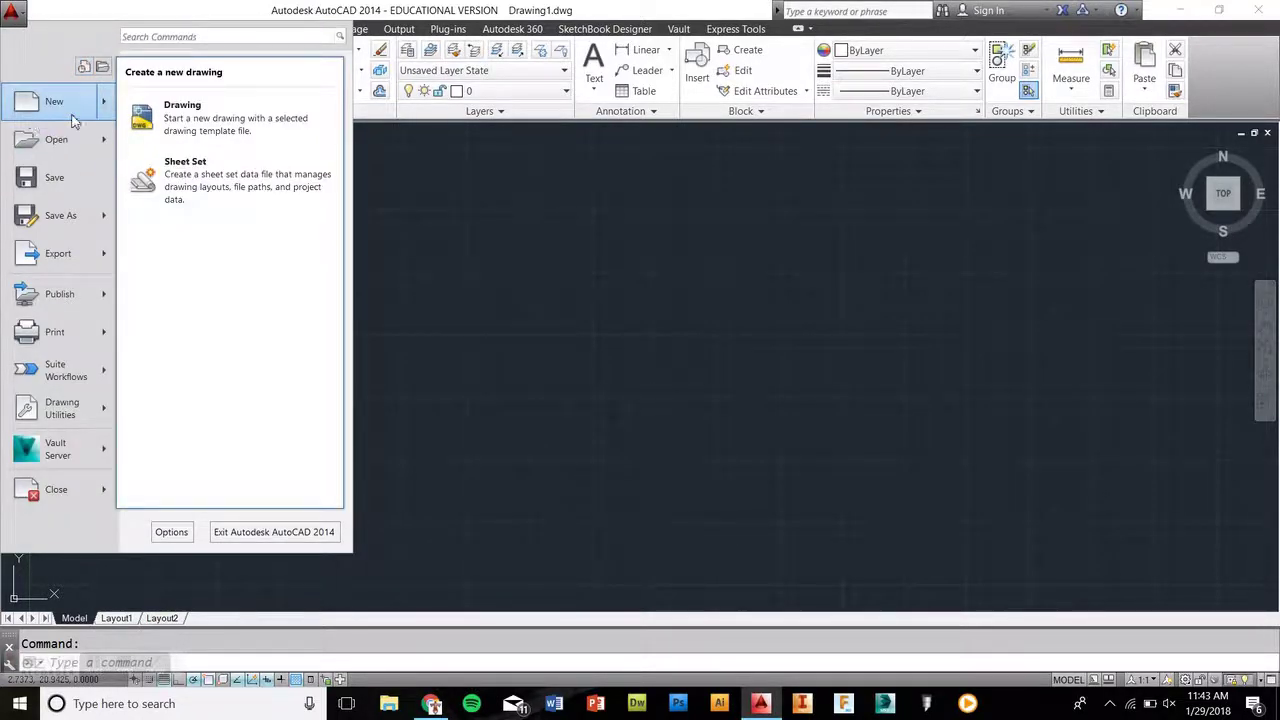
mouse_move(82, 145)
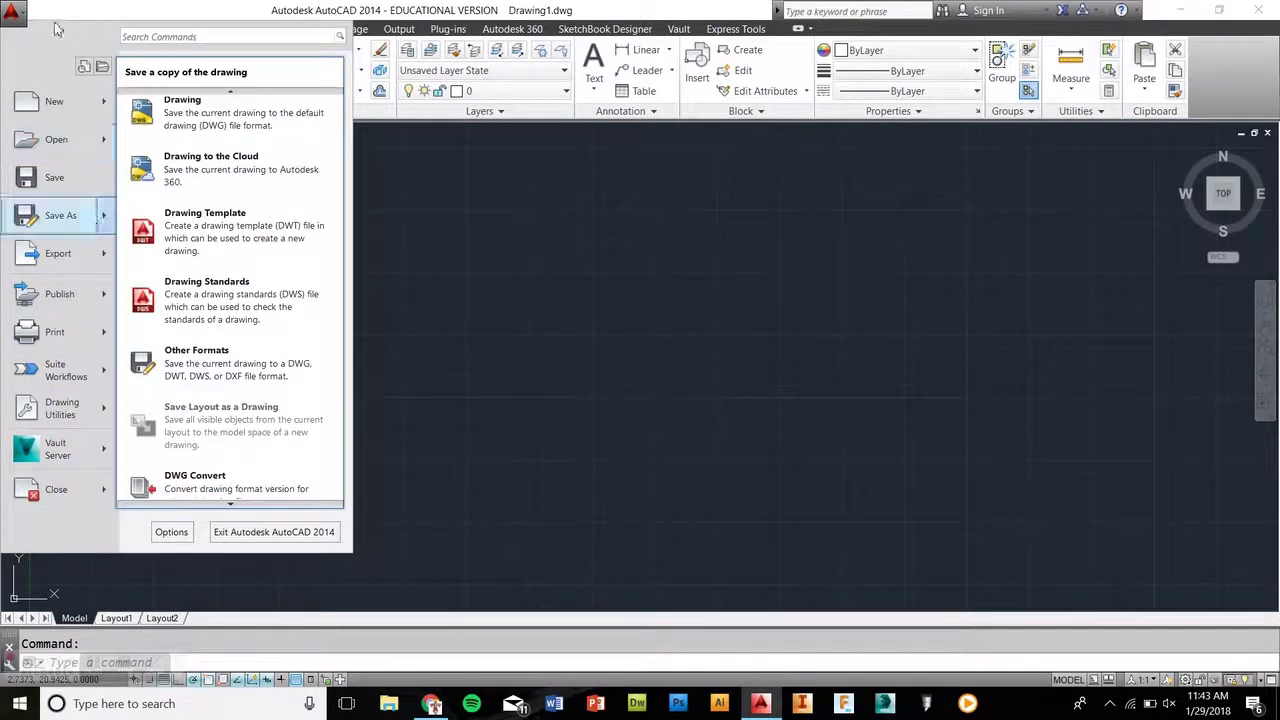
left_click(14, 16)
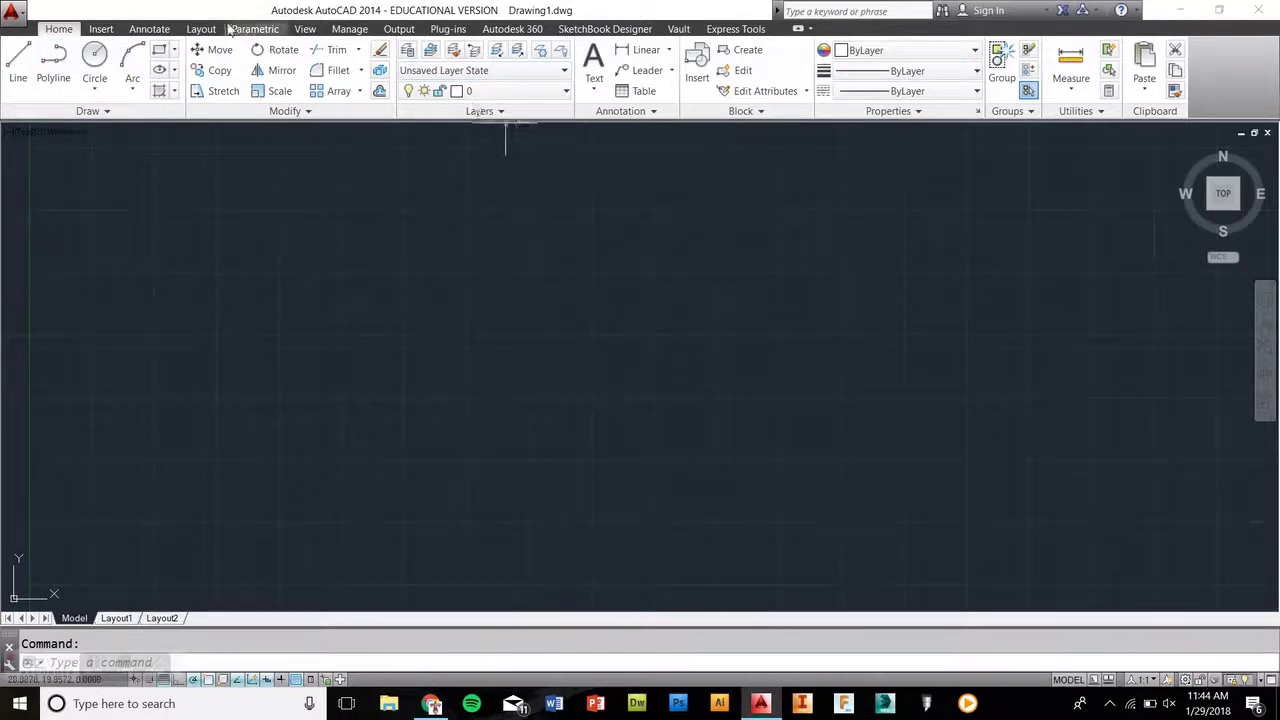
left_click(96, 30)
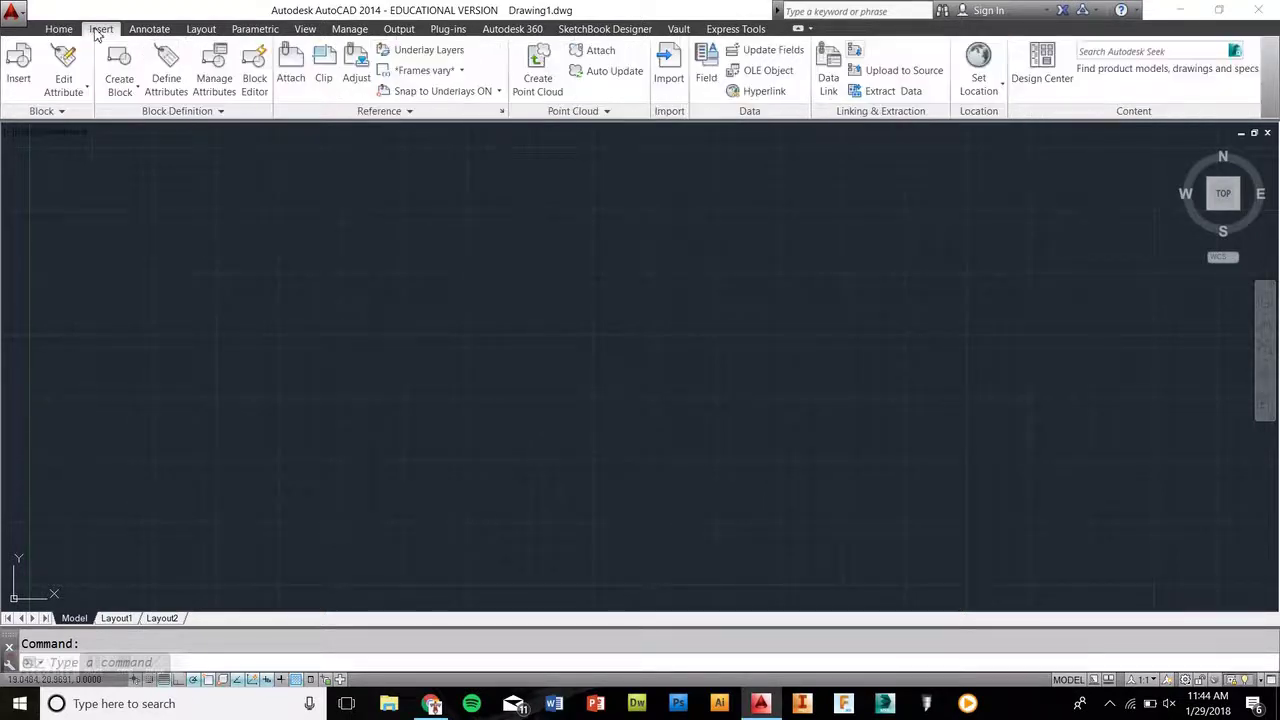
left_click(148, 32)
left_click(200, 30)
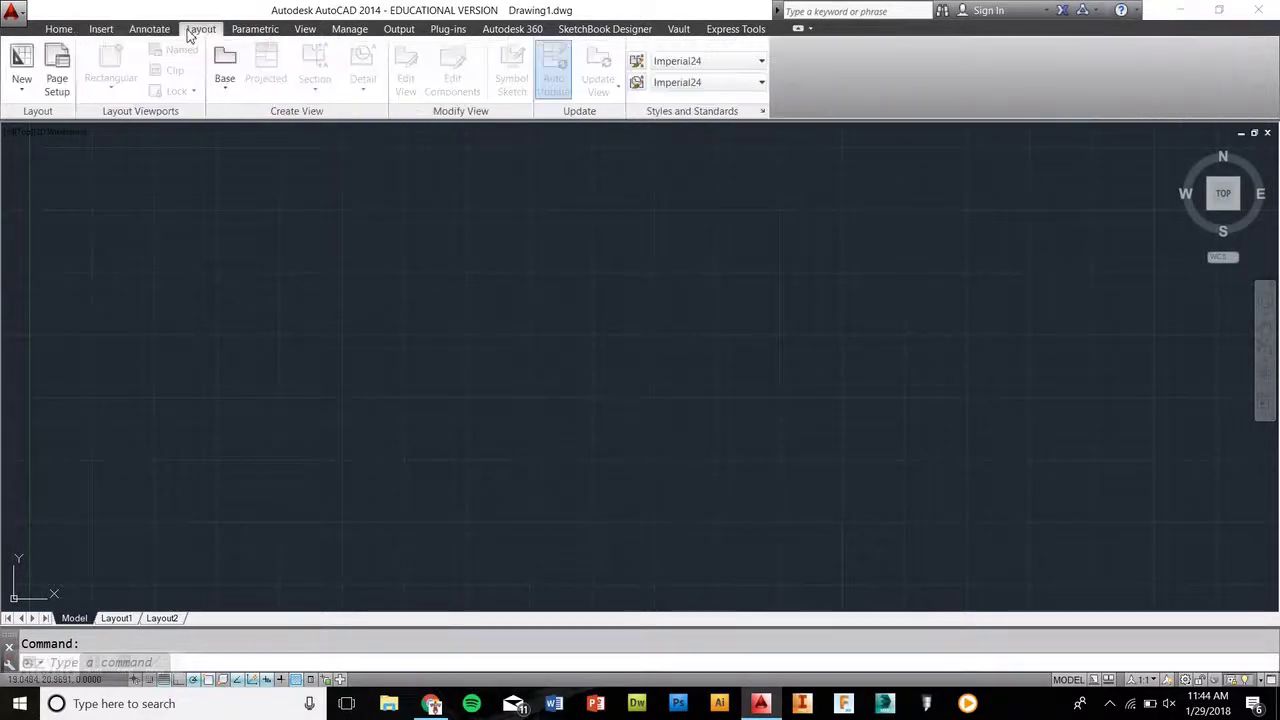
left_click(248, 34)
left_click(304, 32)
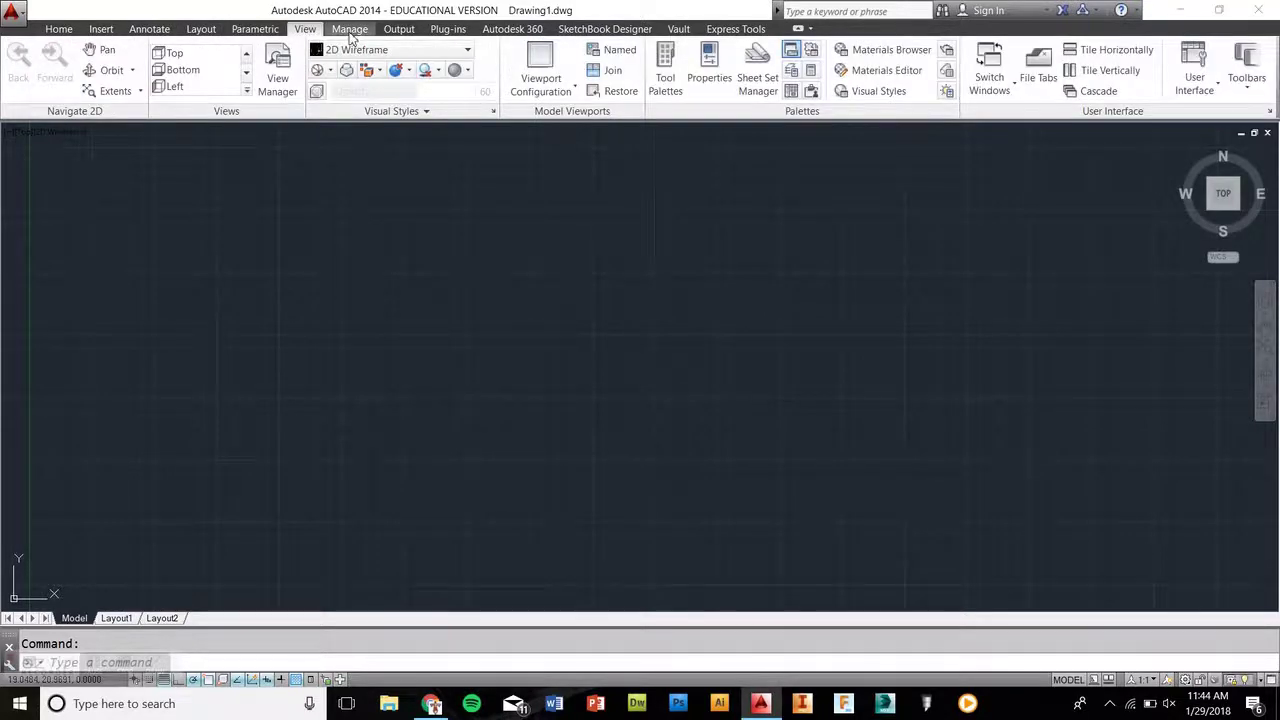
left_click(350, 32)
left_click(399, 32)
left_click(447, 33)
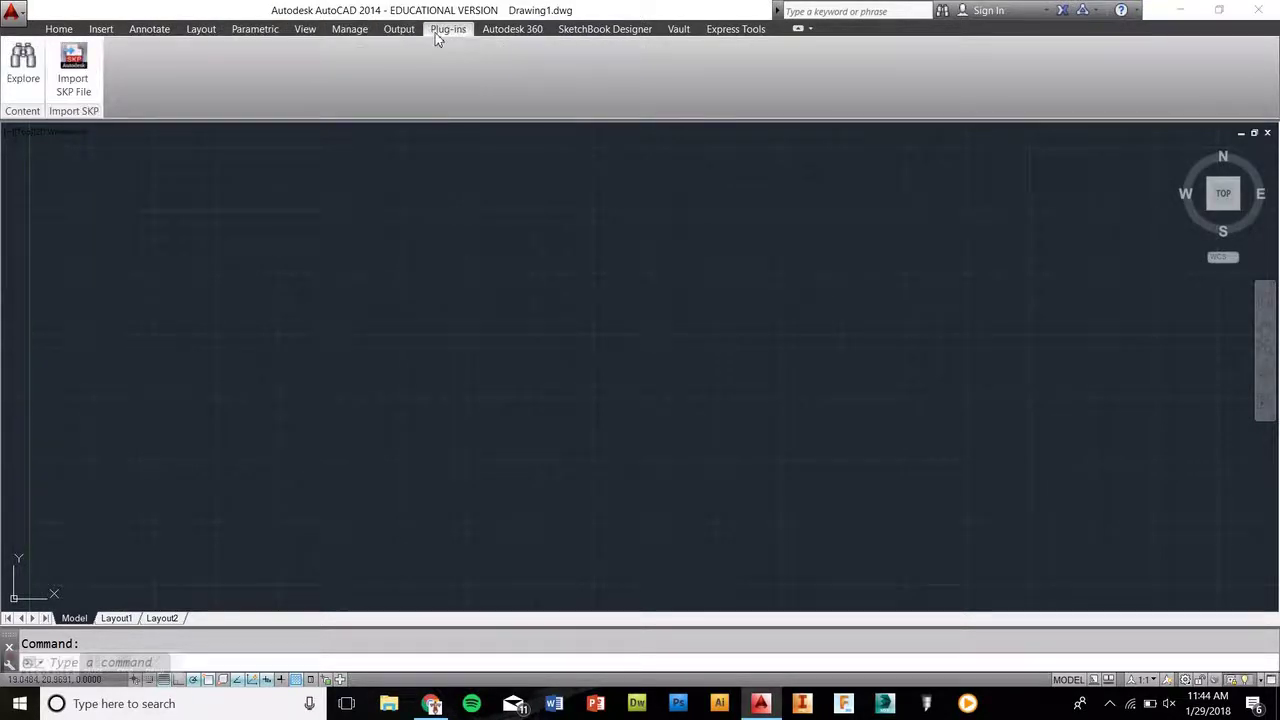
left_click(505, 33)
left_click(597, 32)
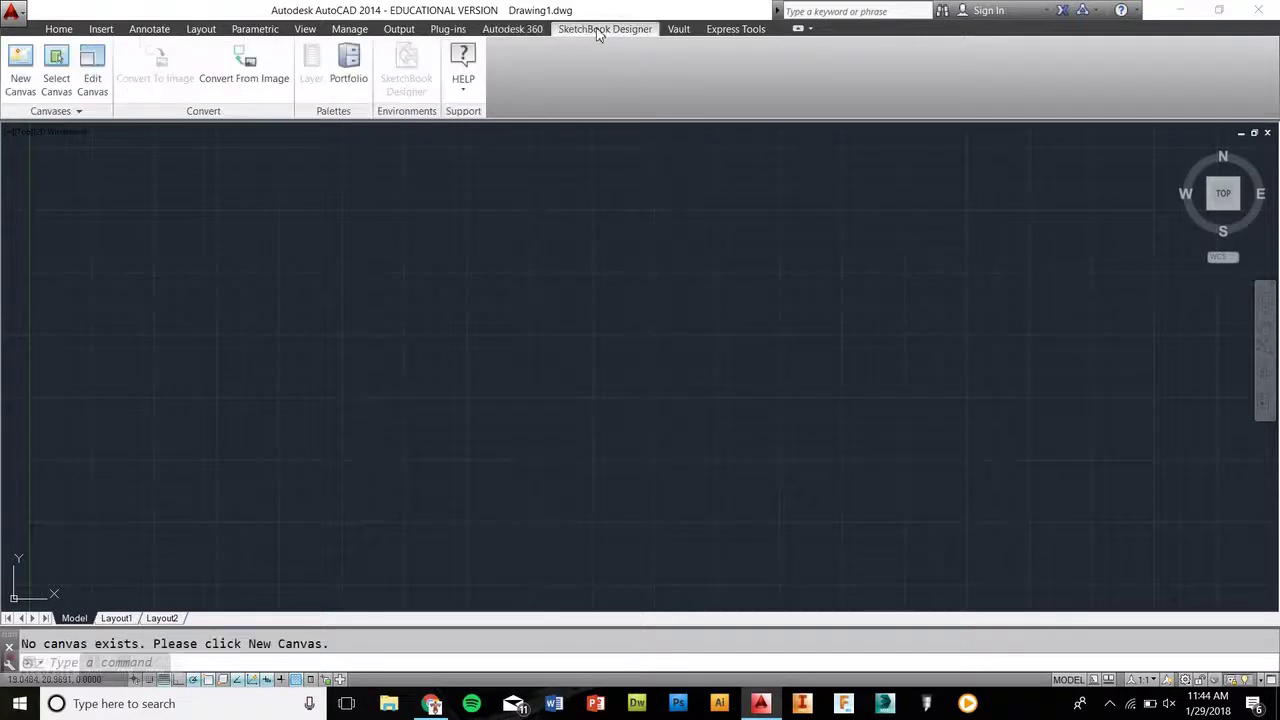
left_click(680, 33)
left_click(716, 38)
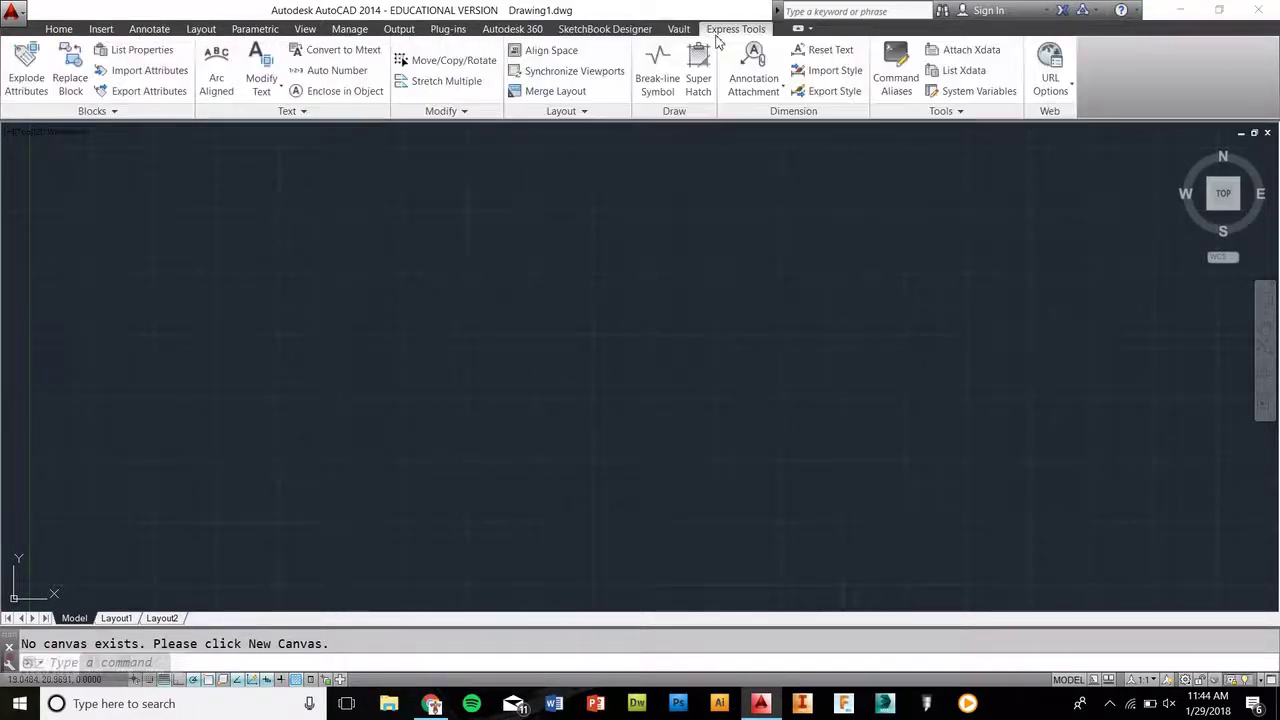
left_click(58, 30)
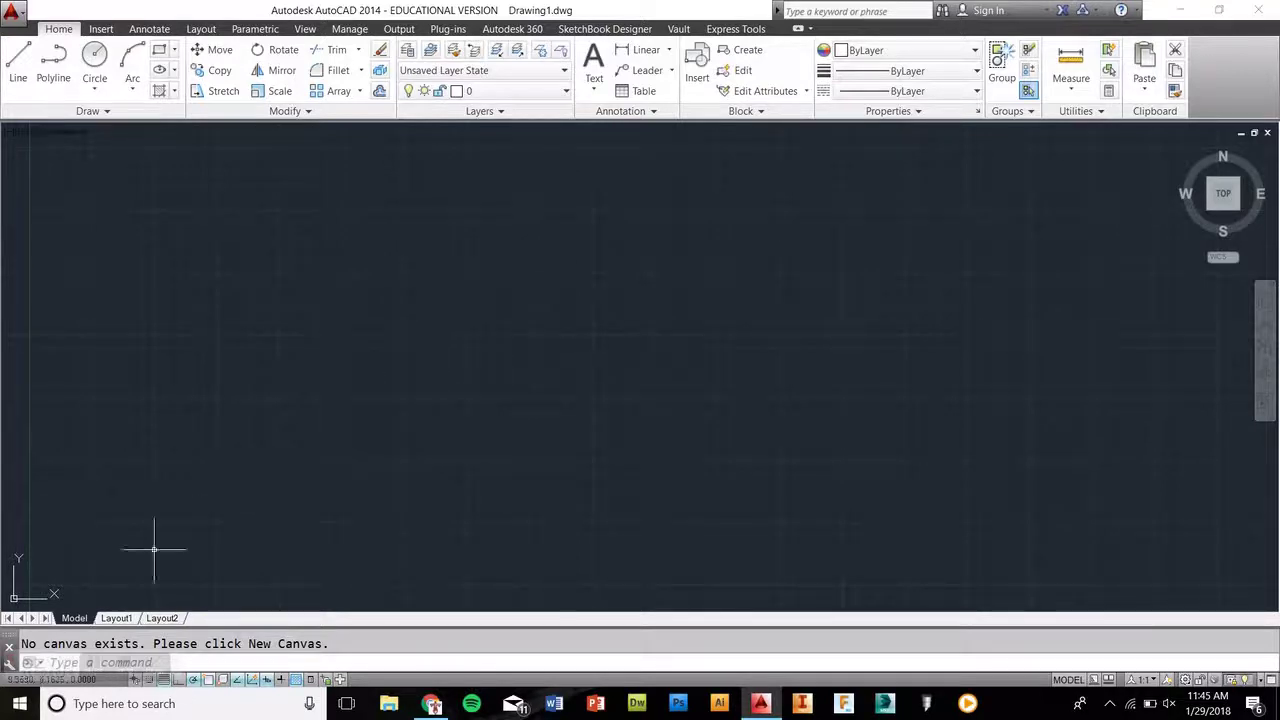
left_click(116, 618)
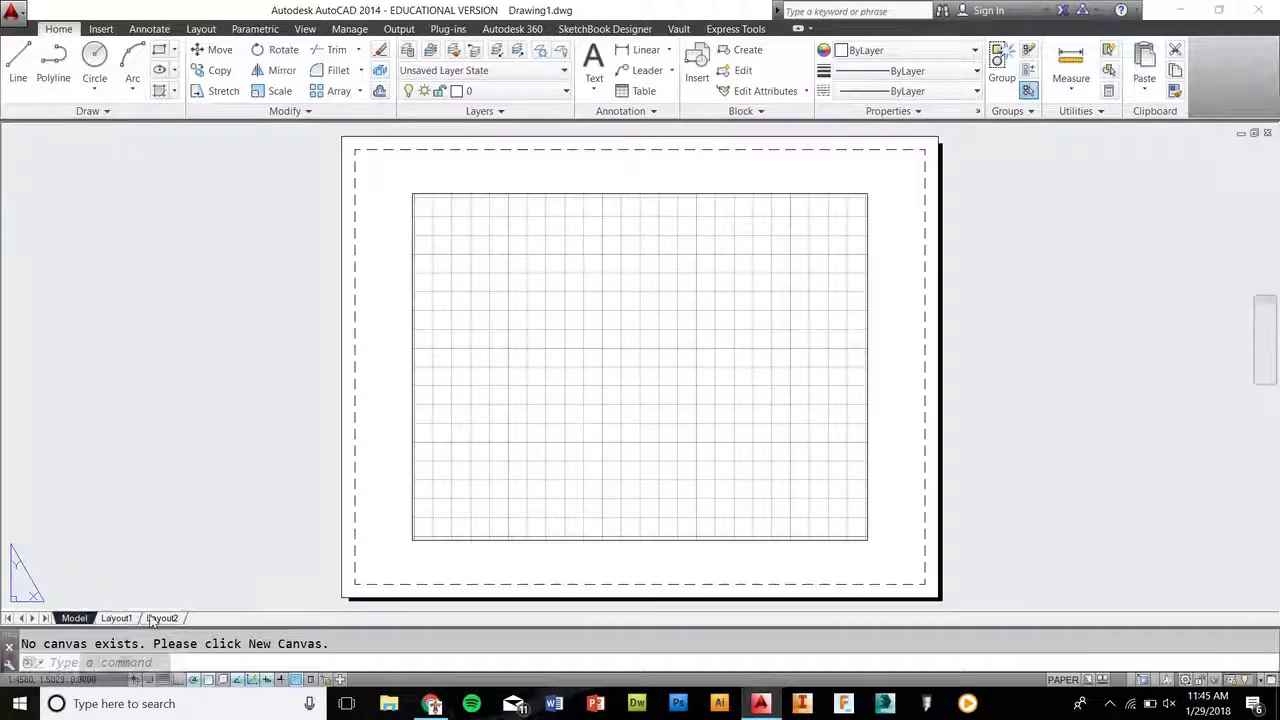
left_click(70, 618)
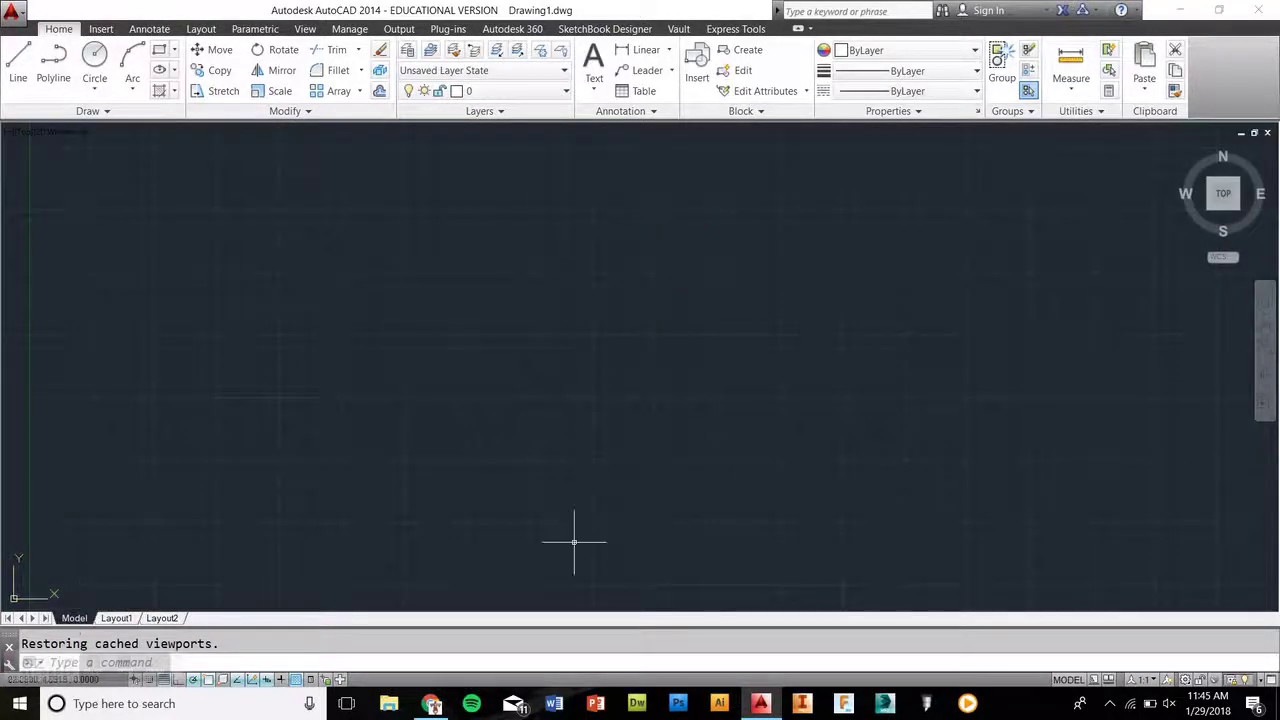
left_click(116, 618)
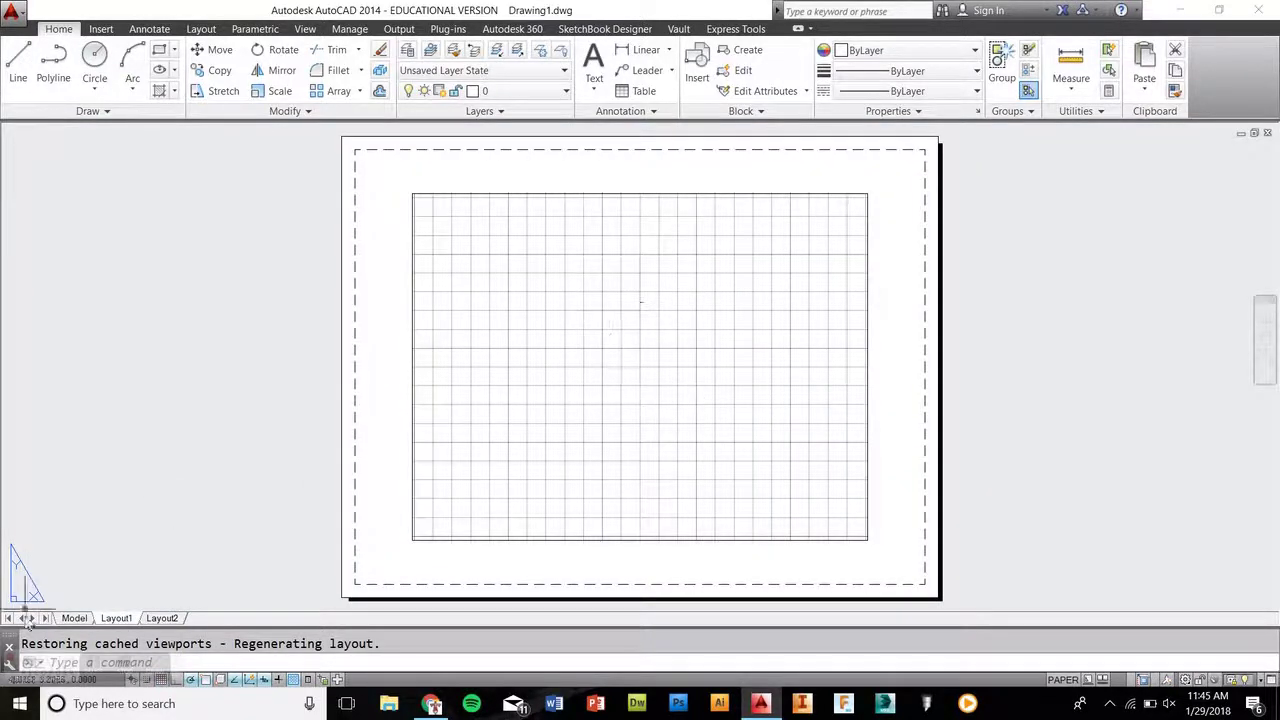
left_click(72, 620)
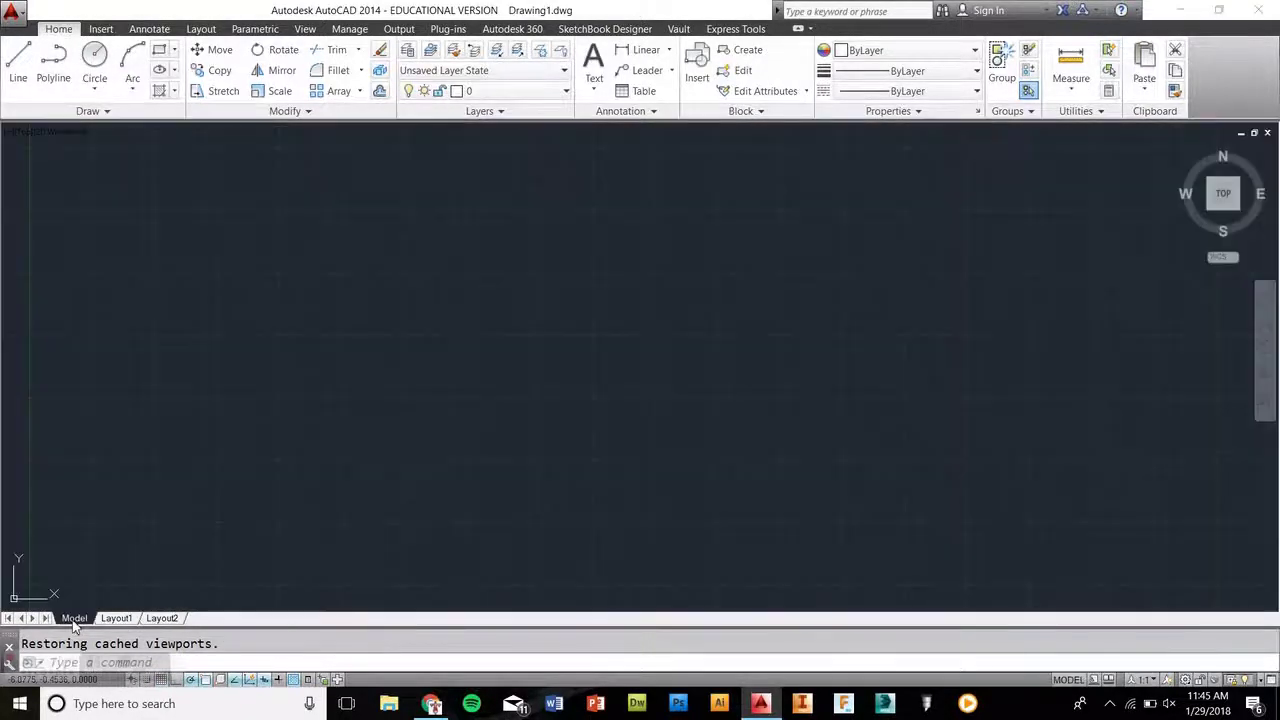
left_click(1268, 683)
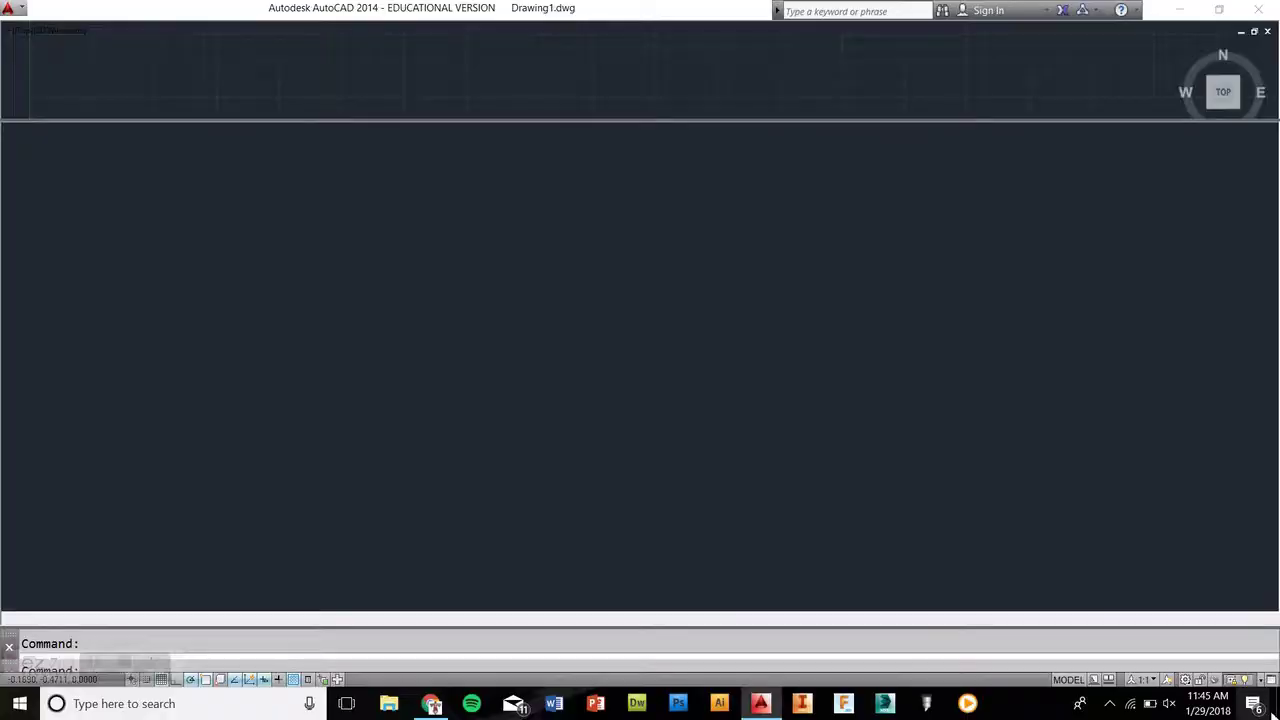
left_click(1268, 683)
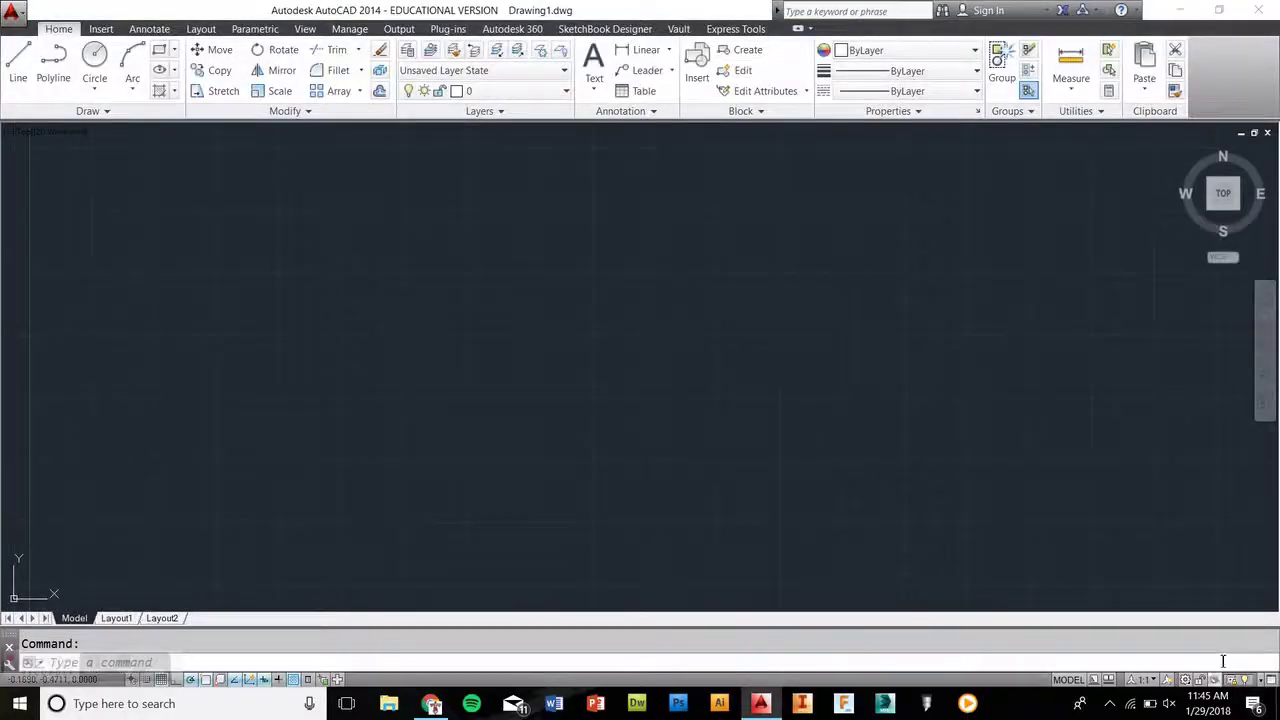
Show the status bar toggles as text labels instead of icons and switch the grid off
right_click(272, 681)
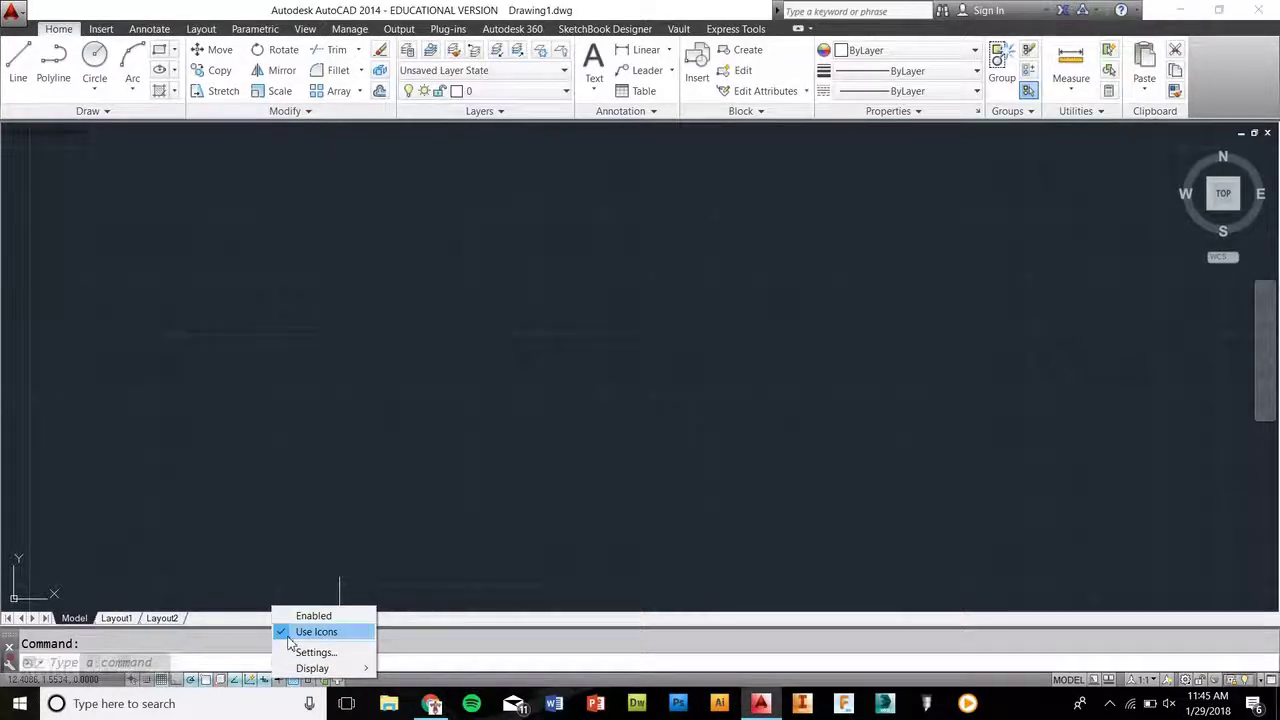
left_click(290, 635)
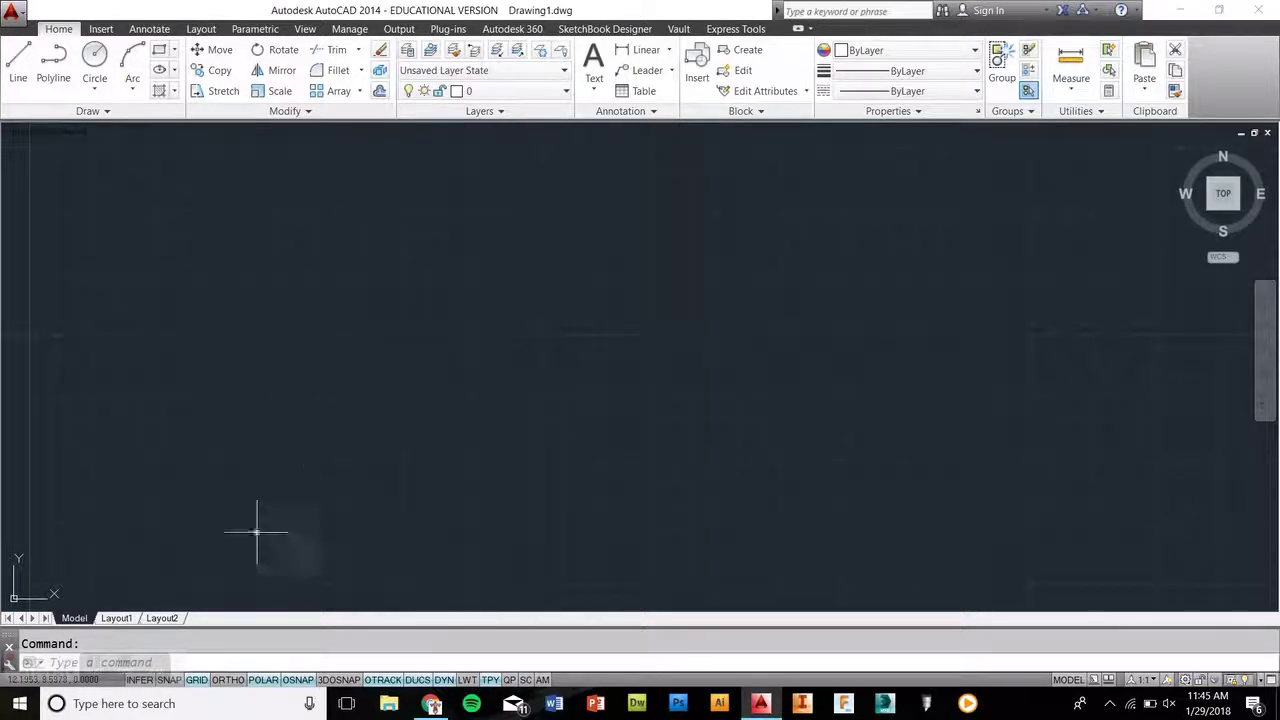
mouse_move(160, 670)
left_click(196, 680)
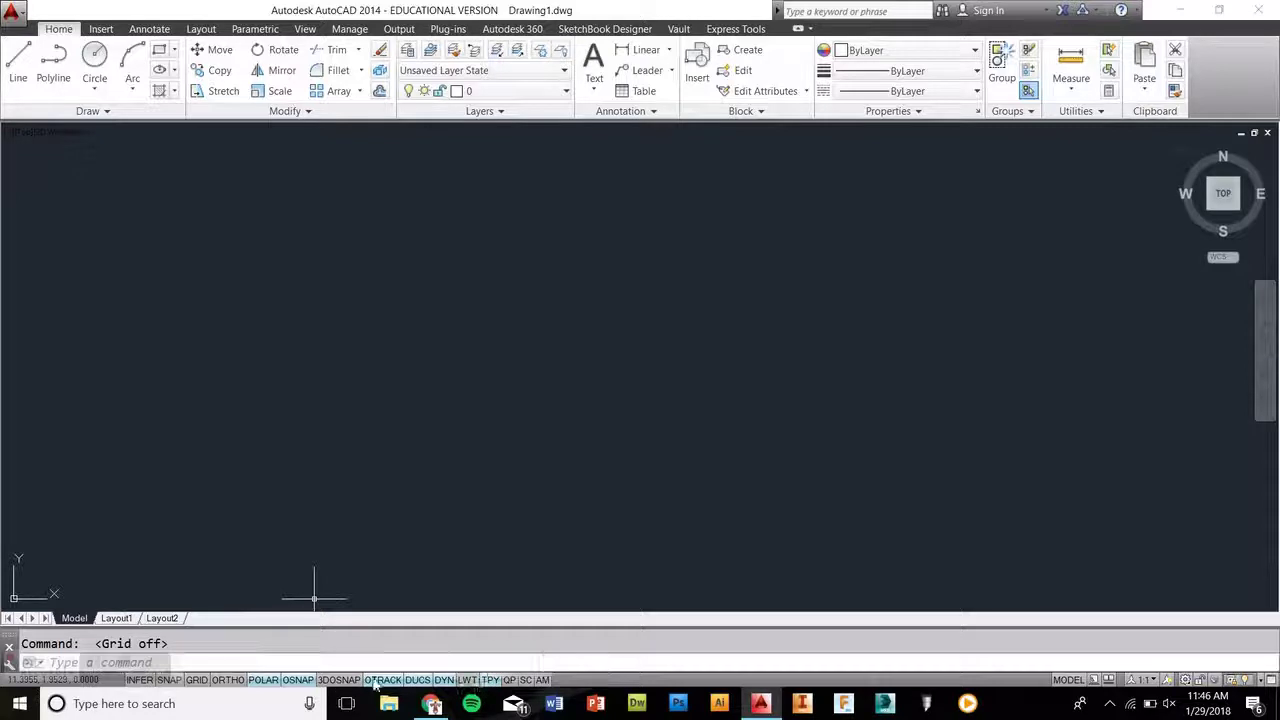
Turn on Midpoint and Parallel object snaps in Drafting Settings and confirm the snap modes
right_click(303, 680)
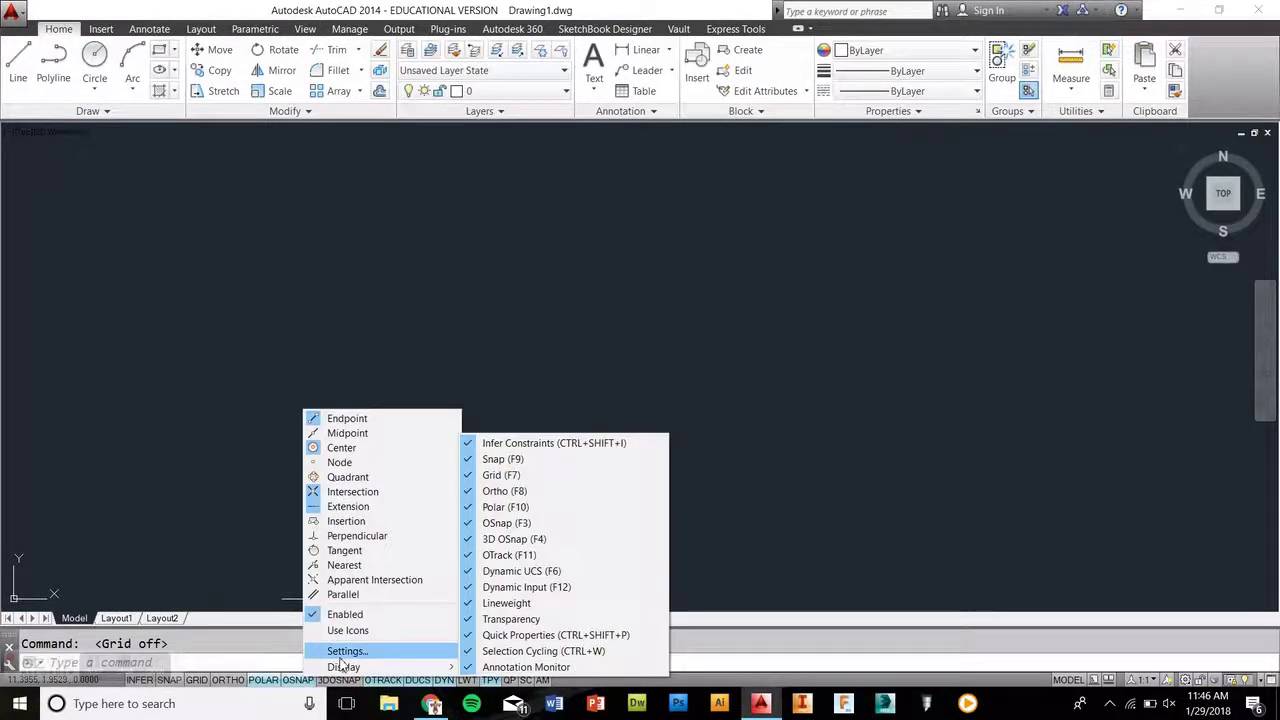
left_click(341, 658)
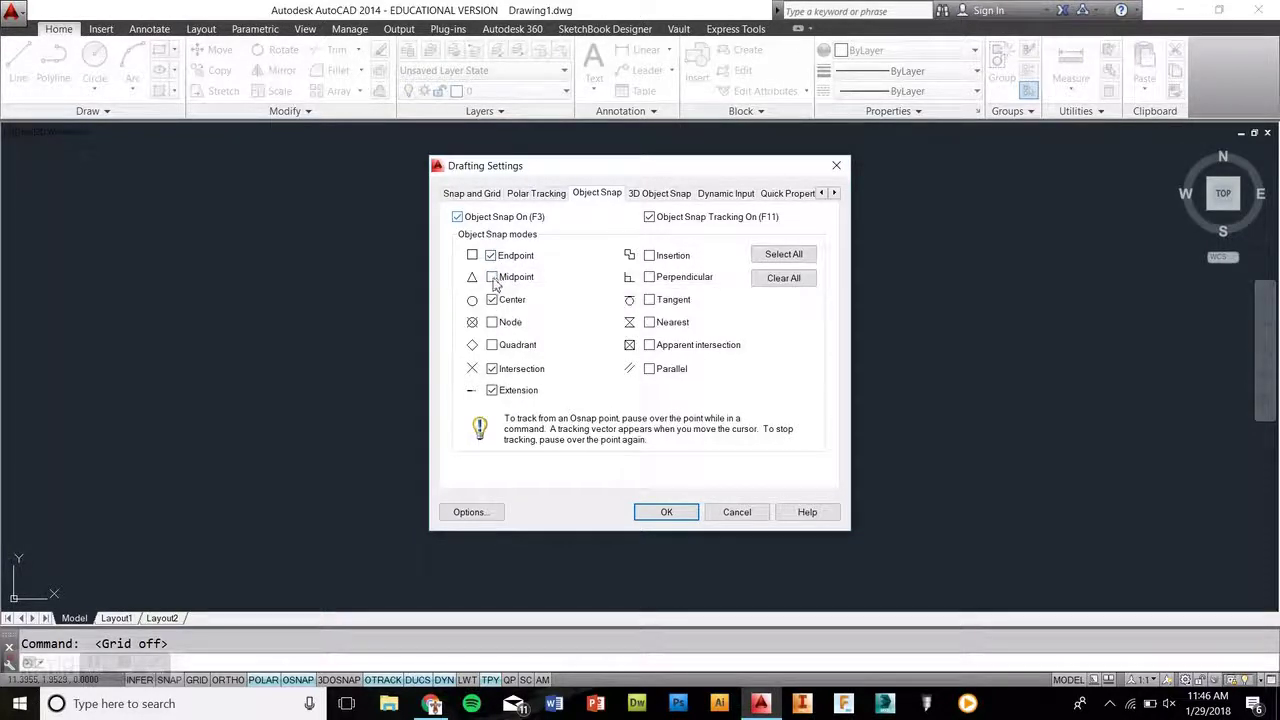
left_click(492, 278)
left_click(649, 368)
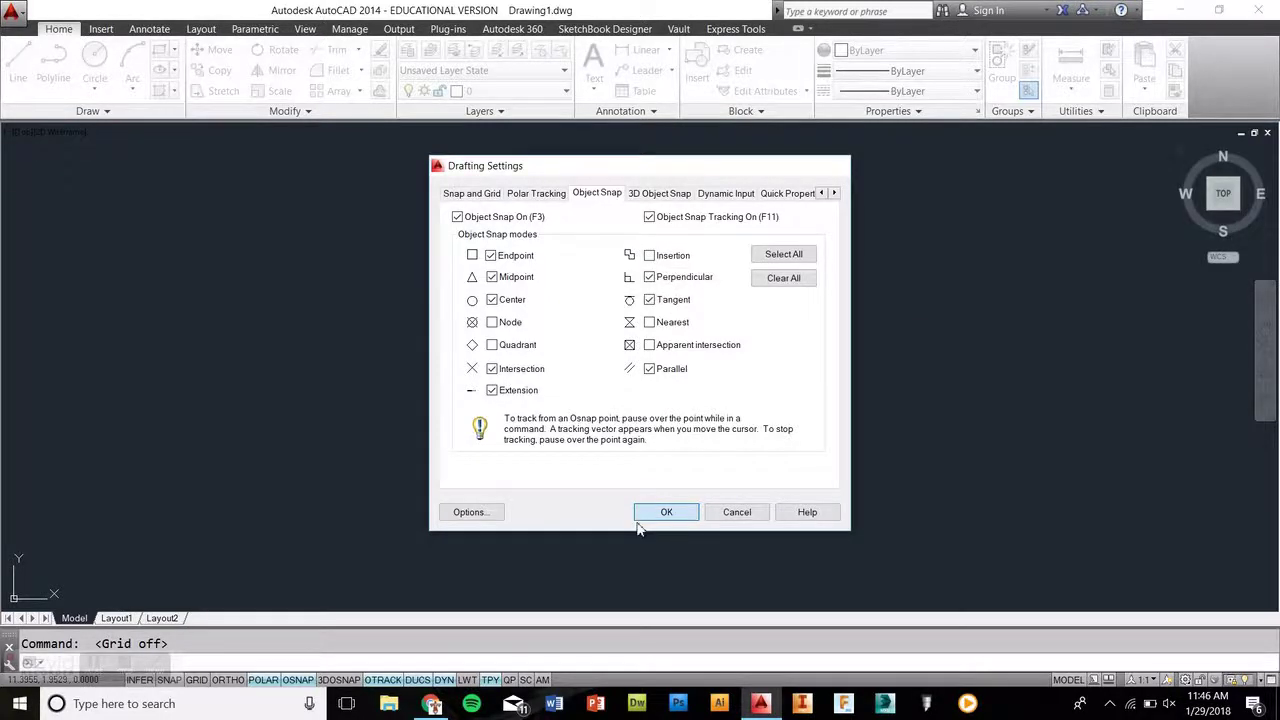
left_click(666, 511)
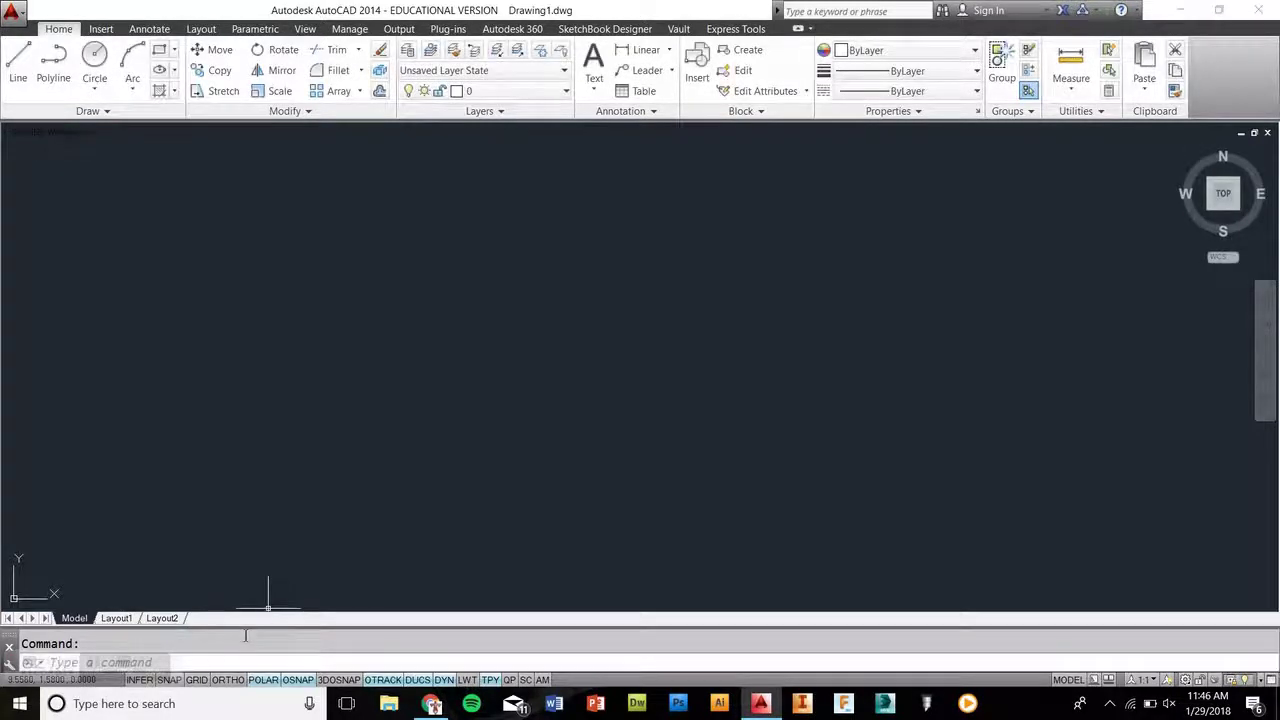
right_click(292, 680)
left_click(345, 655)
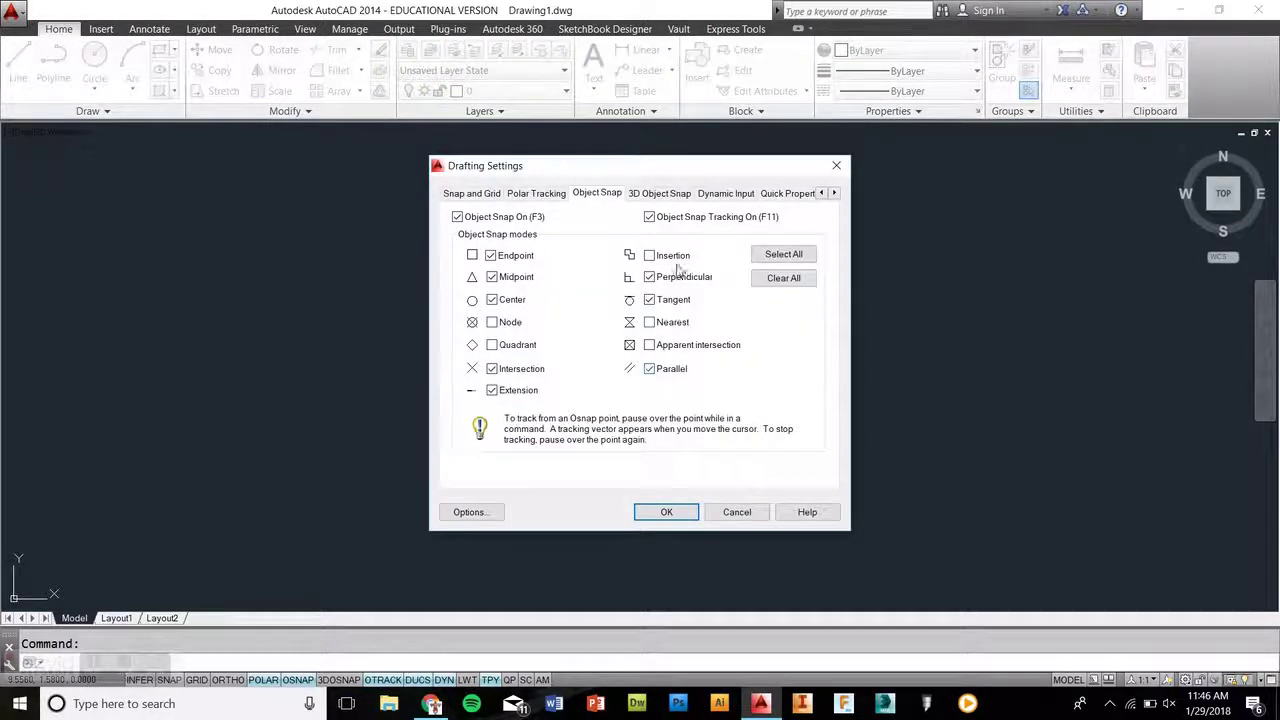
left_click(666, 512)
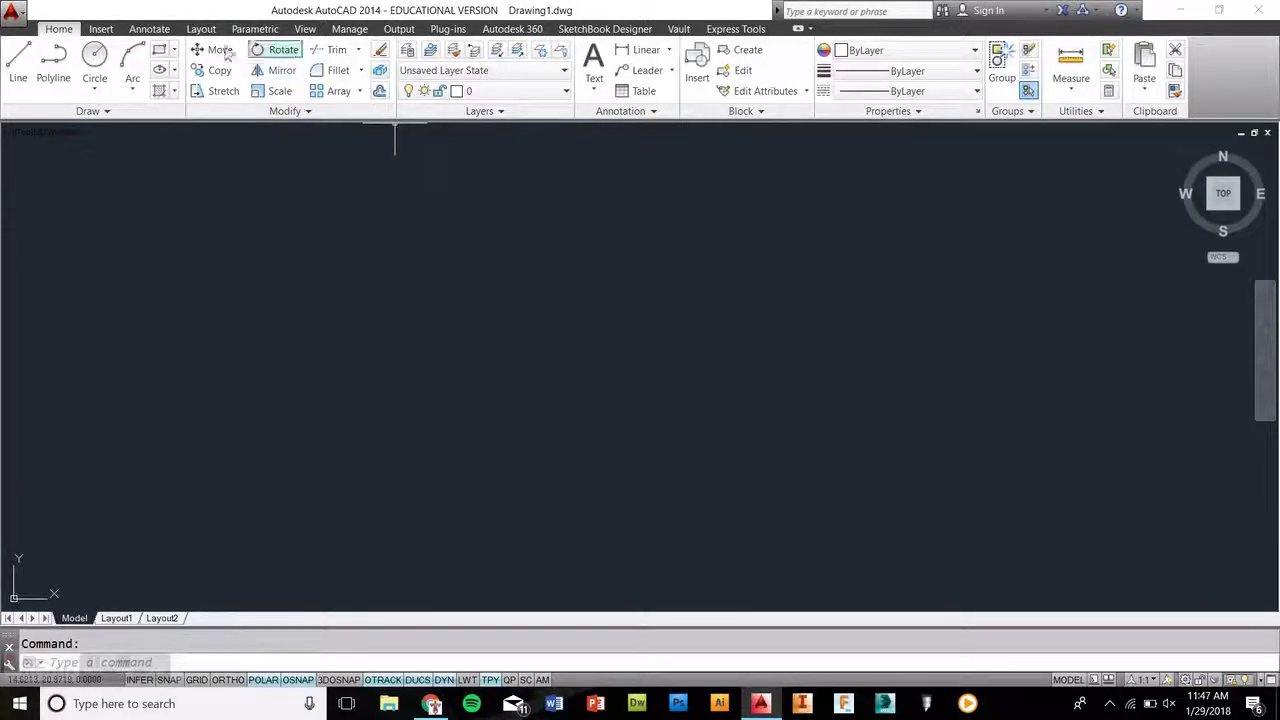
Set the Standard dimension style's primary units to Fractional with 0 1/32 precision
left_click(147, 31)
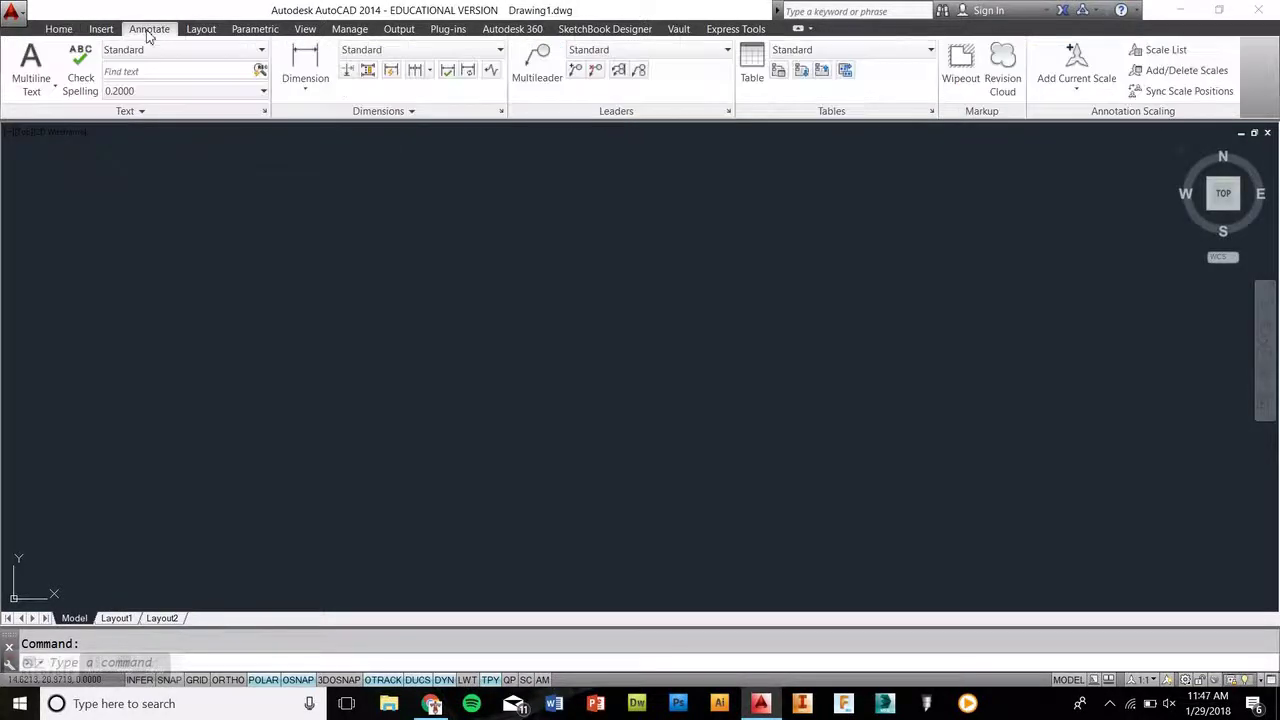
left_click(501, 112)
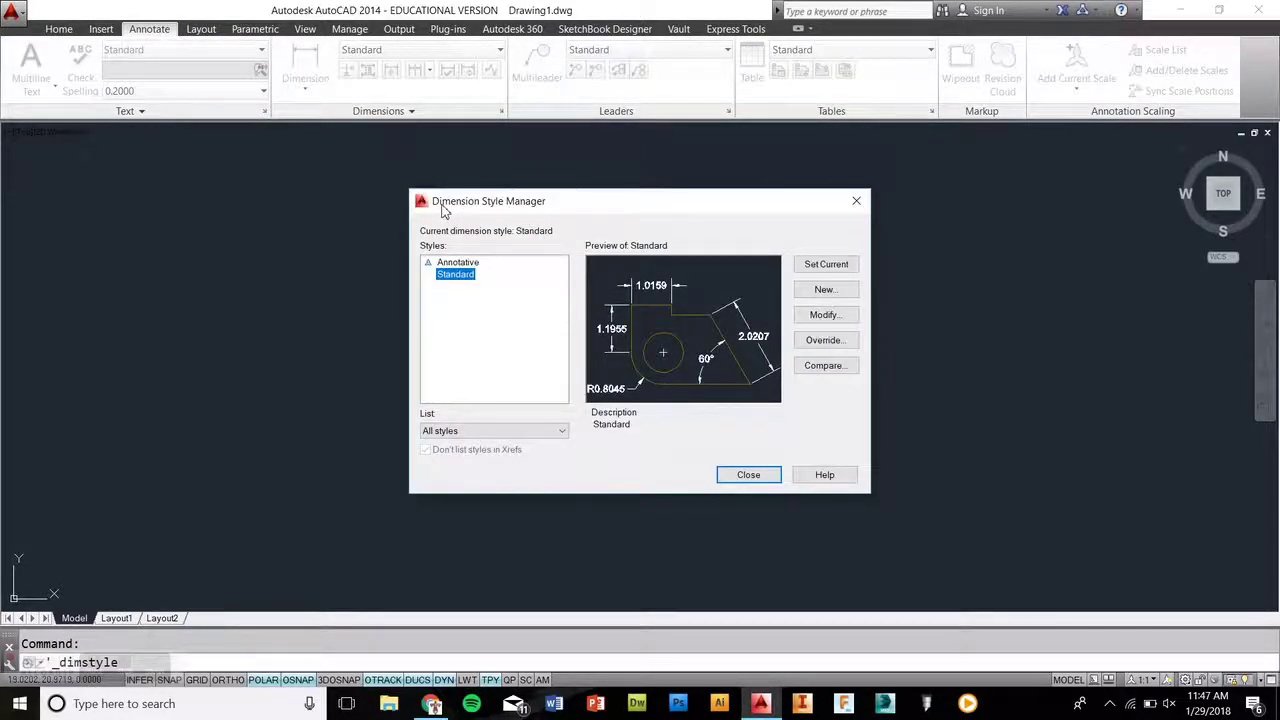
left_click(828, 316)
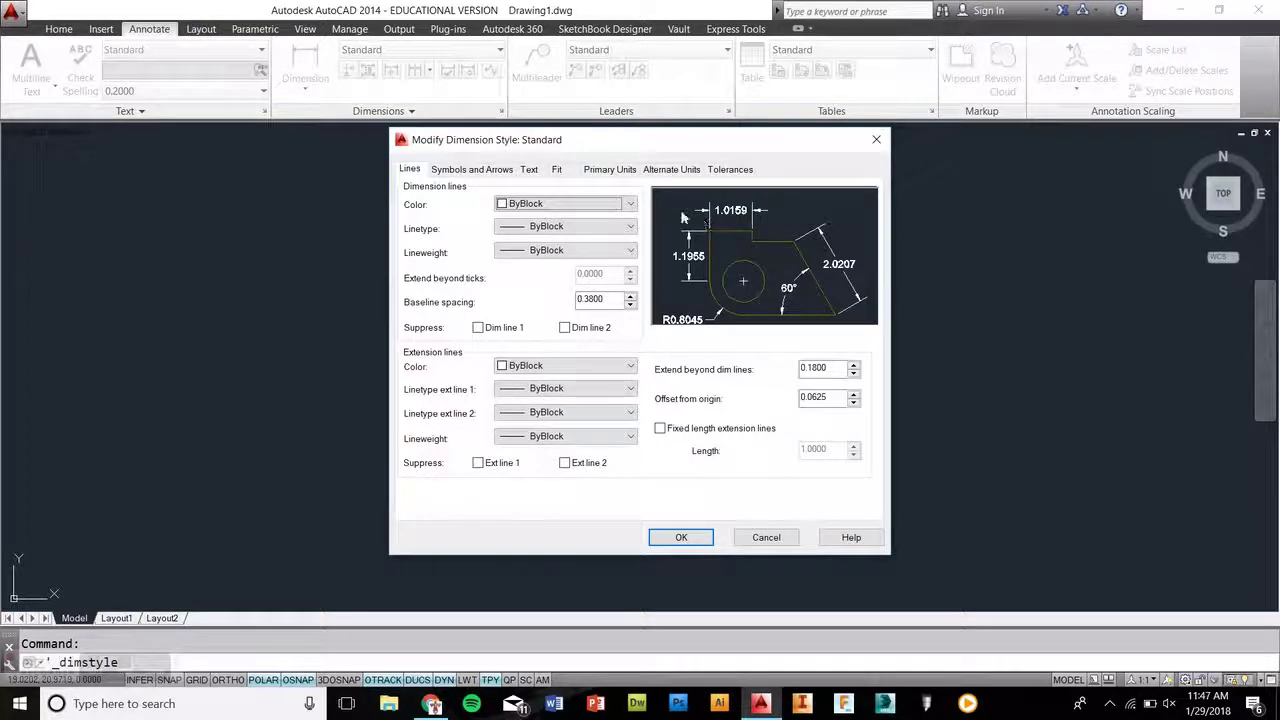
left_click(612, 170)
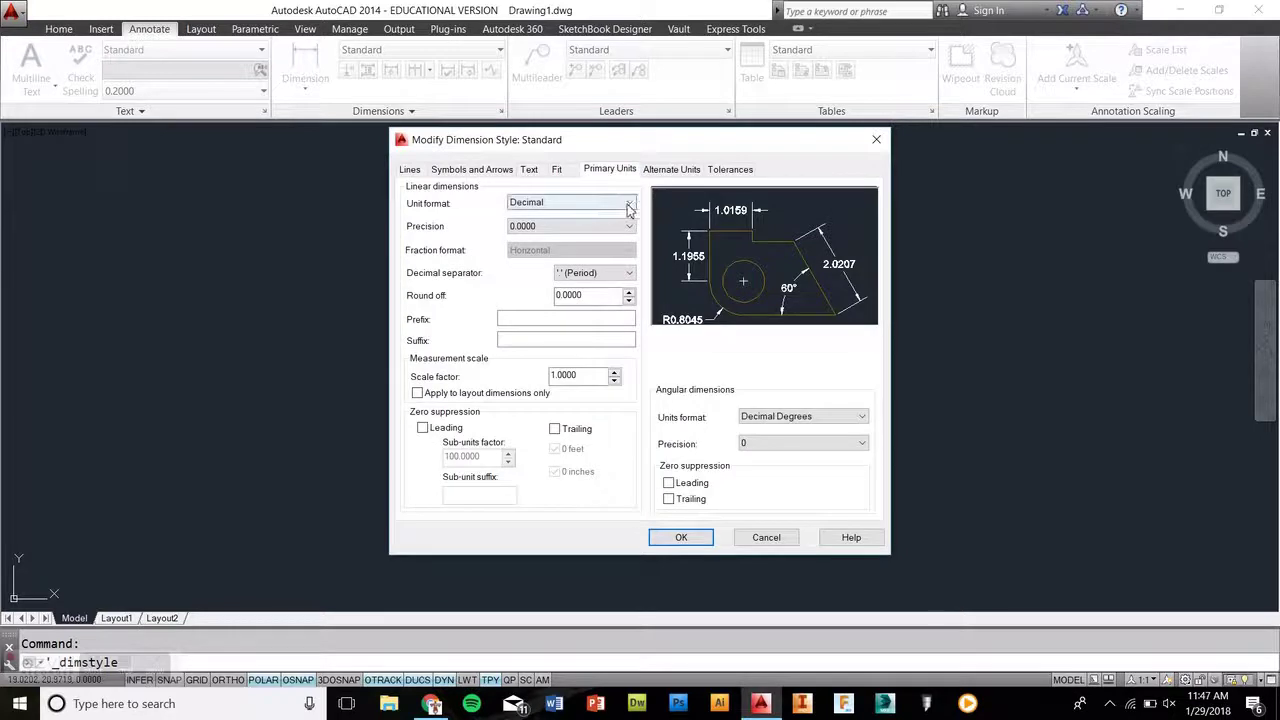
left_click(631, 204)
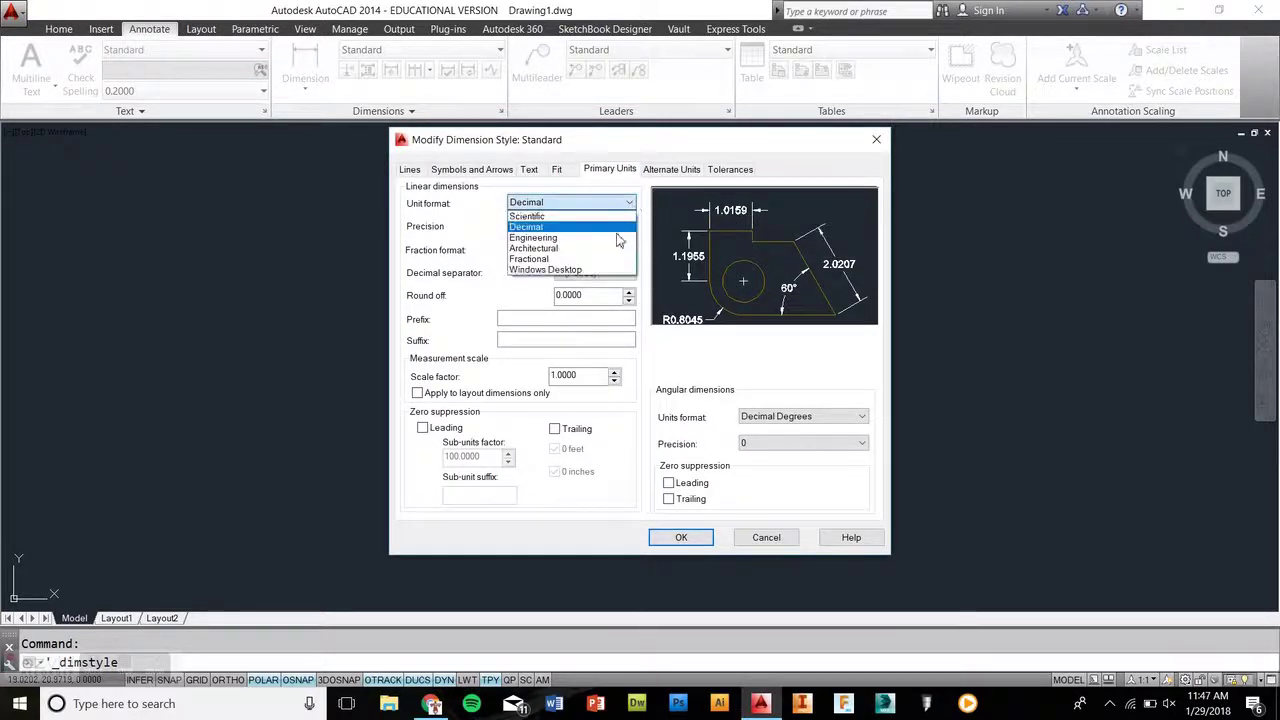
left_click(568, 259)
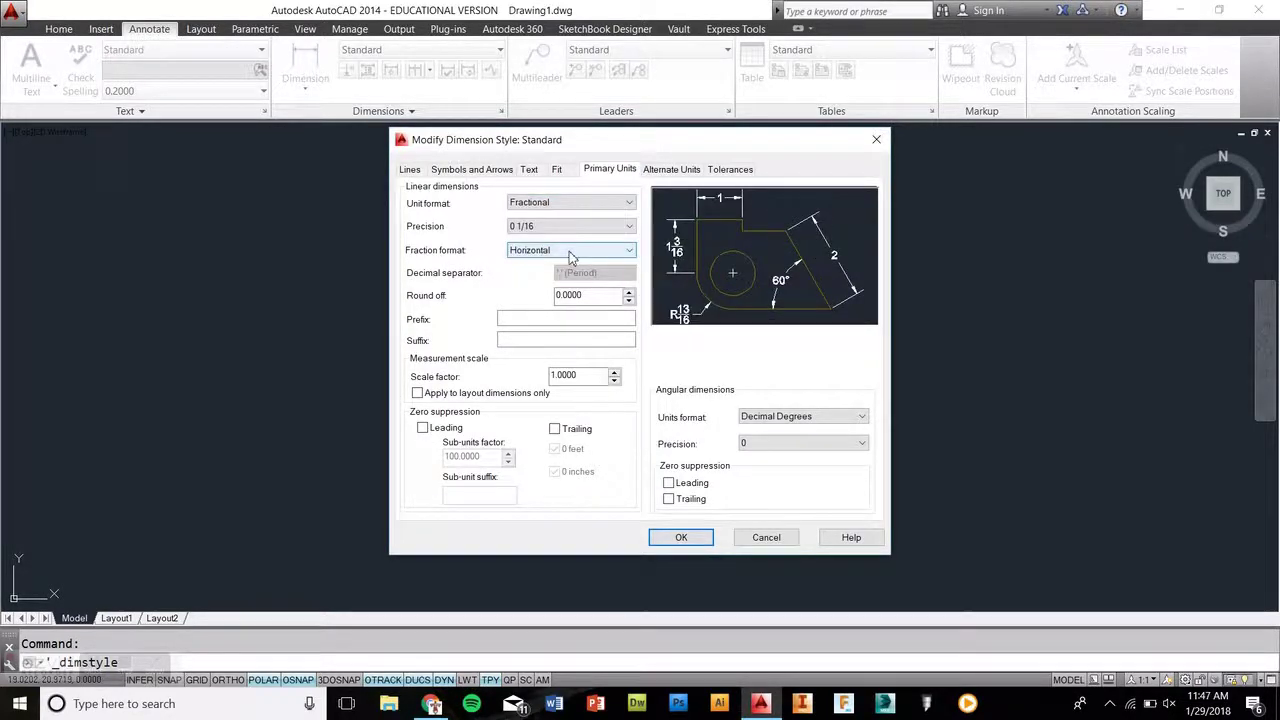
left_click(630, 228)
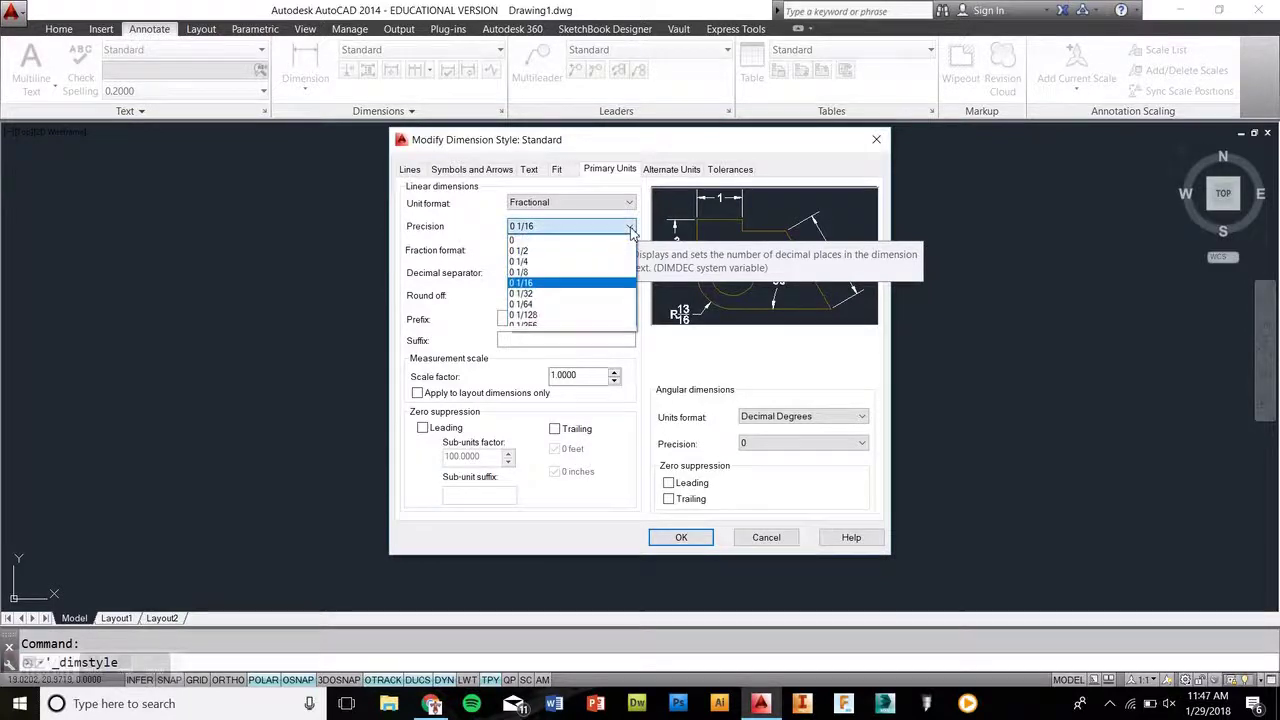
left_click(613, 300)
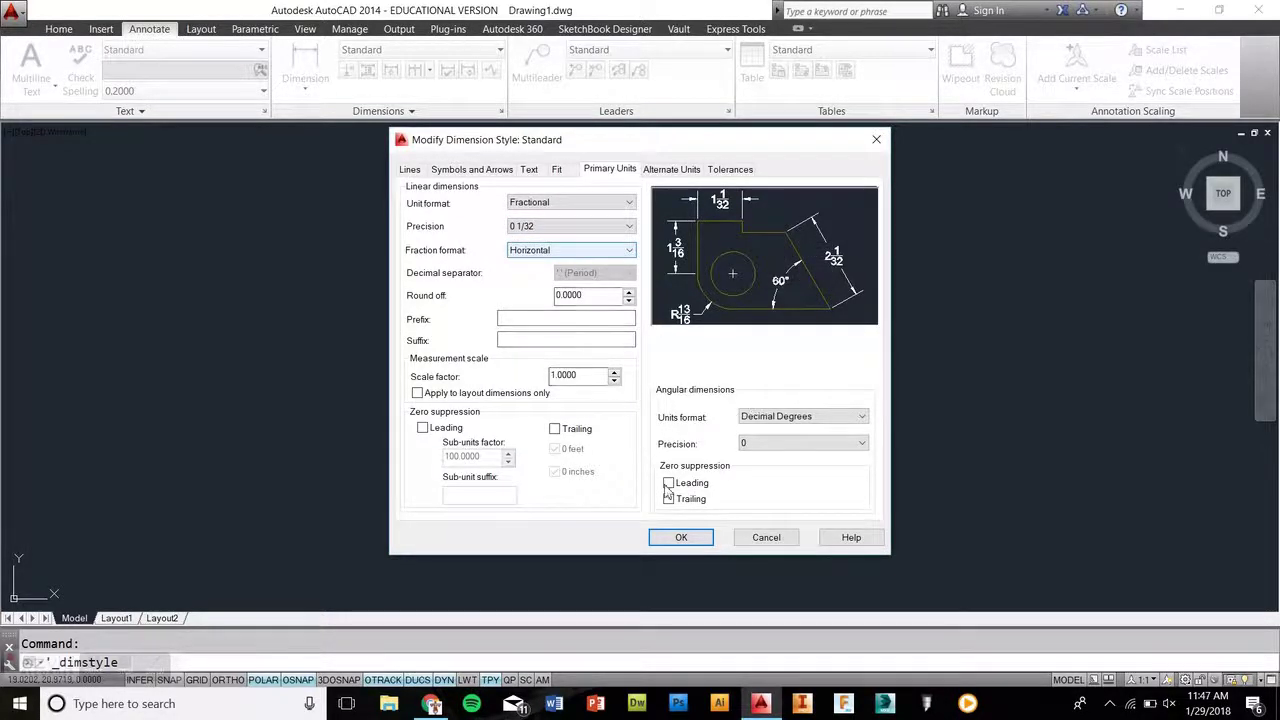
left_click(679, 537)
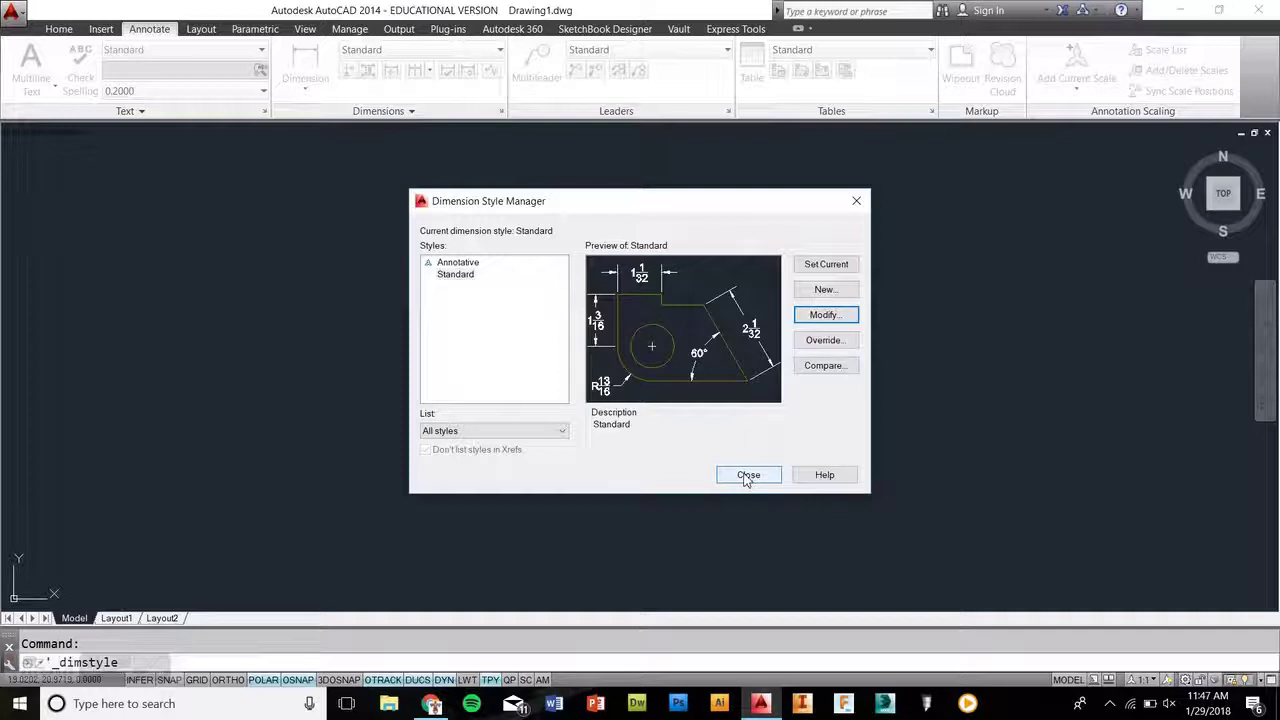
Close the Dimension Style Manager and return to the Home ribbon tools
left_click(748, 478)
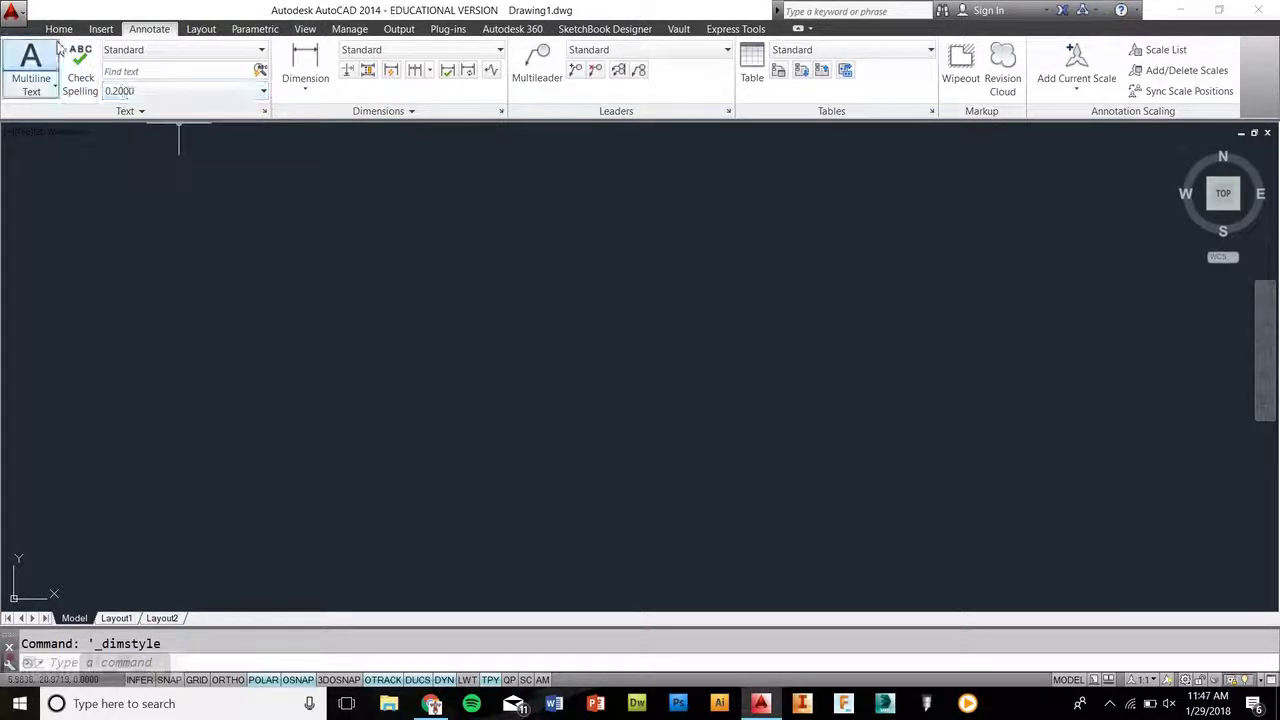
left_click(58, 29)
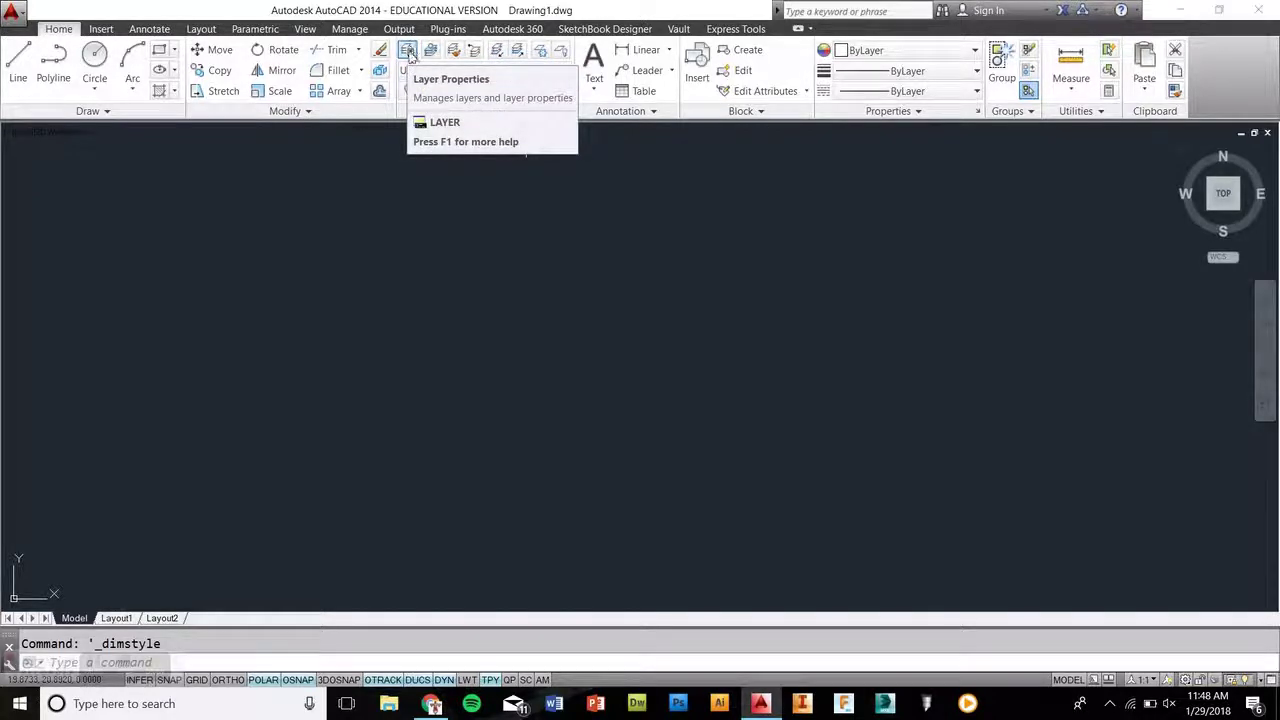
Enlarge the Layer Properties Manager and widen its Name, Lineweight, Transparency and Plot Style columns
left_click(408, 56)
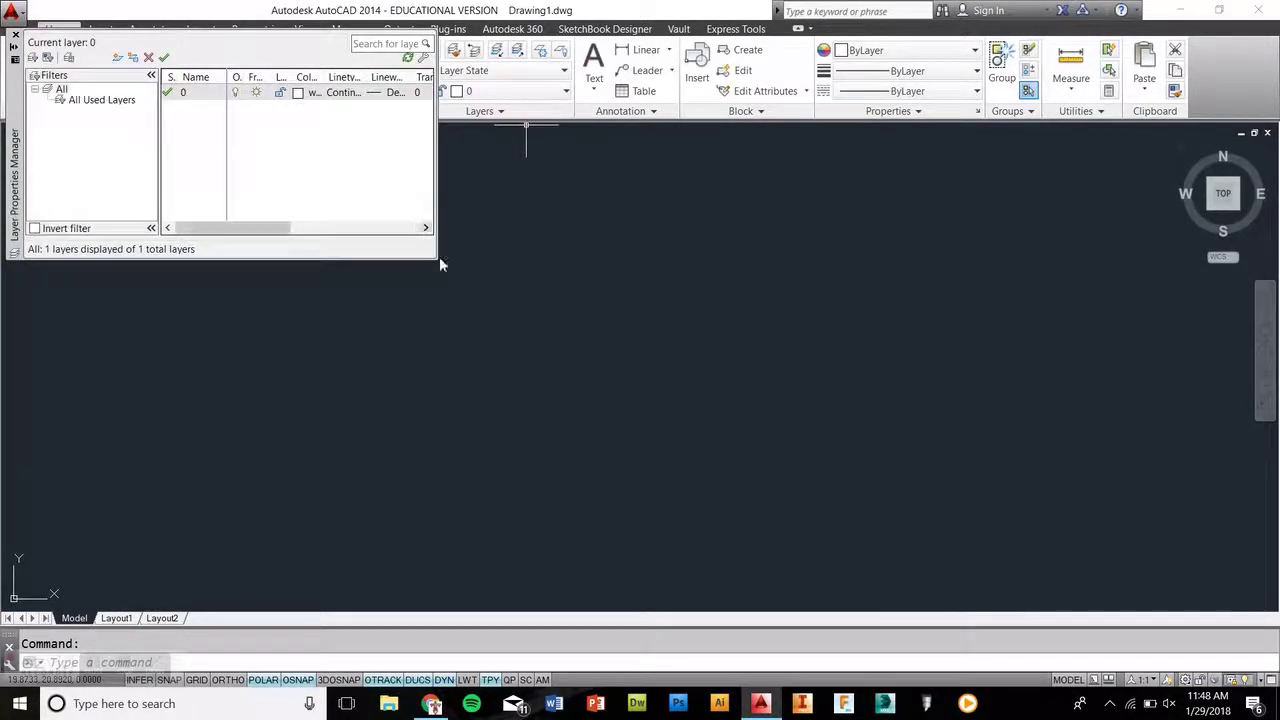
left_click_drag(435, 260, 1040, 394)
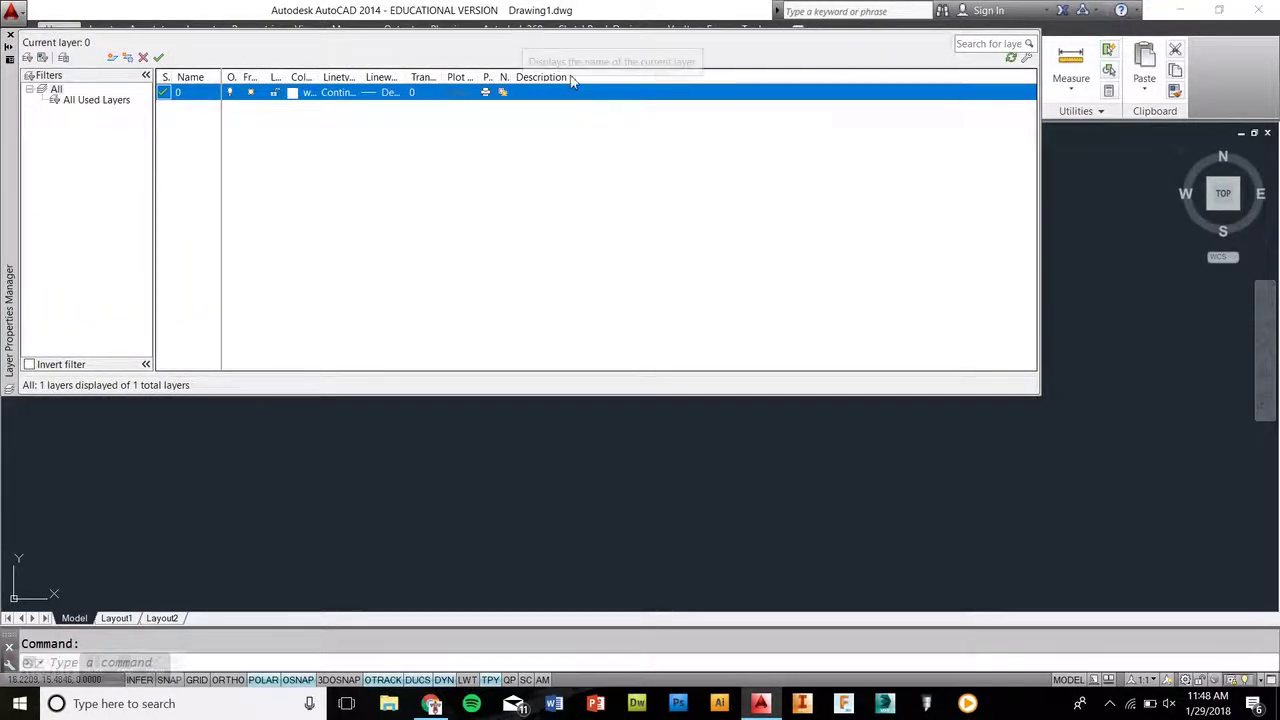
left_click_drag(221, 76, 664, 77)
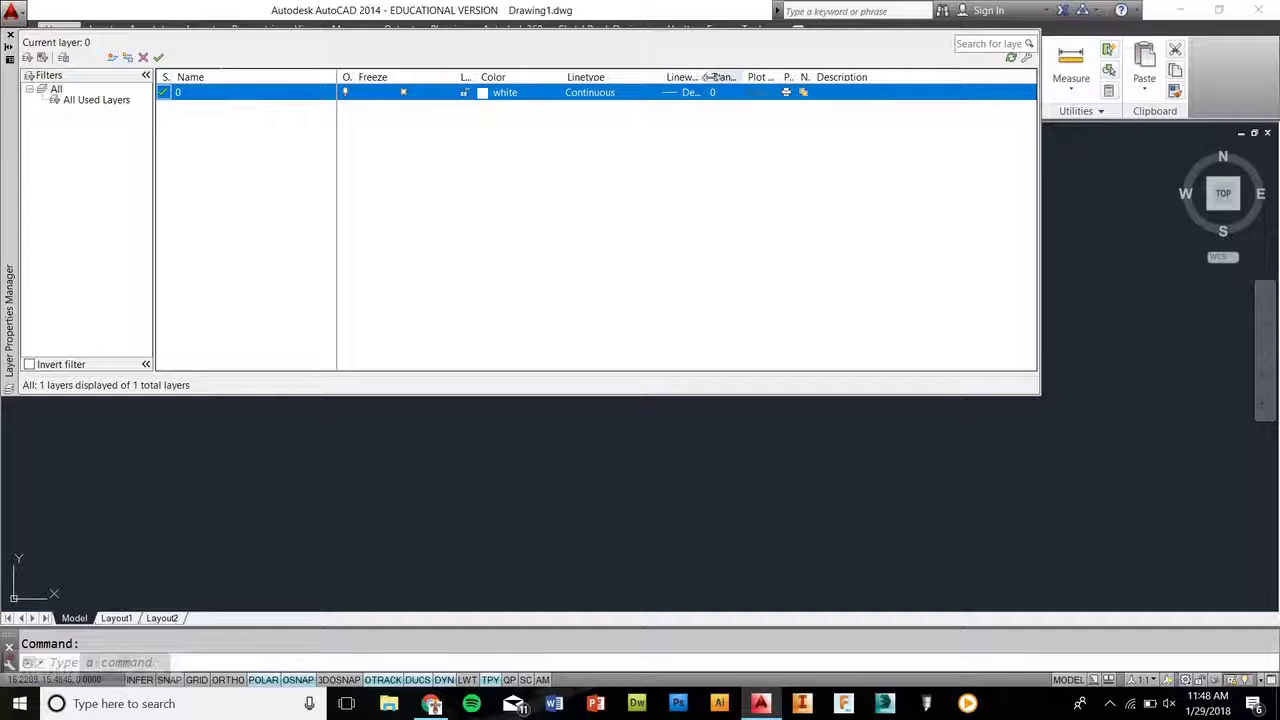
mouse_move(770, 80)
left_mouse_down()
mouse_move(715, 80)
mouse_move(762, 77)
left_mouse_up()
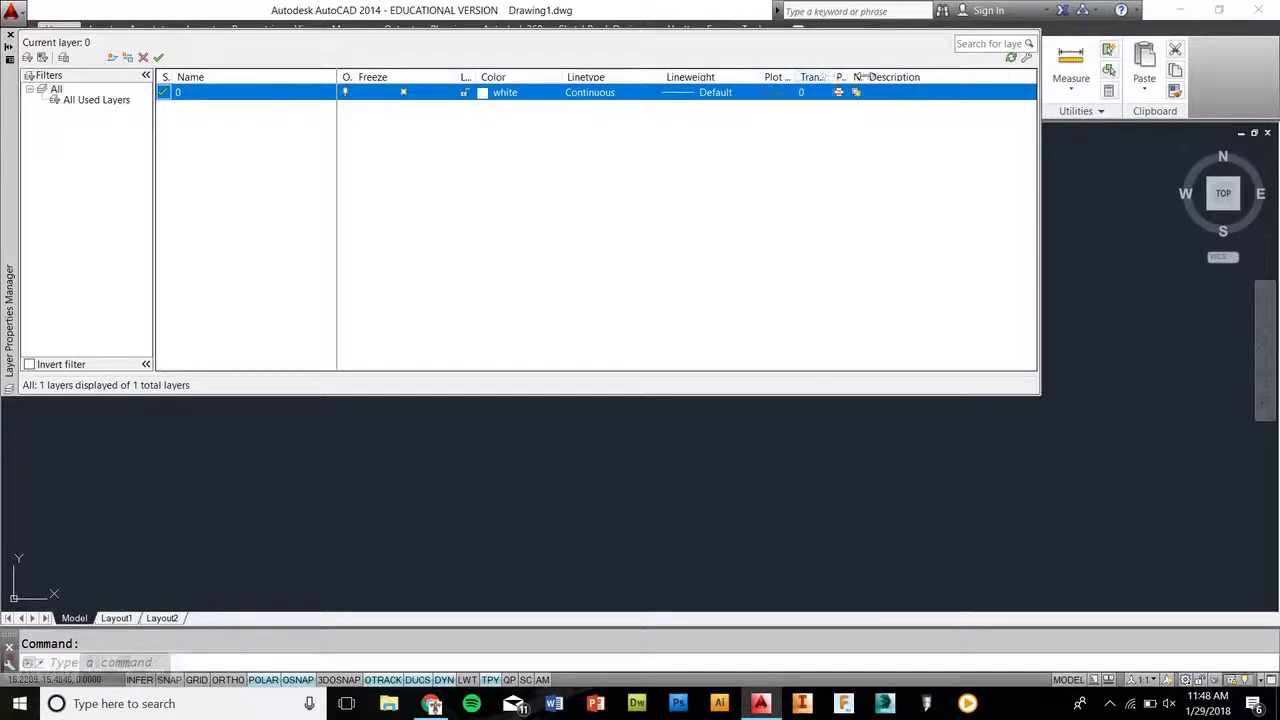
double_click(833, 77)
left_click_drag(797, 77, 822, 77)
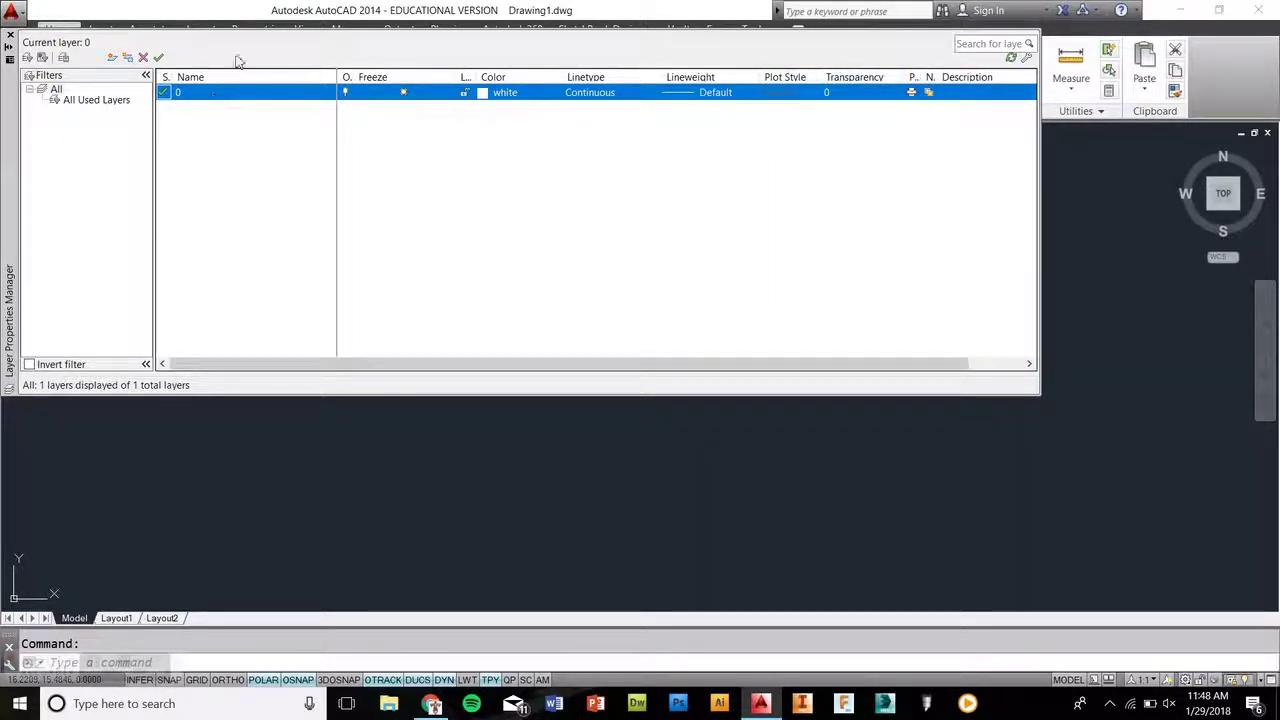
Create two new layers named Center and Dimention
right_click(210, 139)
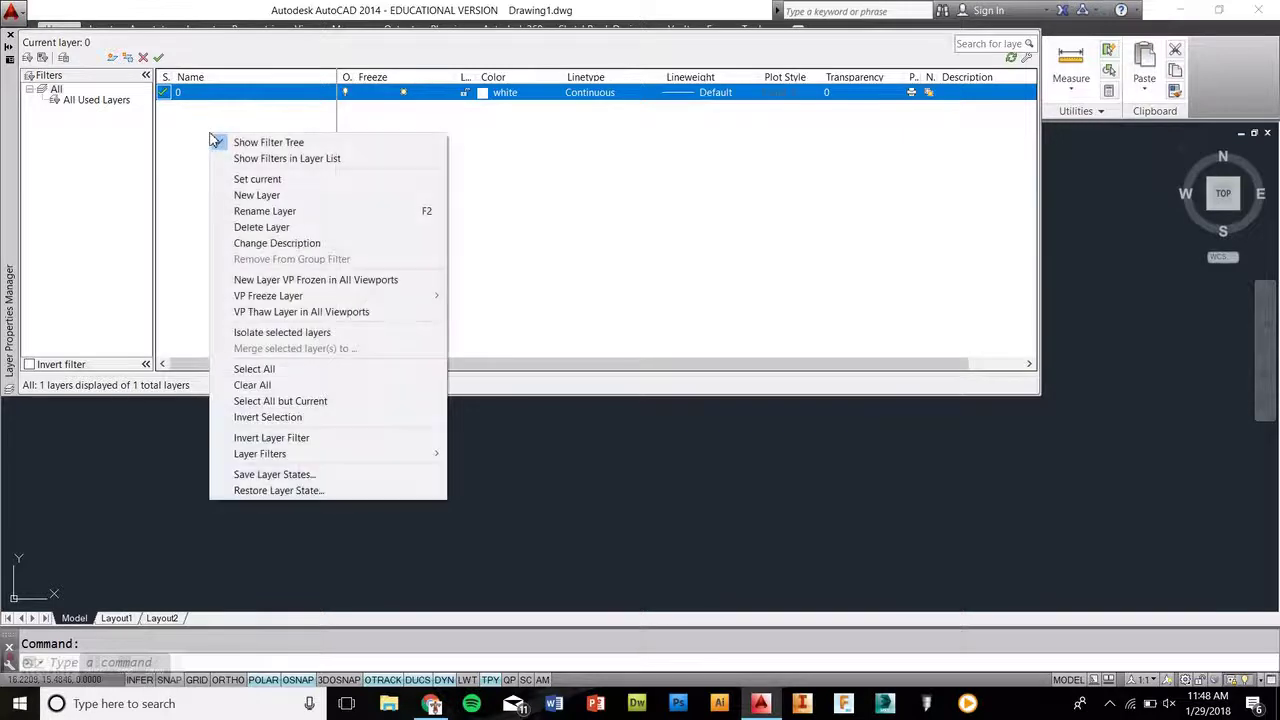
left_click(281, 200)
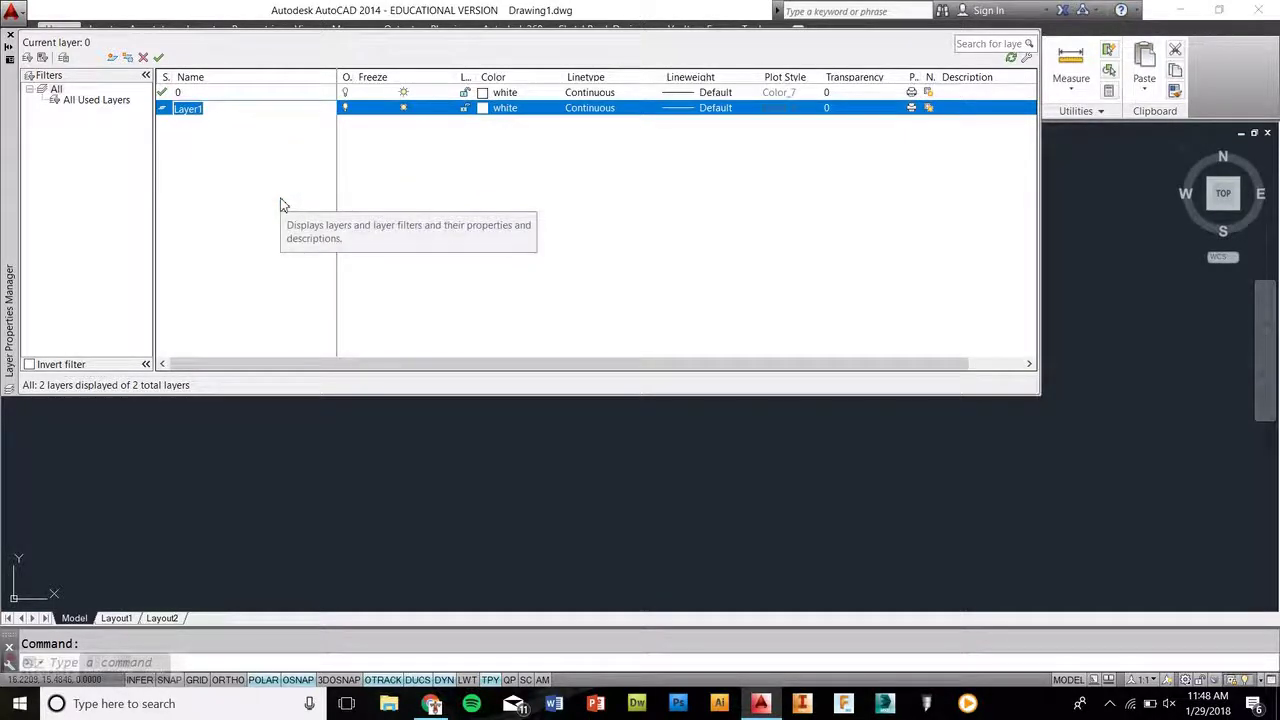
type("Center")
right_click(282, 204)
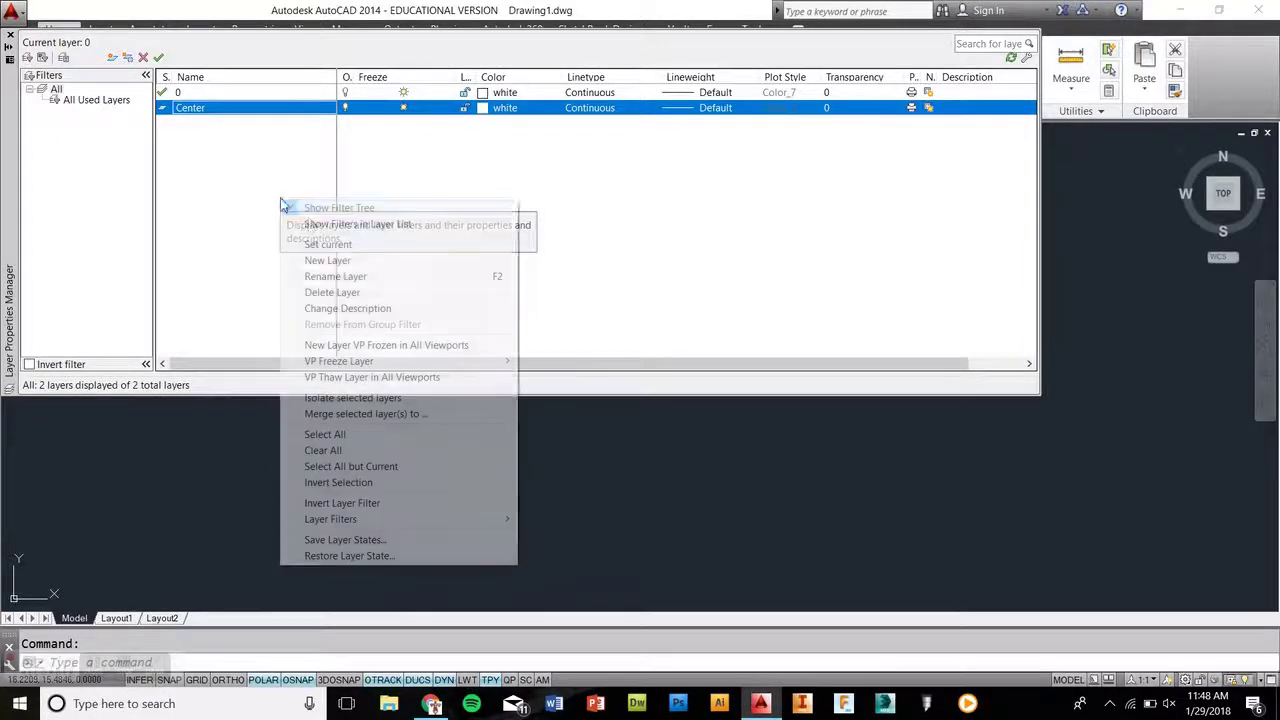
left_click(336, 262)
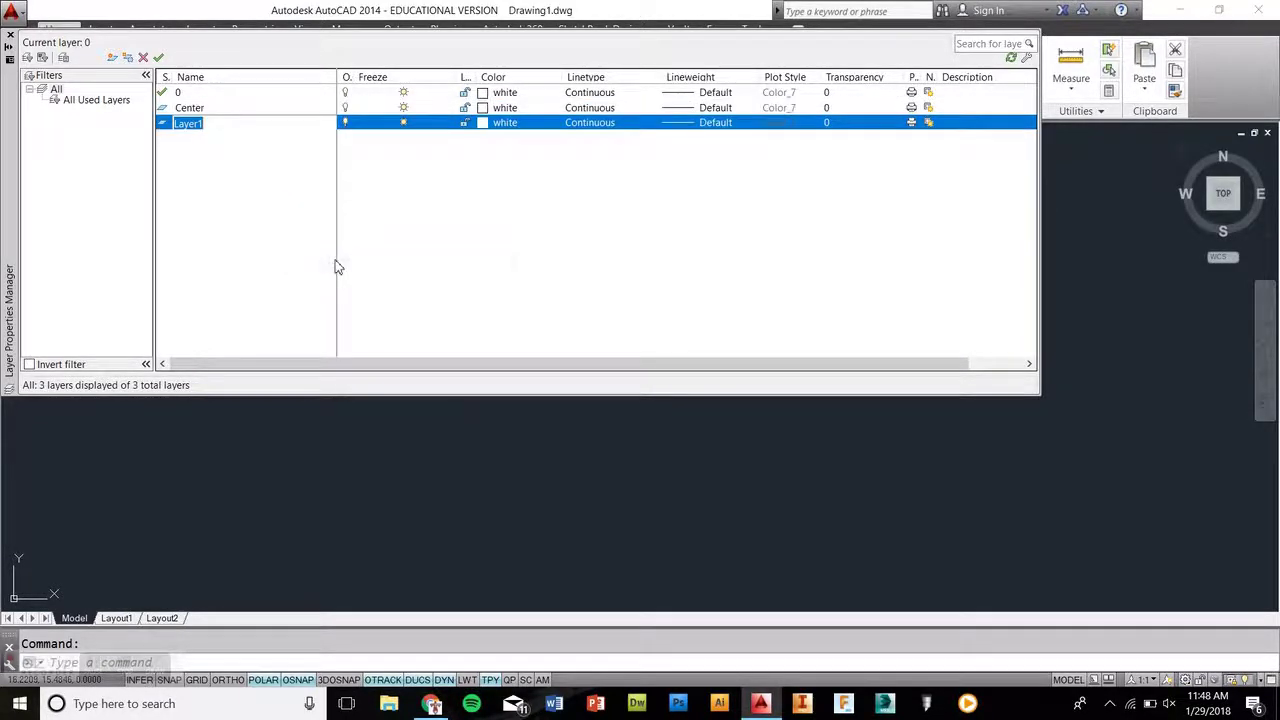
type("Dime")
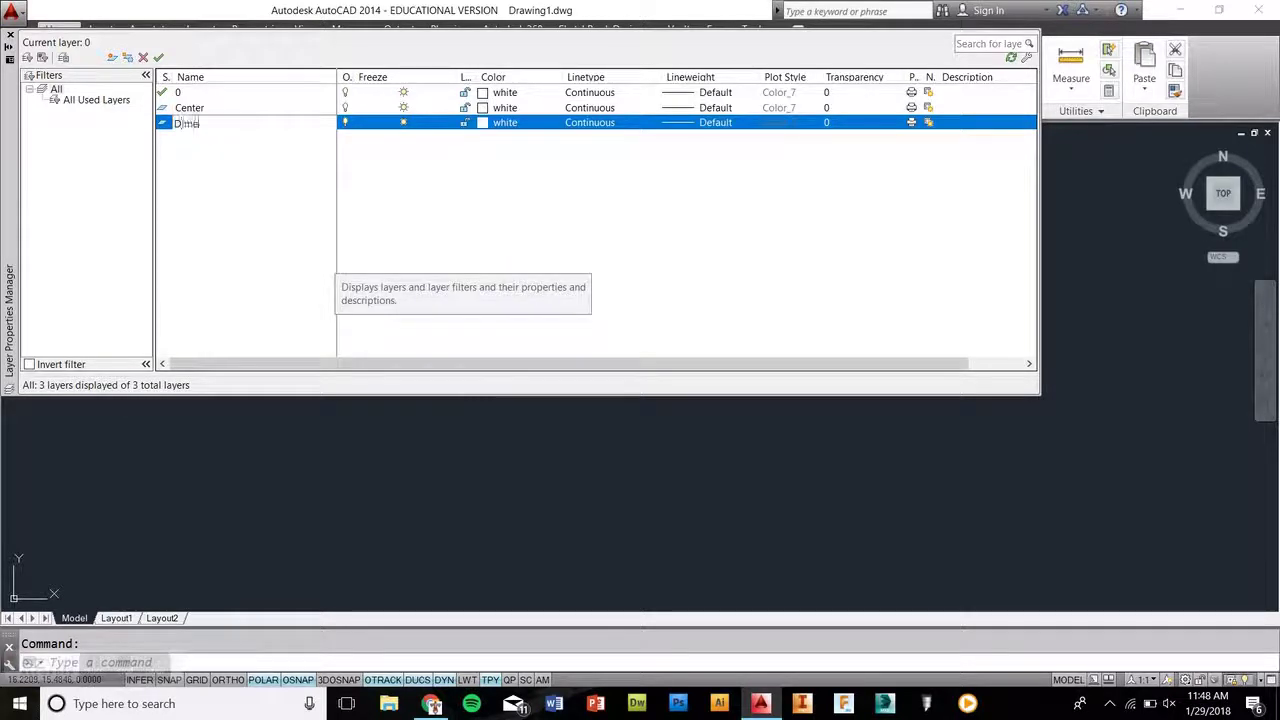
type("ntion")
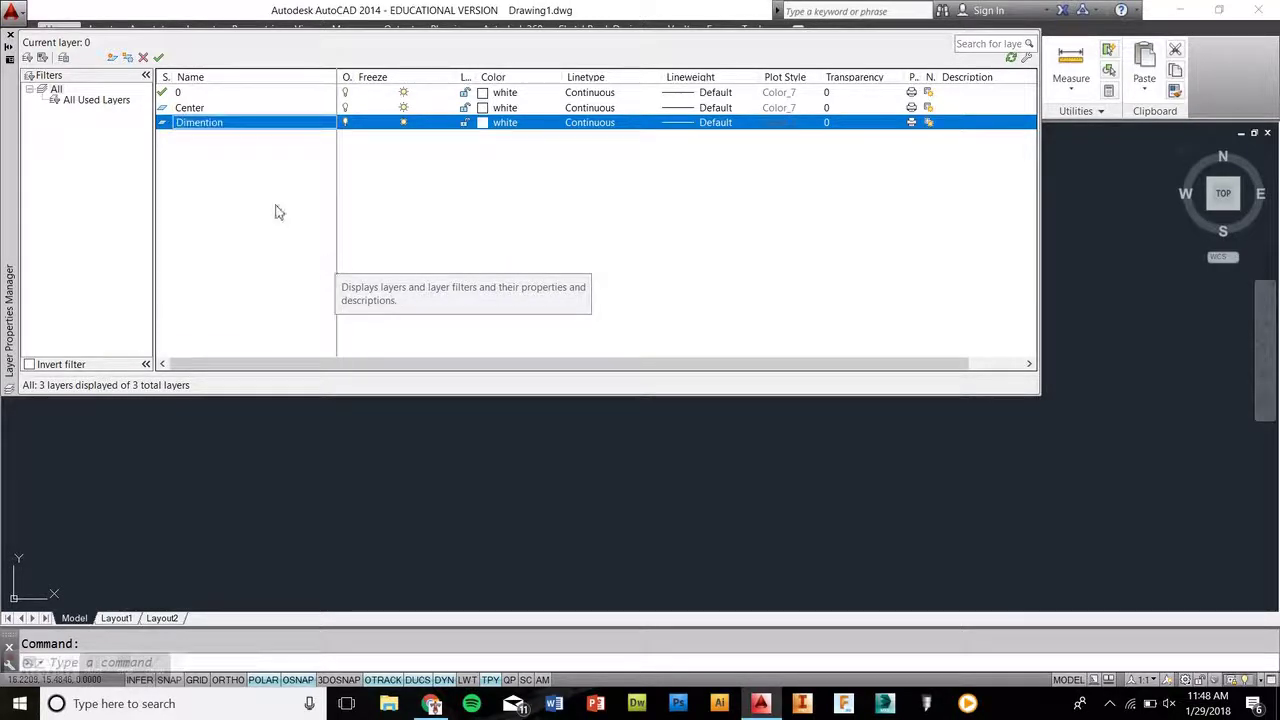
Add two more layers named Hidden and Solid
right_click(231, 187)
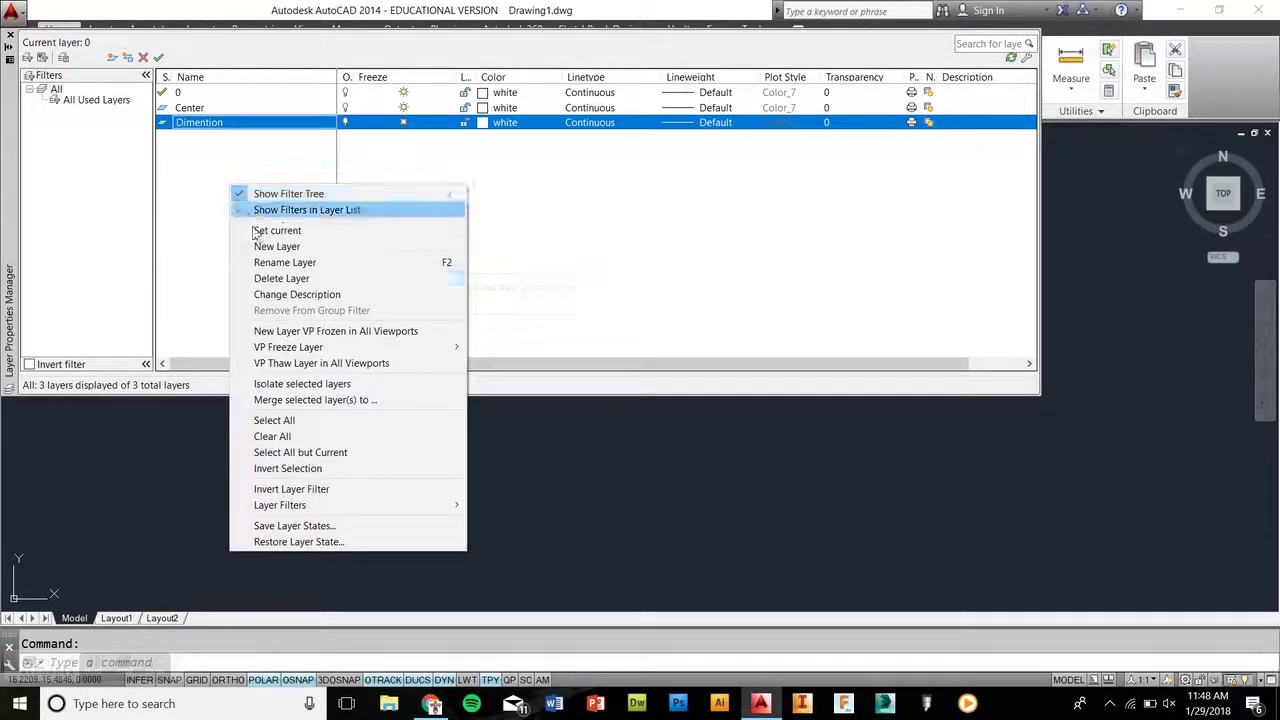
left_click(300, 247)
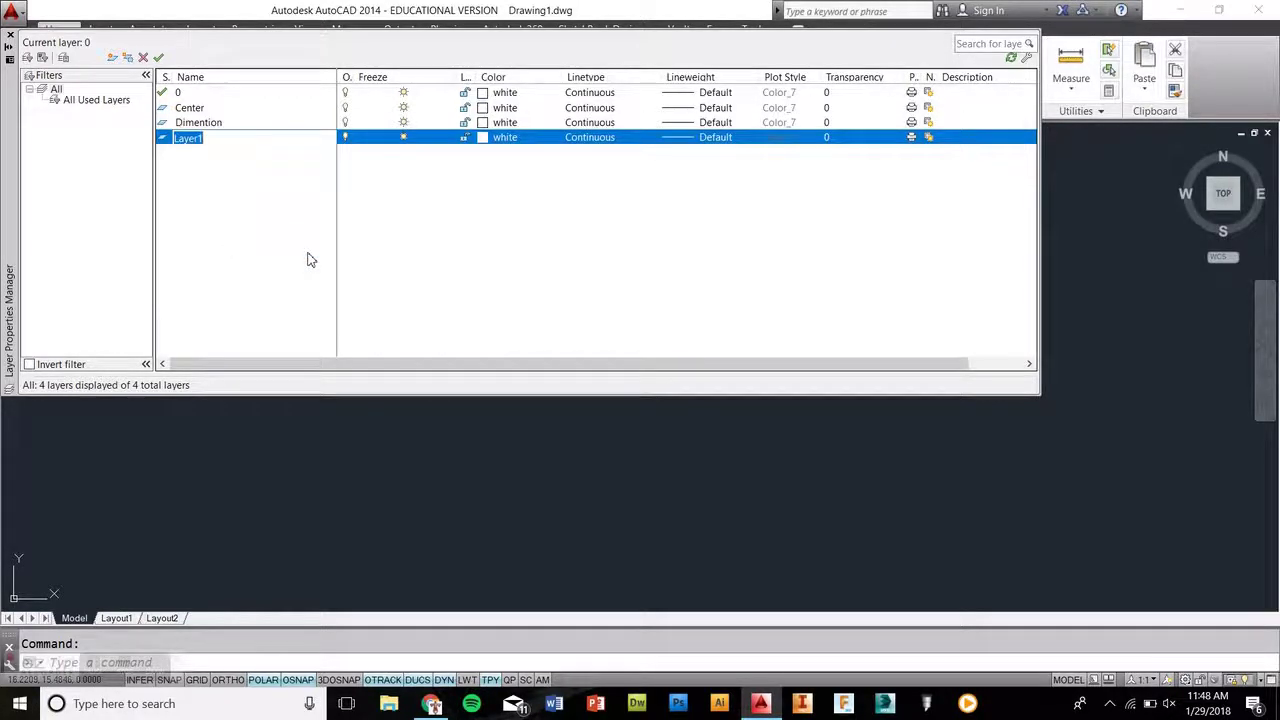
type("Hidd")
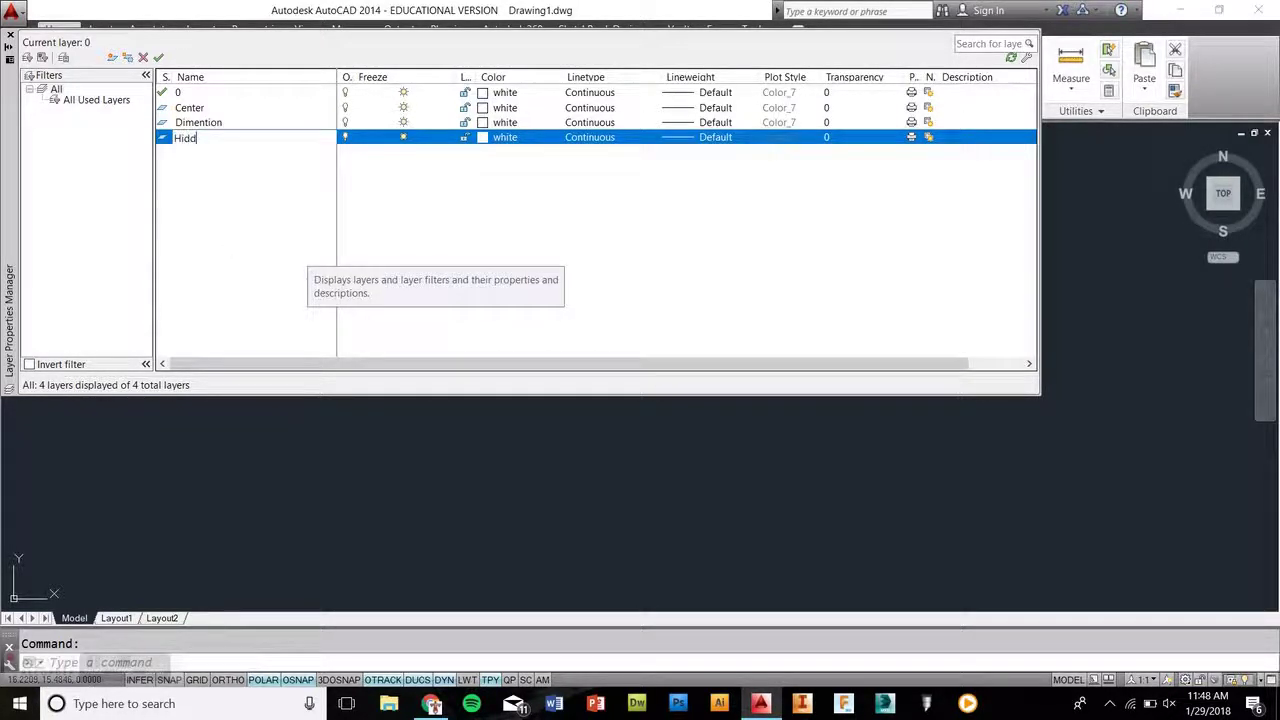
type("en")
key("Return")
right_click(264, 176)
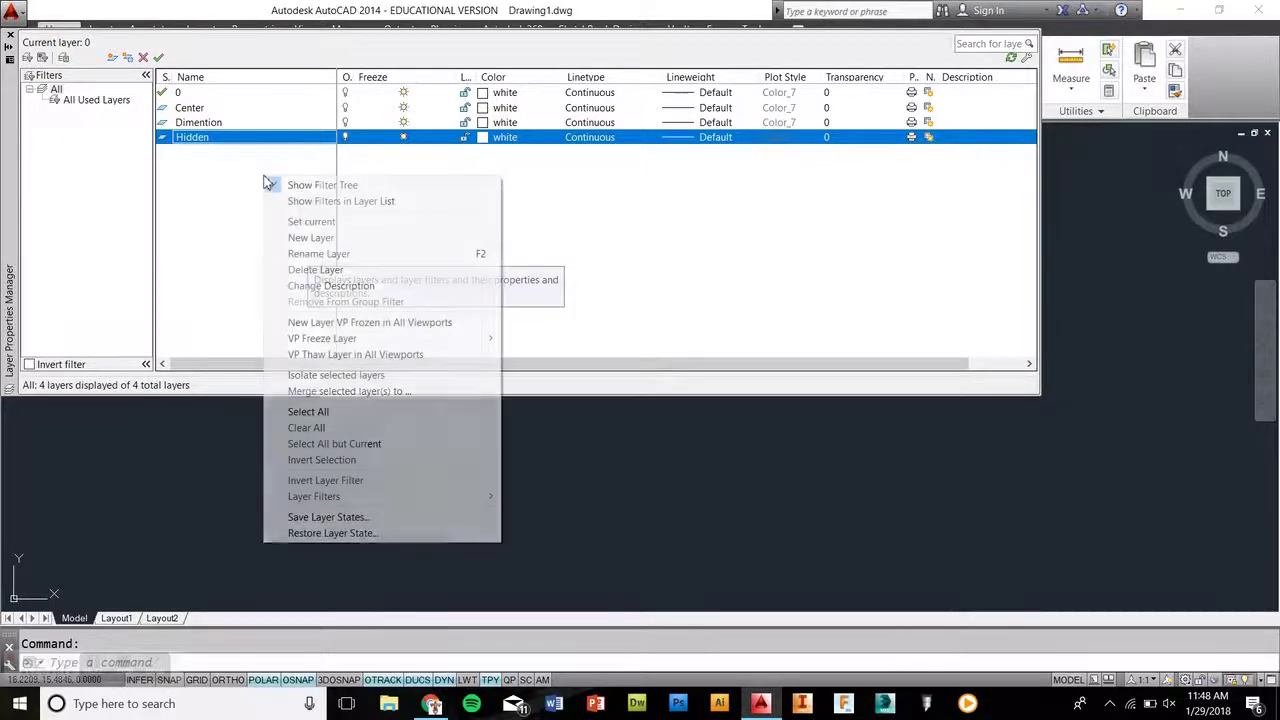
left_click(309, 241)
type("S")
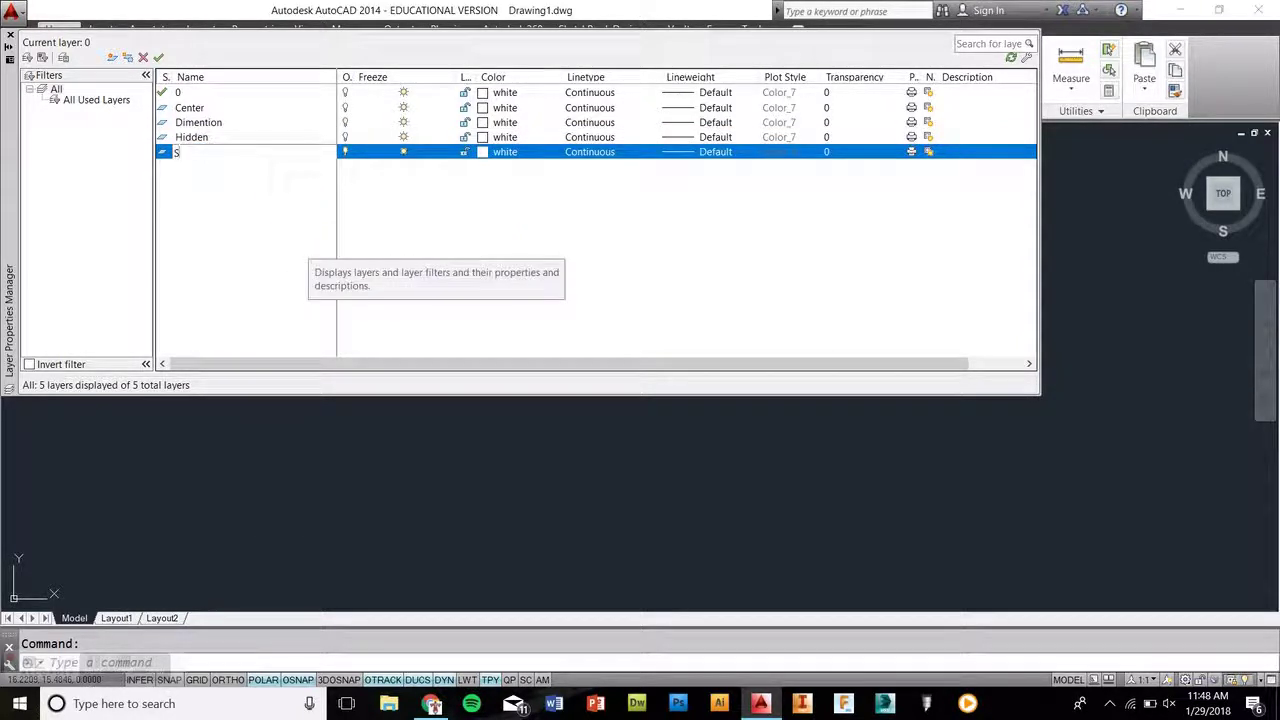
type("olid")
key("Return")
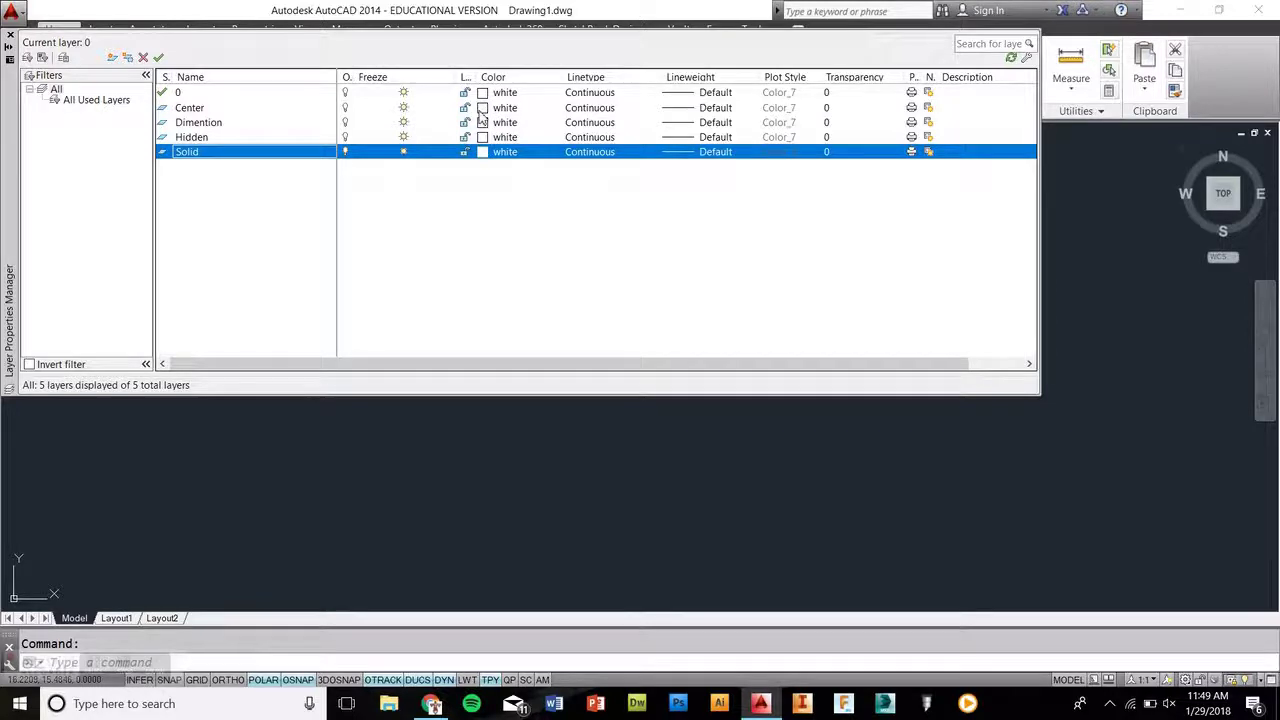
Give the Center, Hidden and Solid layers colour 250
left_click(482, 108)
type("250")
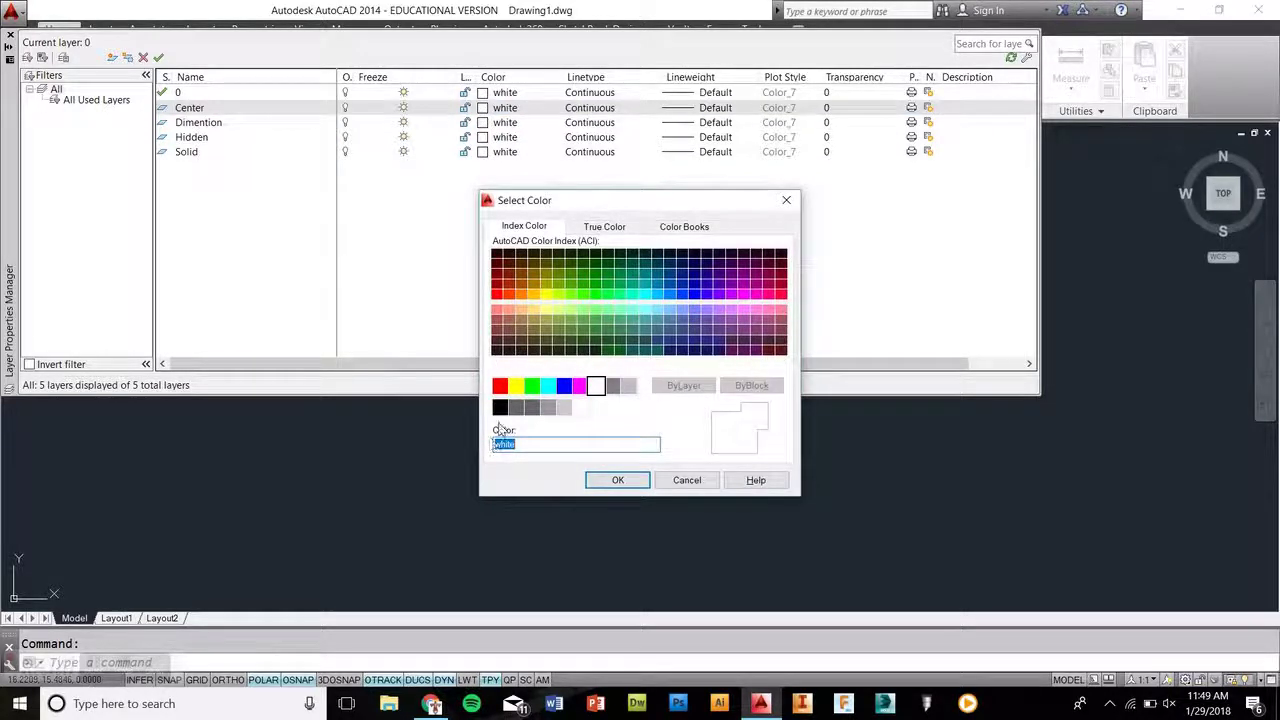
left_click(614, 481)
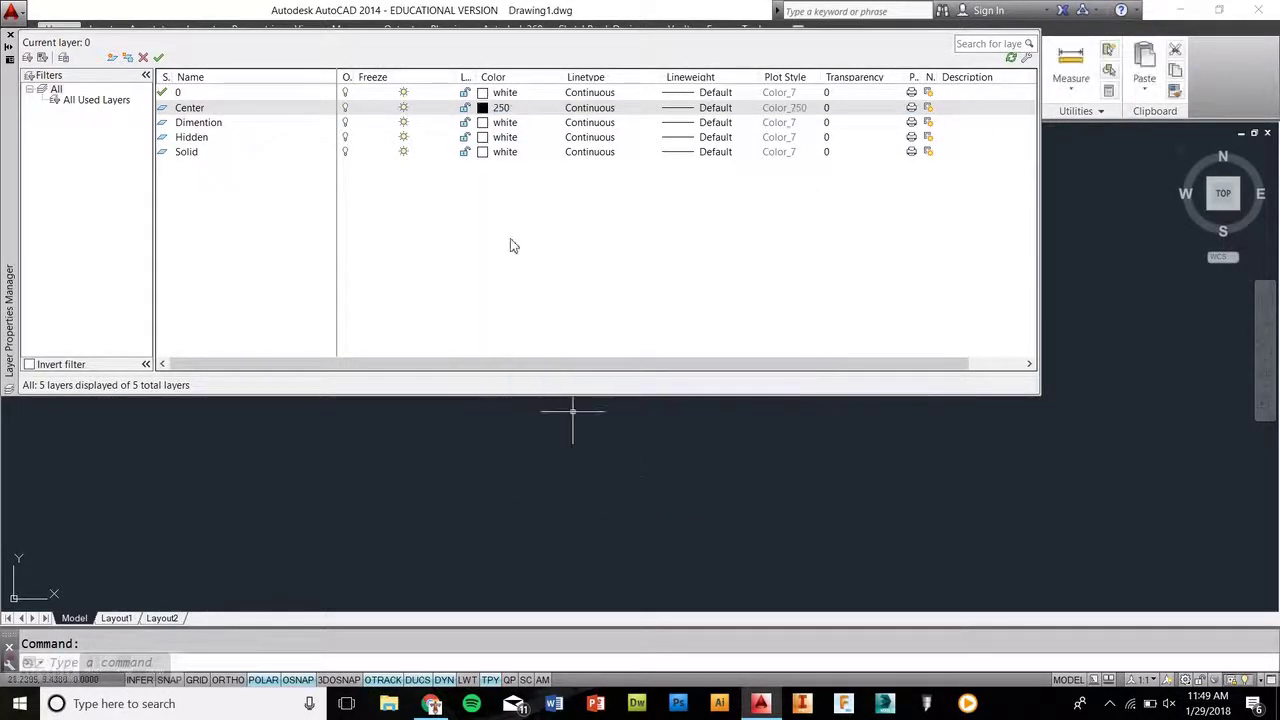
left_click(484, 138)
left_click(500, 407)
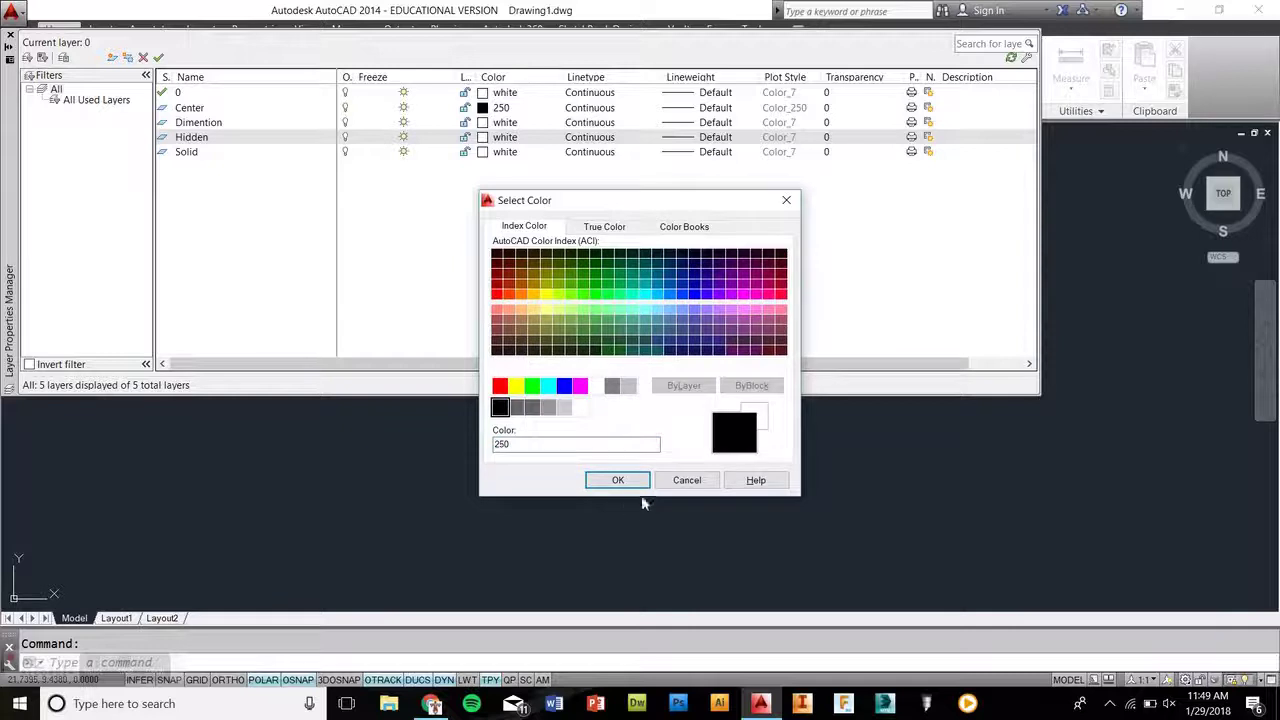
left_click(616, 481)
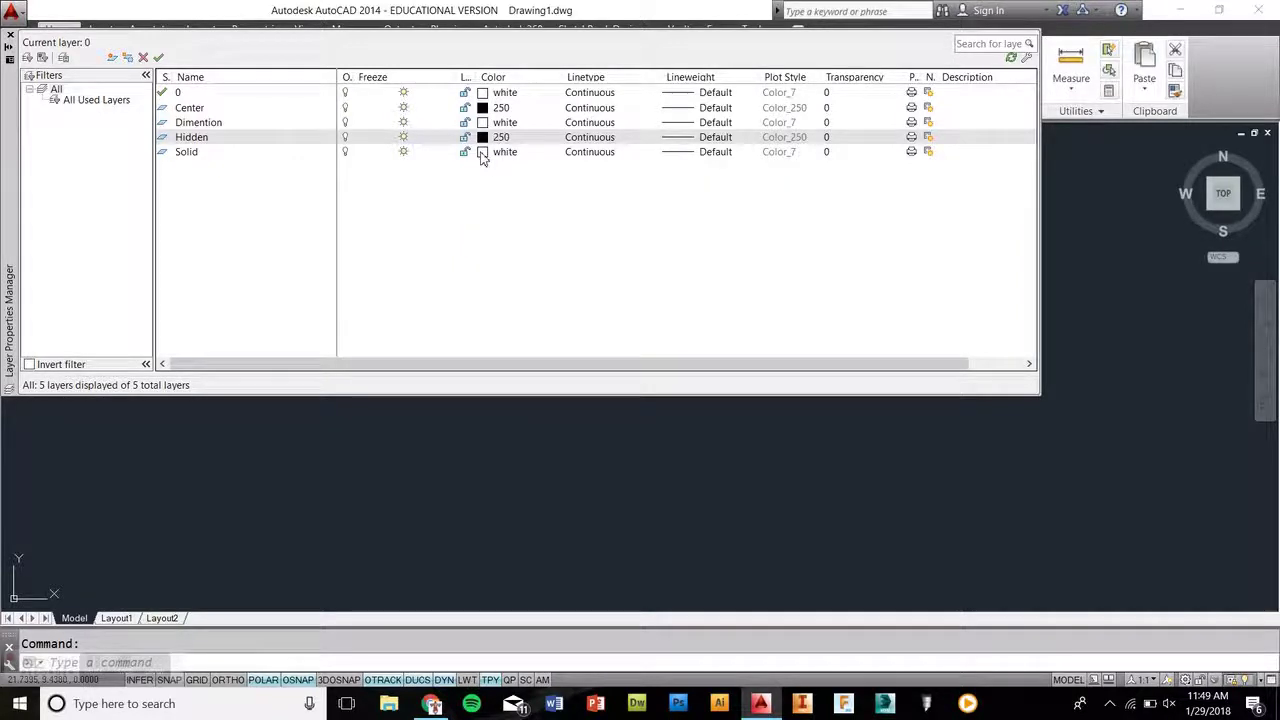
left_click(483, 152)
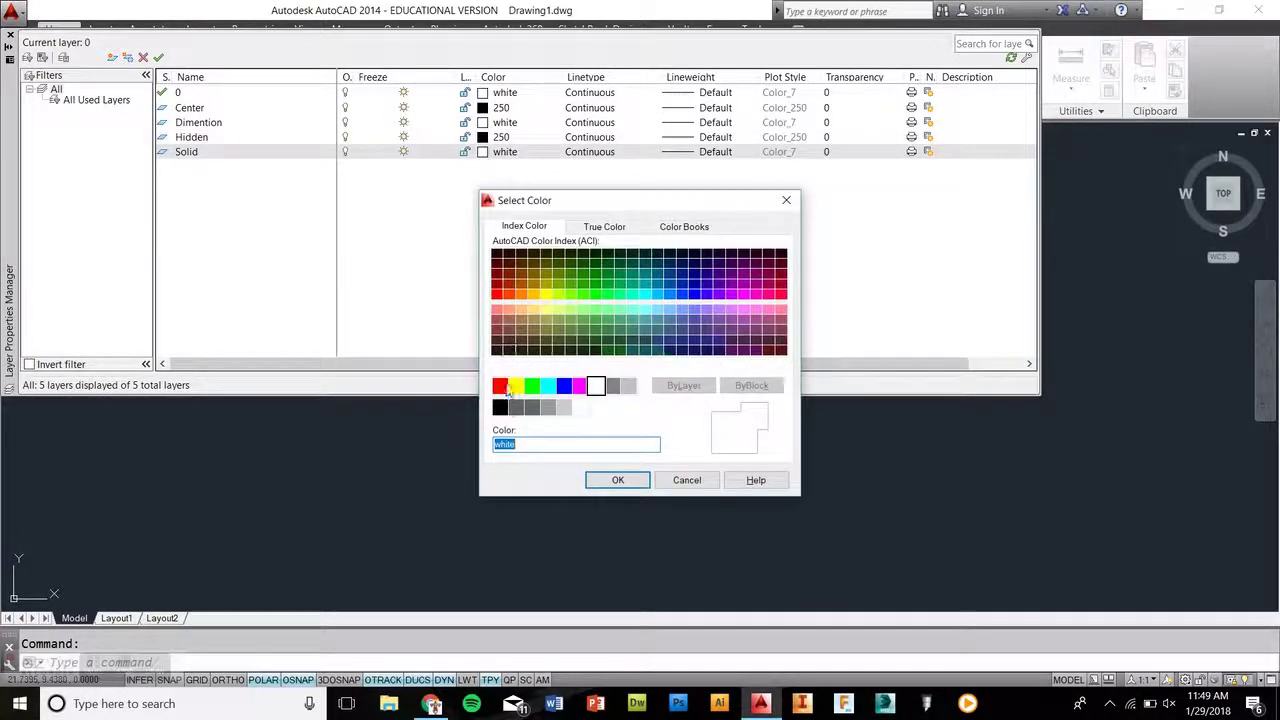
left_click(500, 407)
left_click(618, 481)
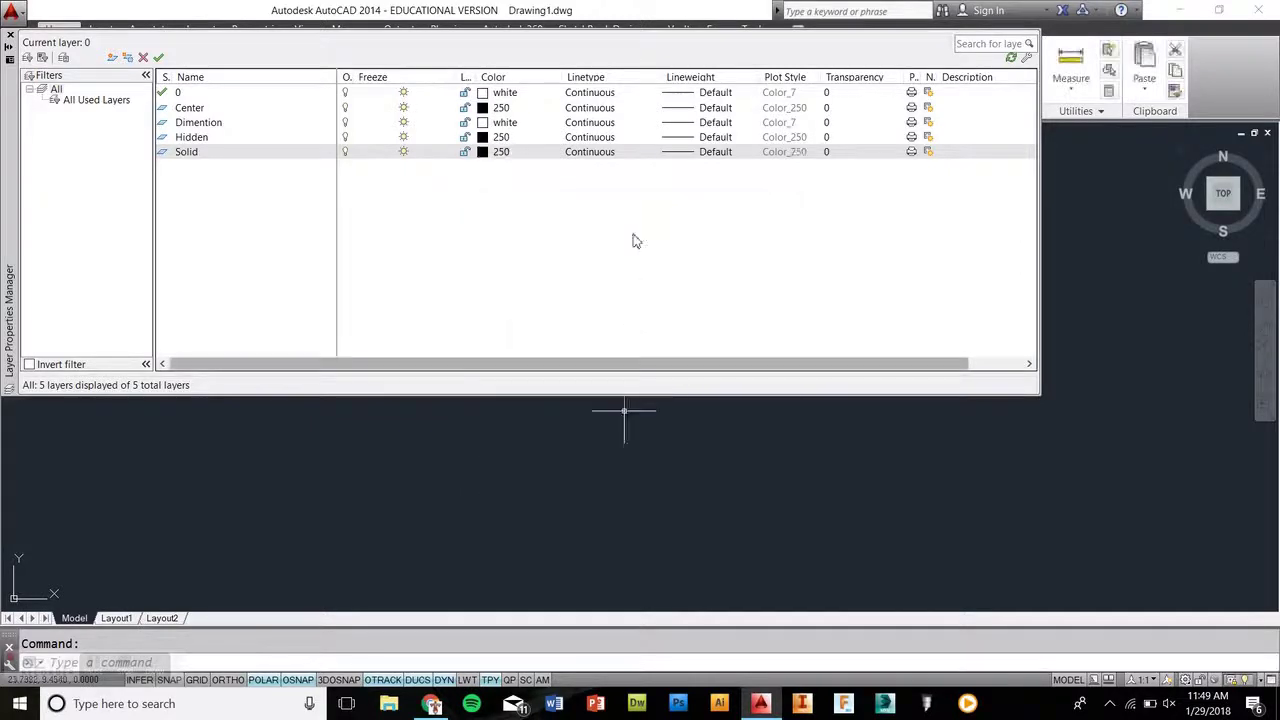
Load the CENTER and HIDDEN linetypes from acad.lin into the drawing
left_click(586, 110)
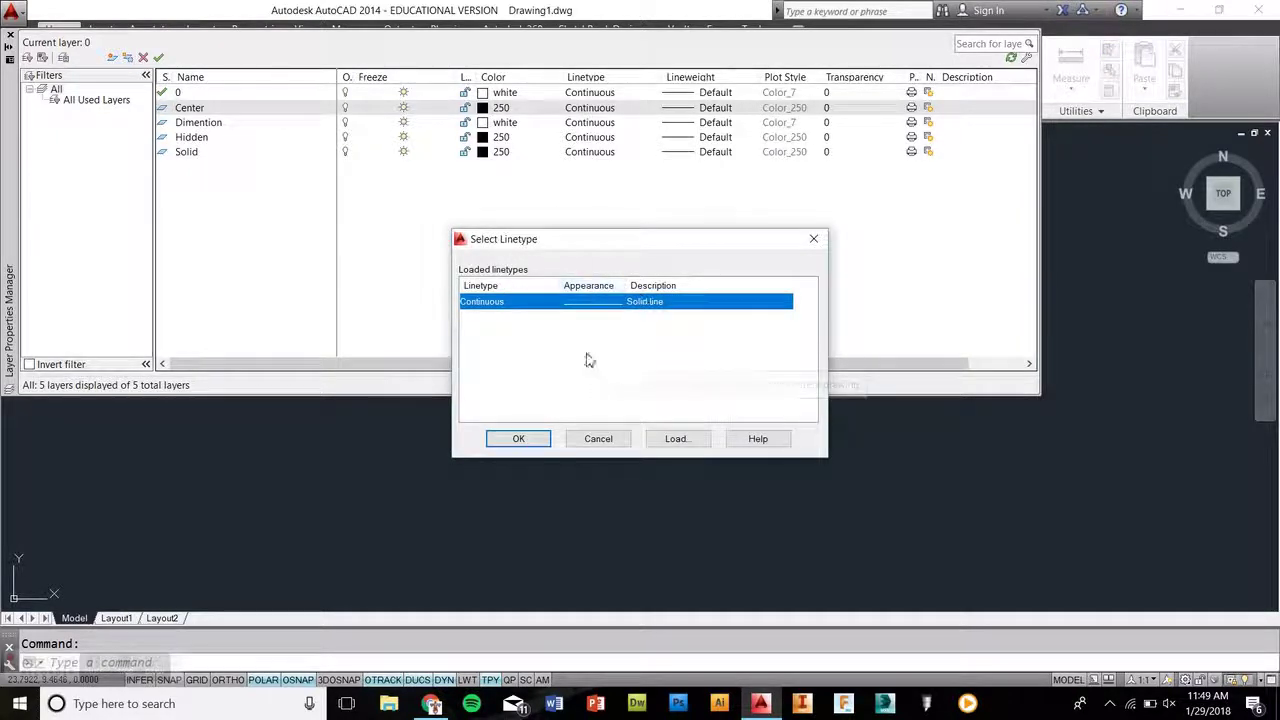
left_click(676, 438)
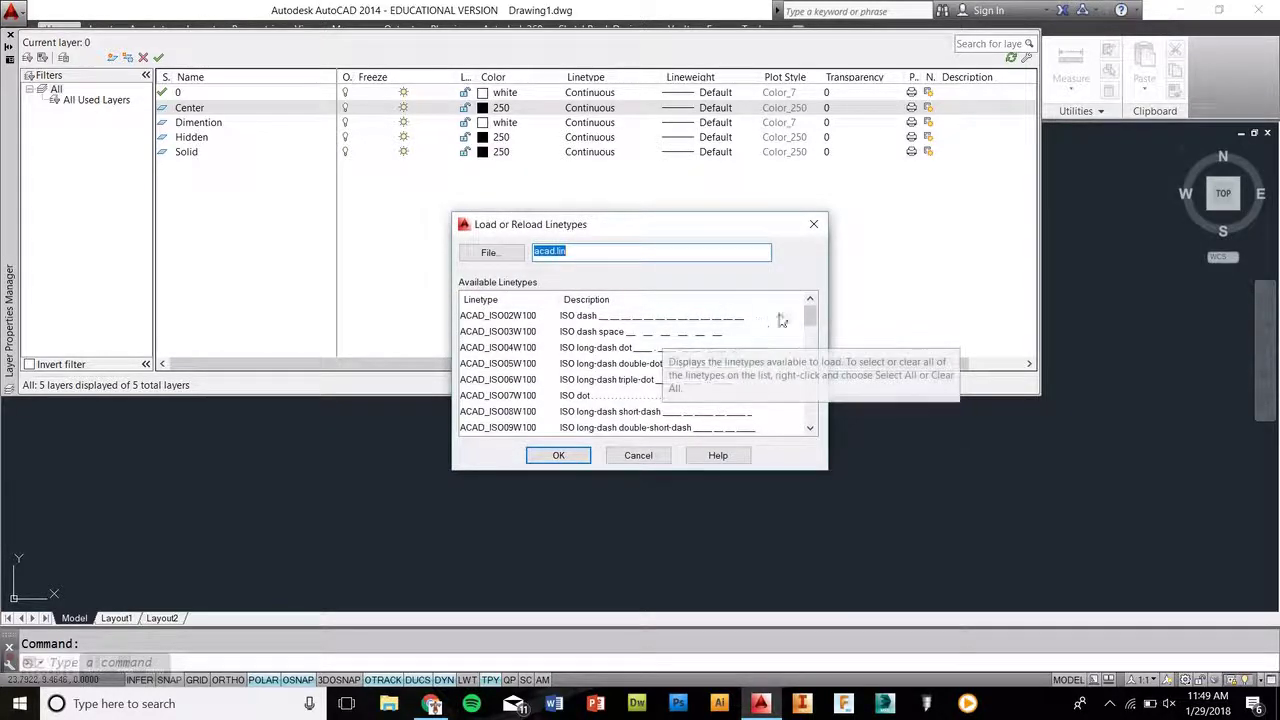
left_click_drag(810, 318, 810, 363)
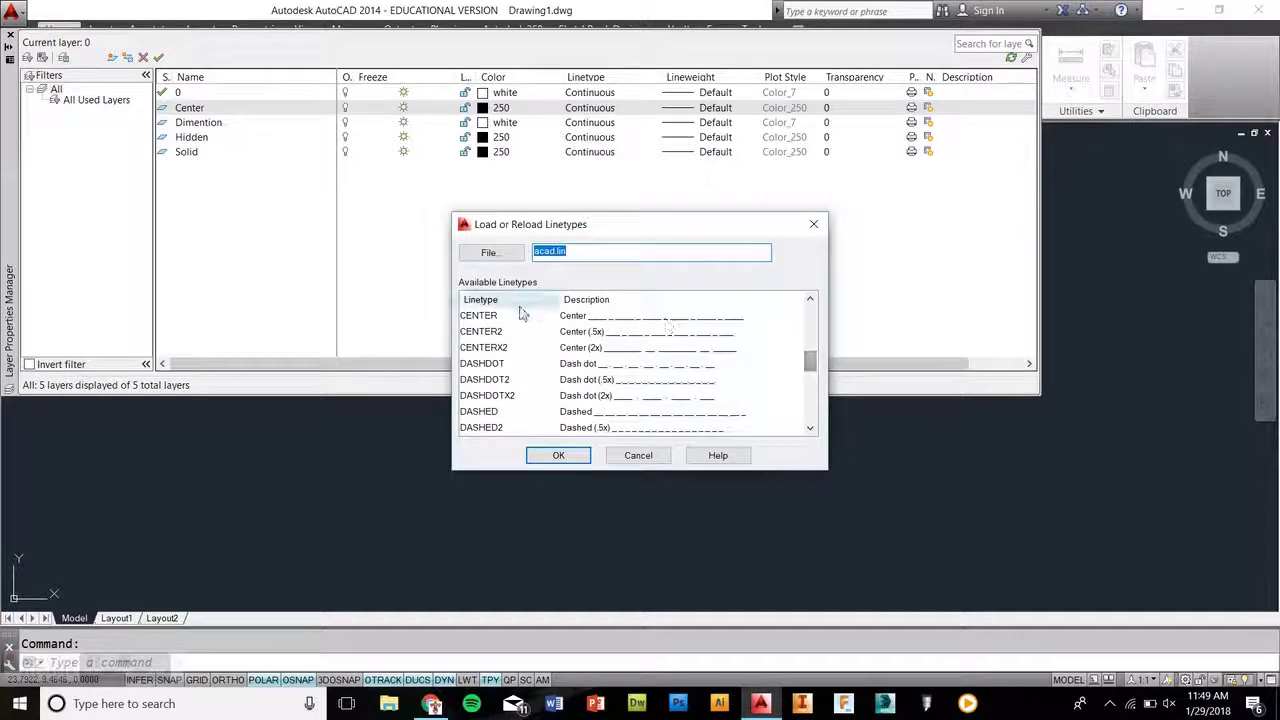
left_click(577, 318)
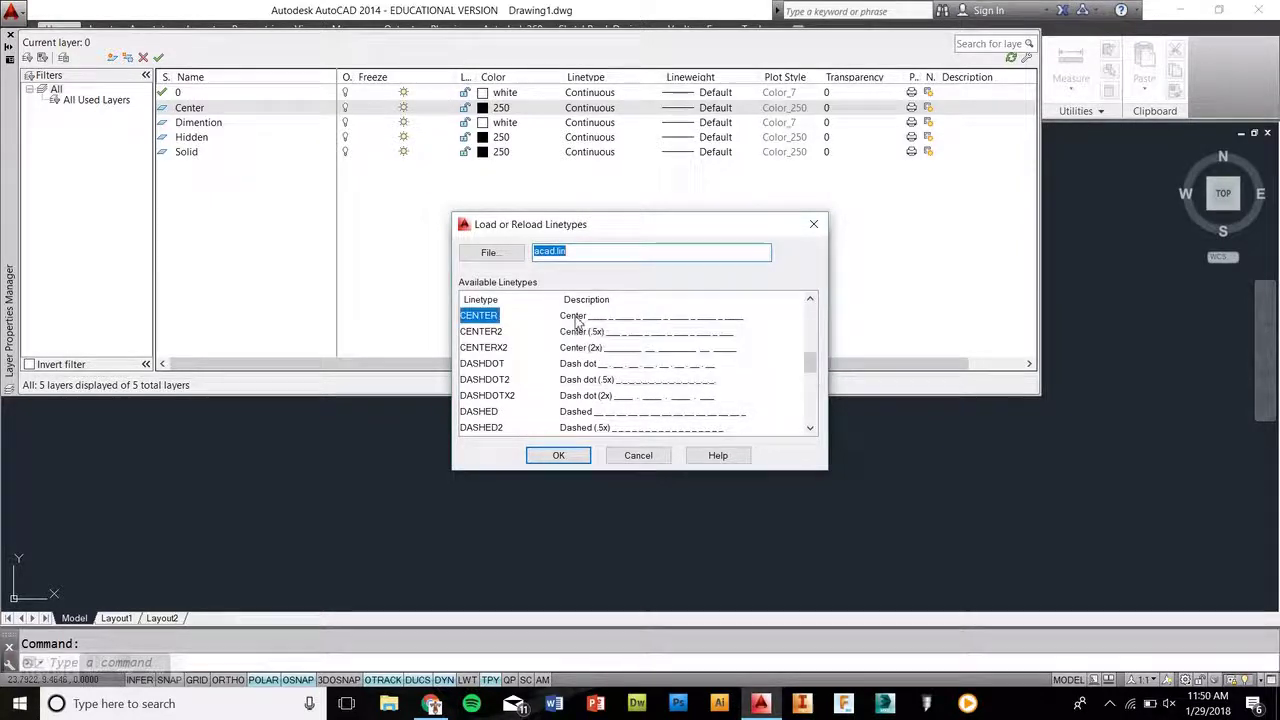
left_click(559, 455)
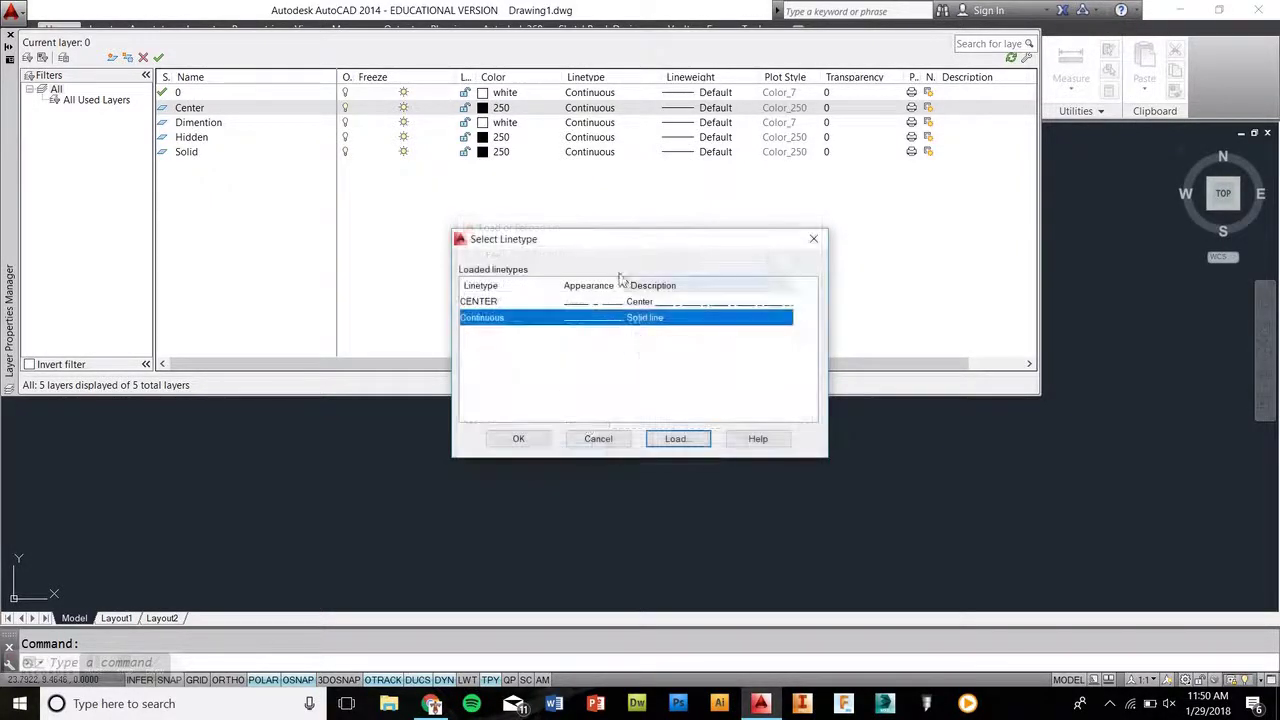
left_click(677, 439)
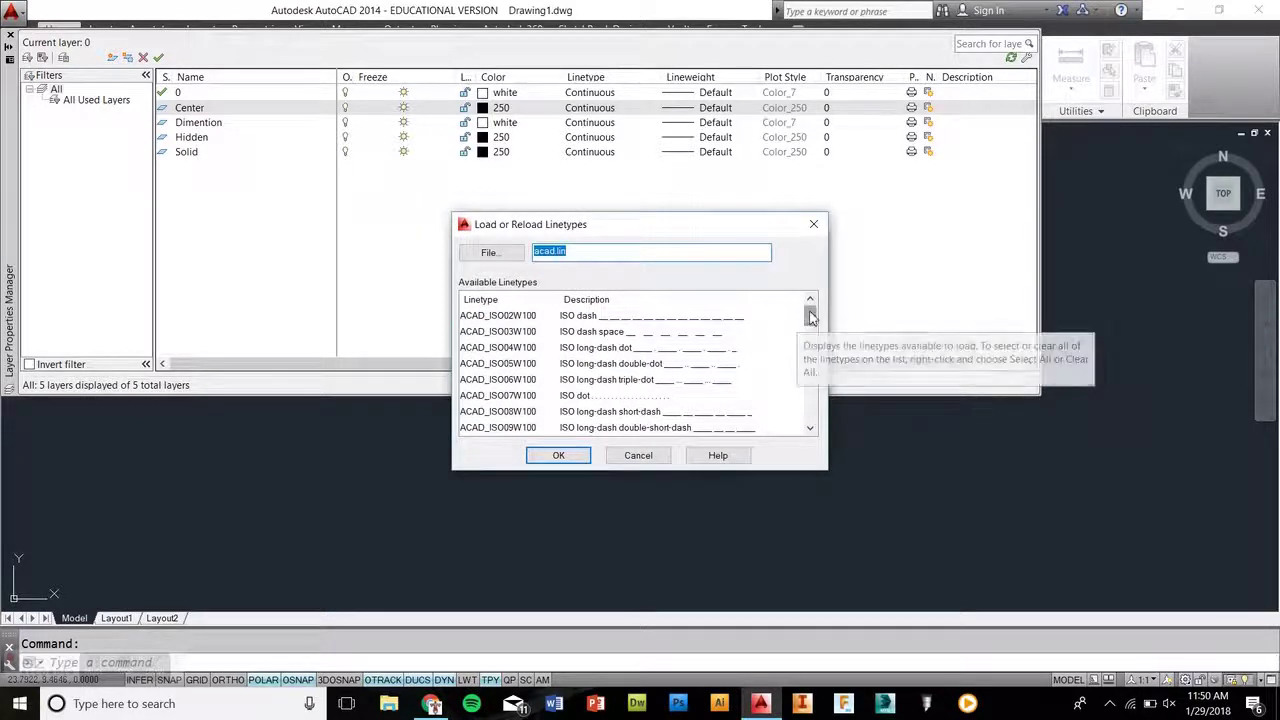
left_click_drag(810, 317, 815, 409)
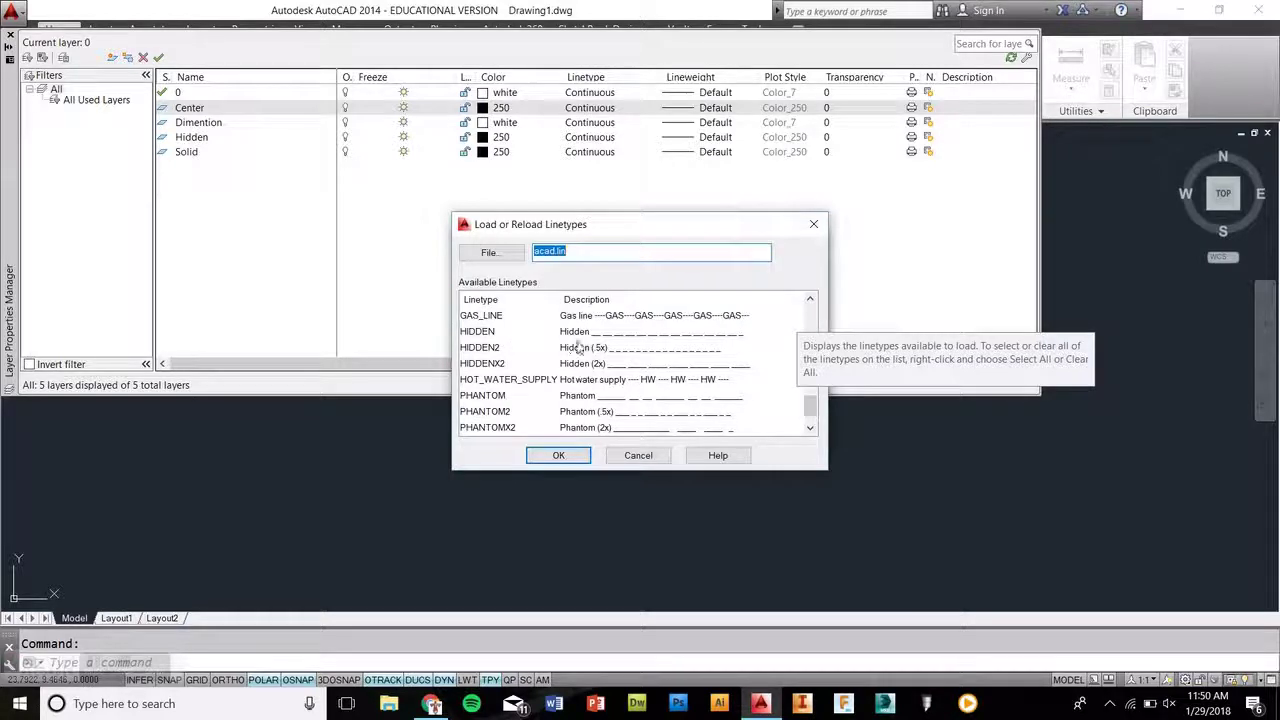
left_click(580, 332)
left_click(558, 455)
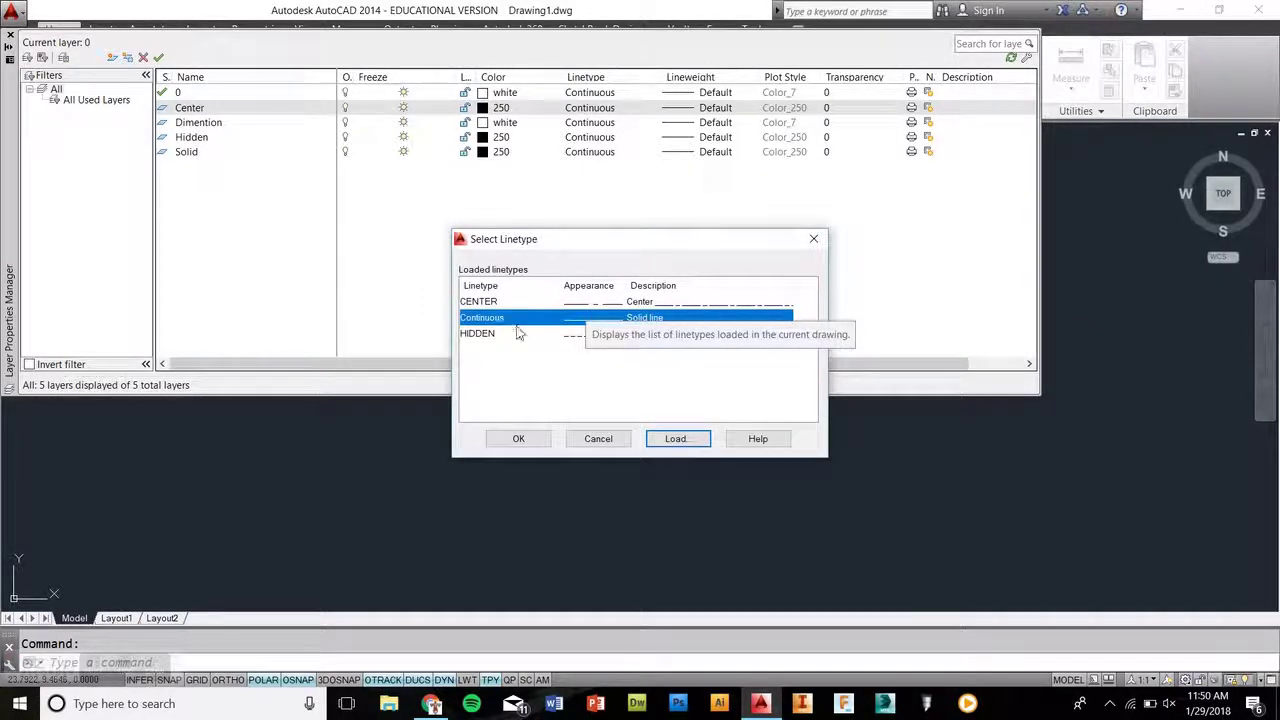
left_click(518, 438)
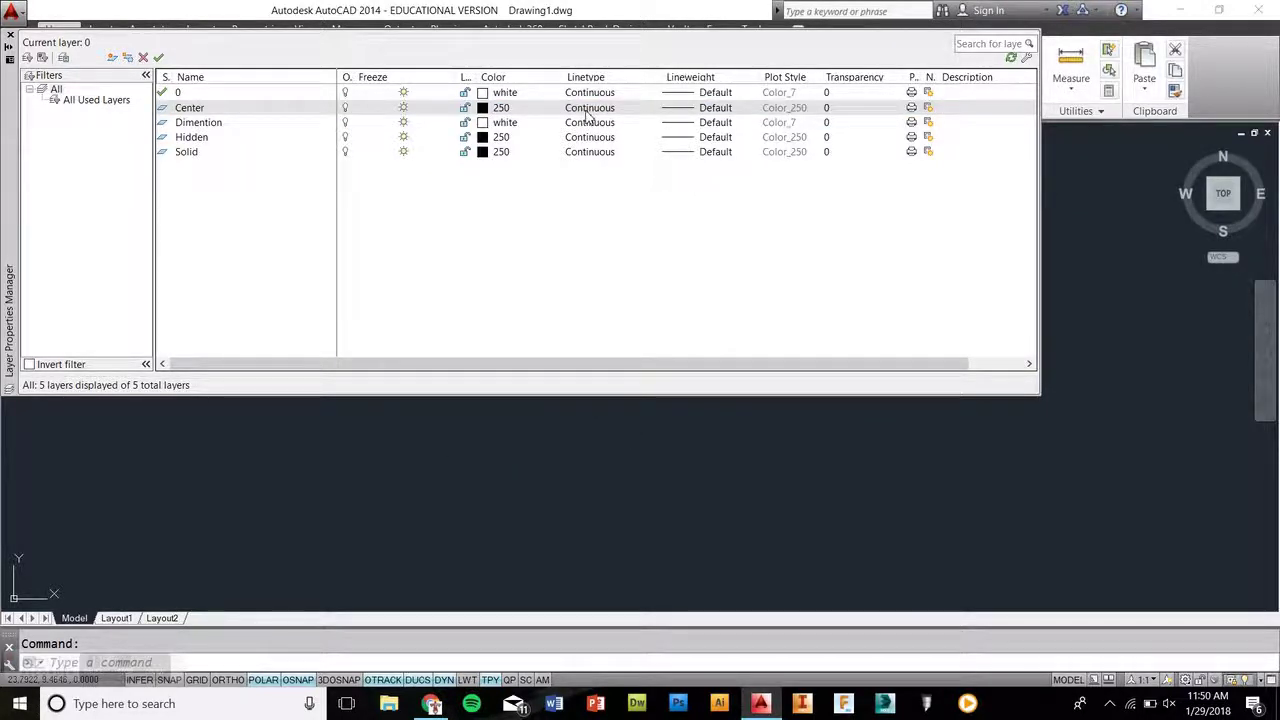
Assign CENTER to the Center layer and HIDDEN to the Hidden layer, then close the manager
left_click(588, 115)
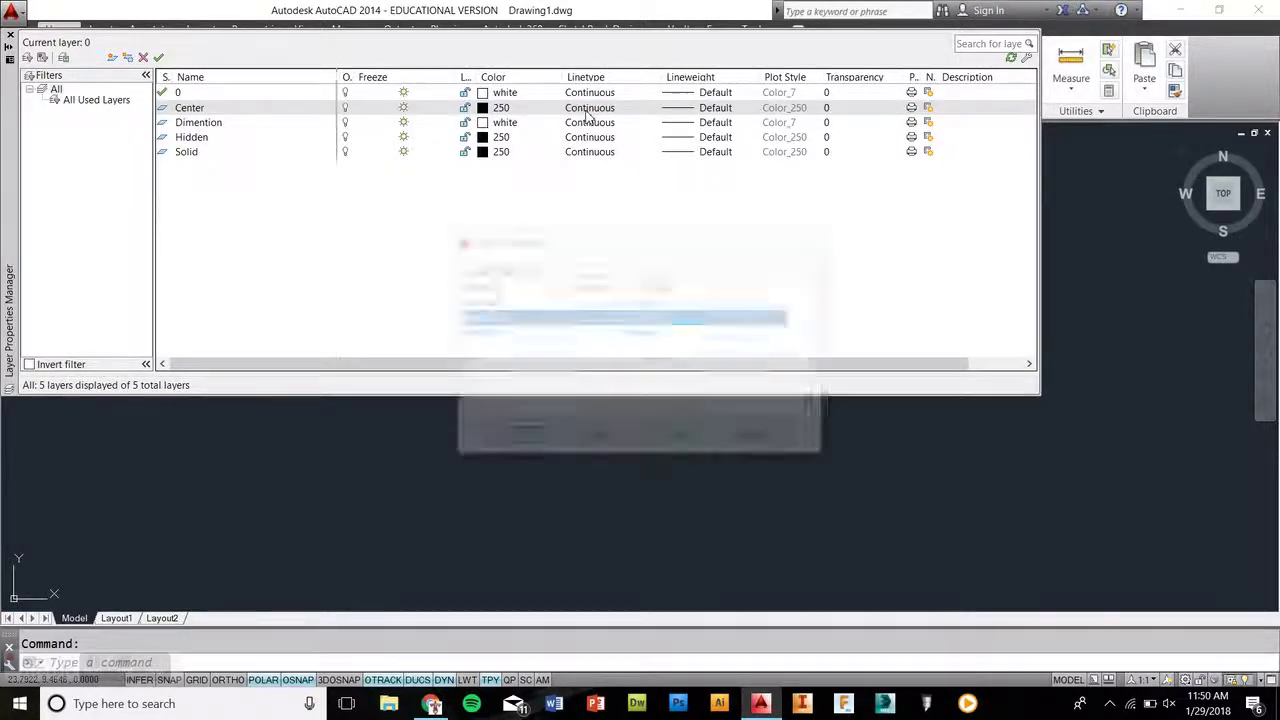
left_click(522, 301)
left_click(518, 438)
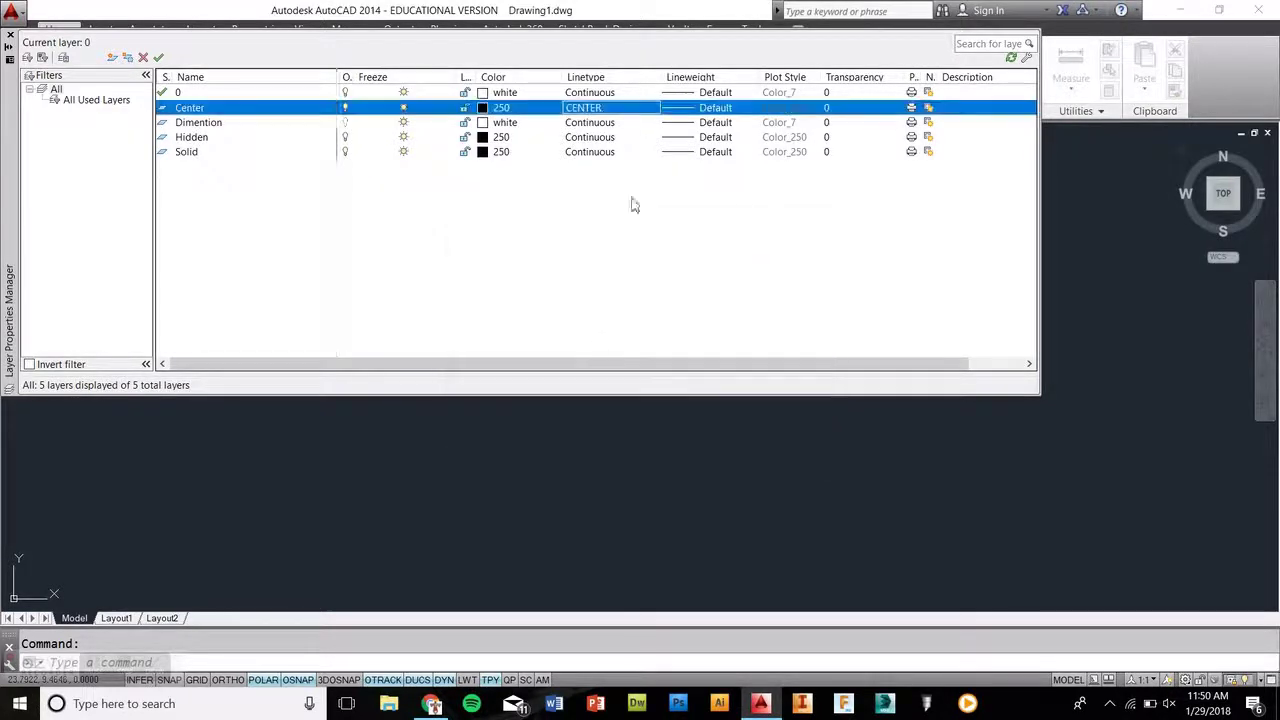
left_click(589, 137)
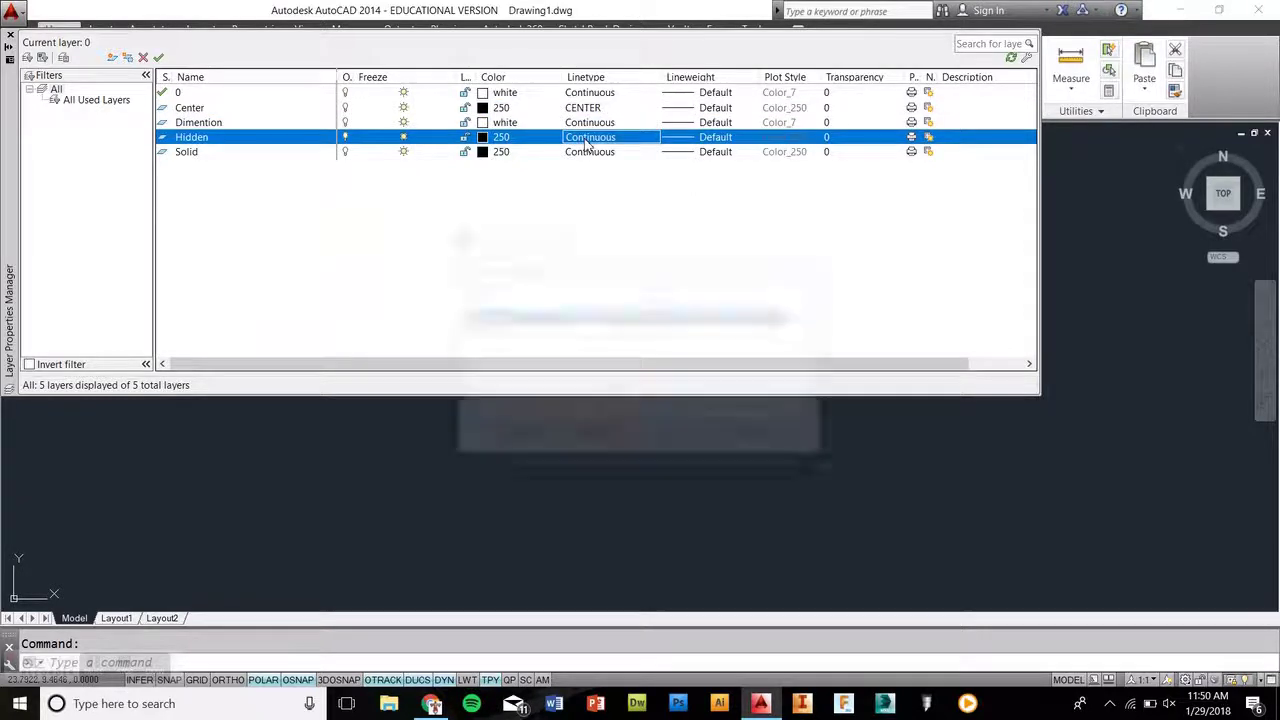
left_click(494, 334)
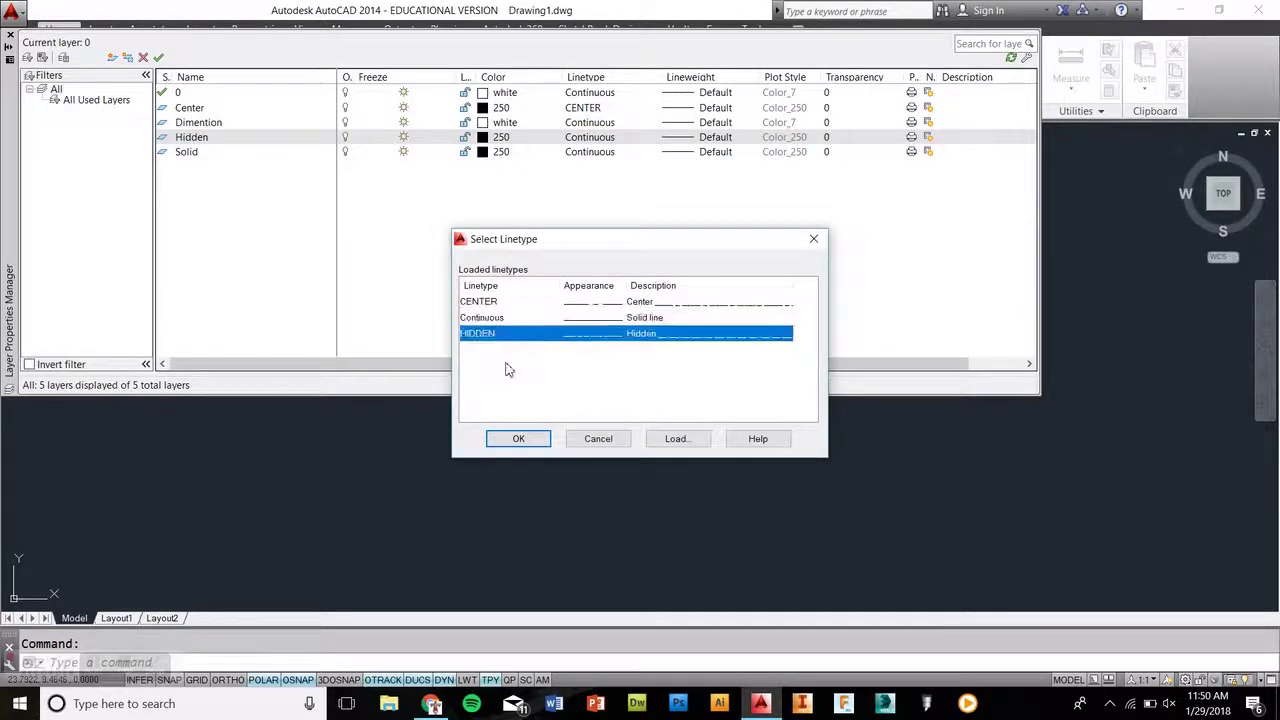
left_click(518, 438)
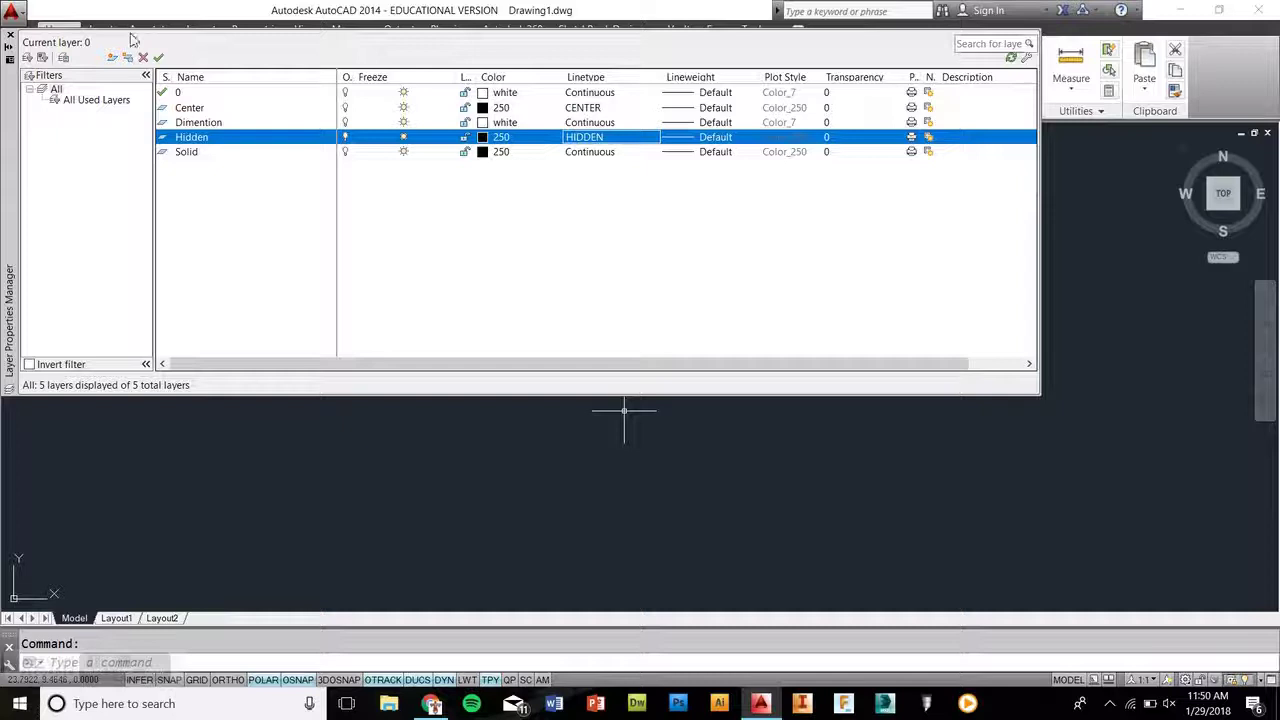
left_click(10, 33)
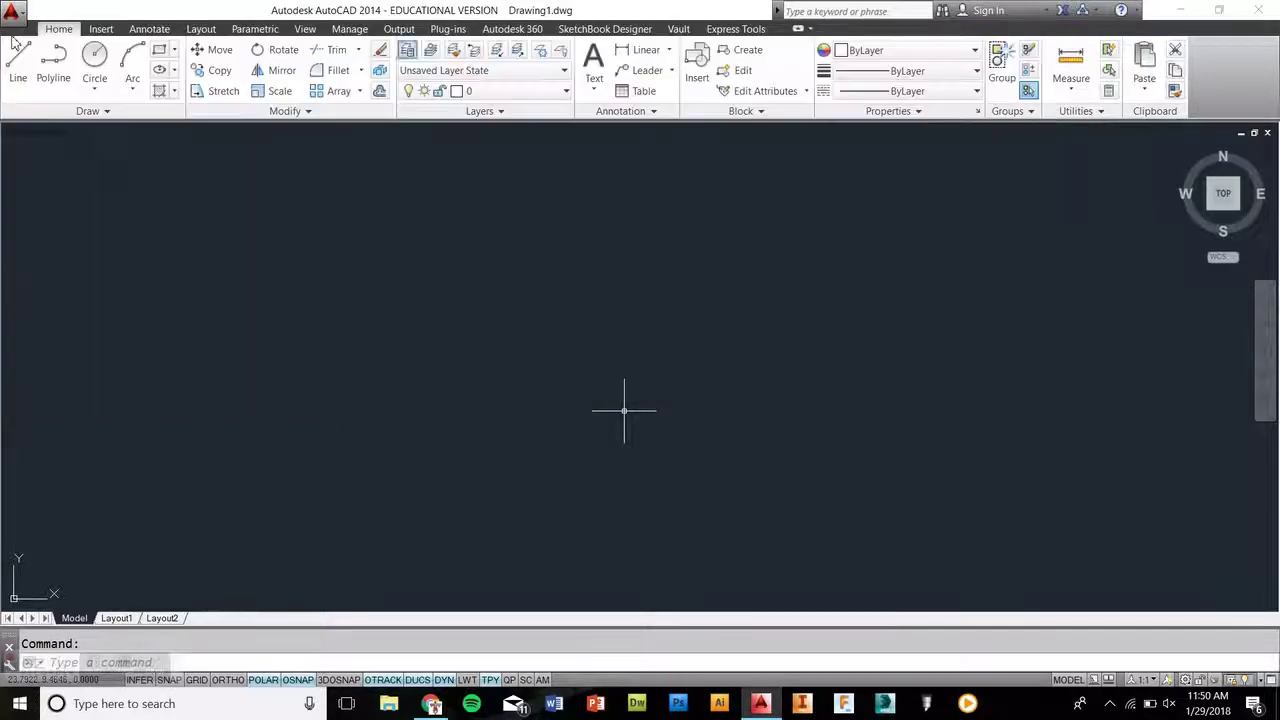
left_click(495, 111)
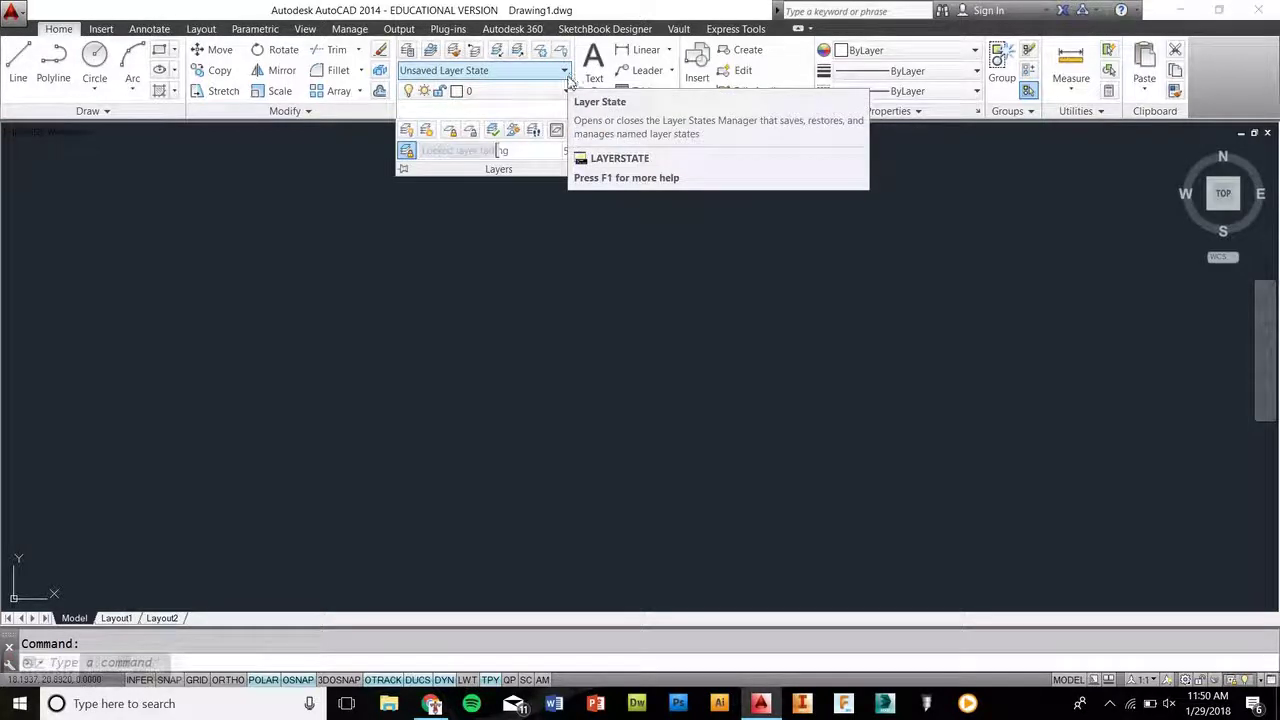
left_click(566, 71)
left_click(566, 71)
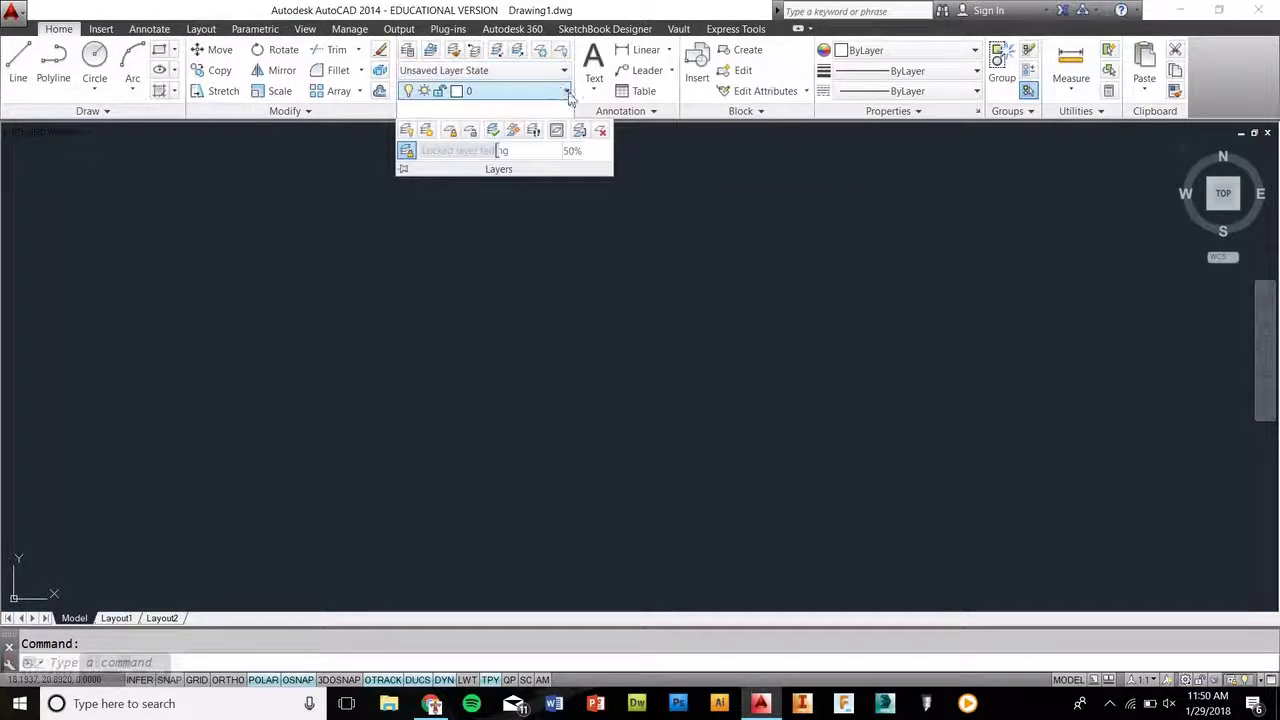
left_click(566, 91)
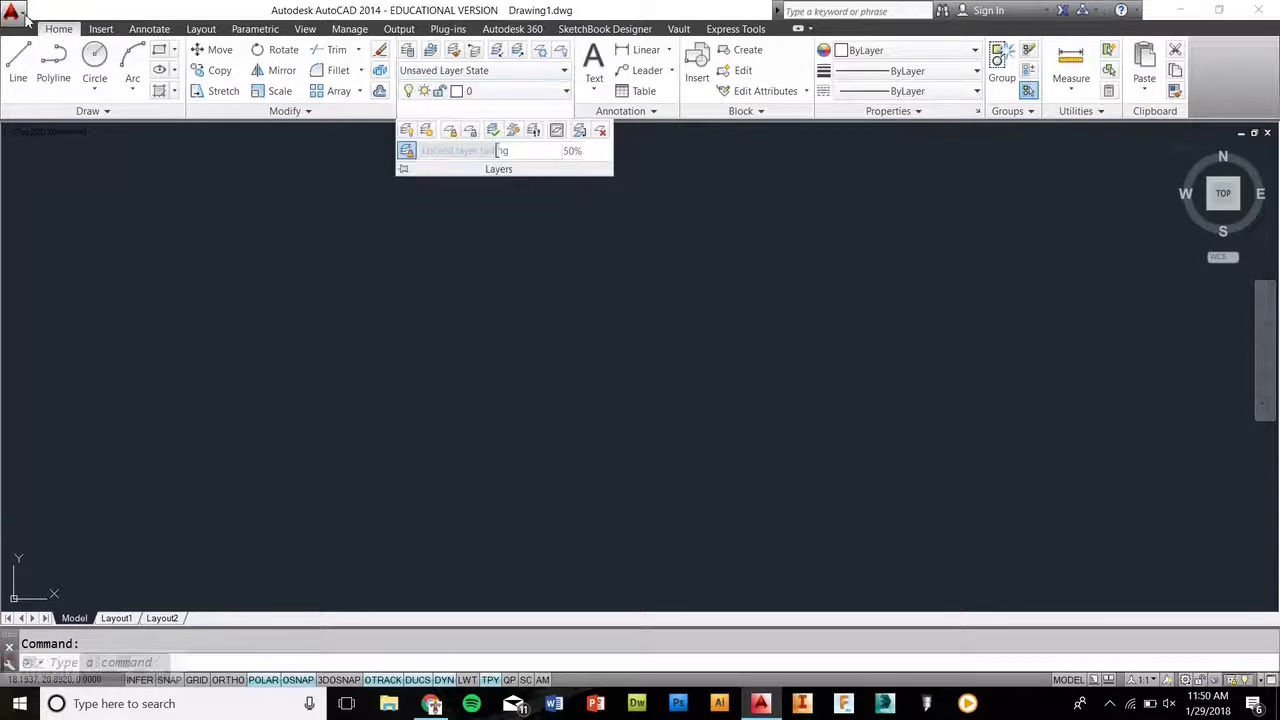
Switch the interface colour scheme to Light in the Options display settings
left_click(14, 12)
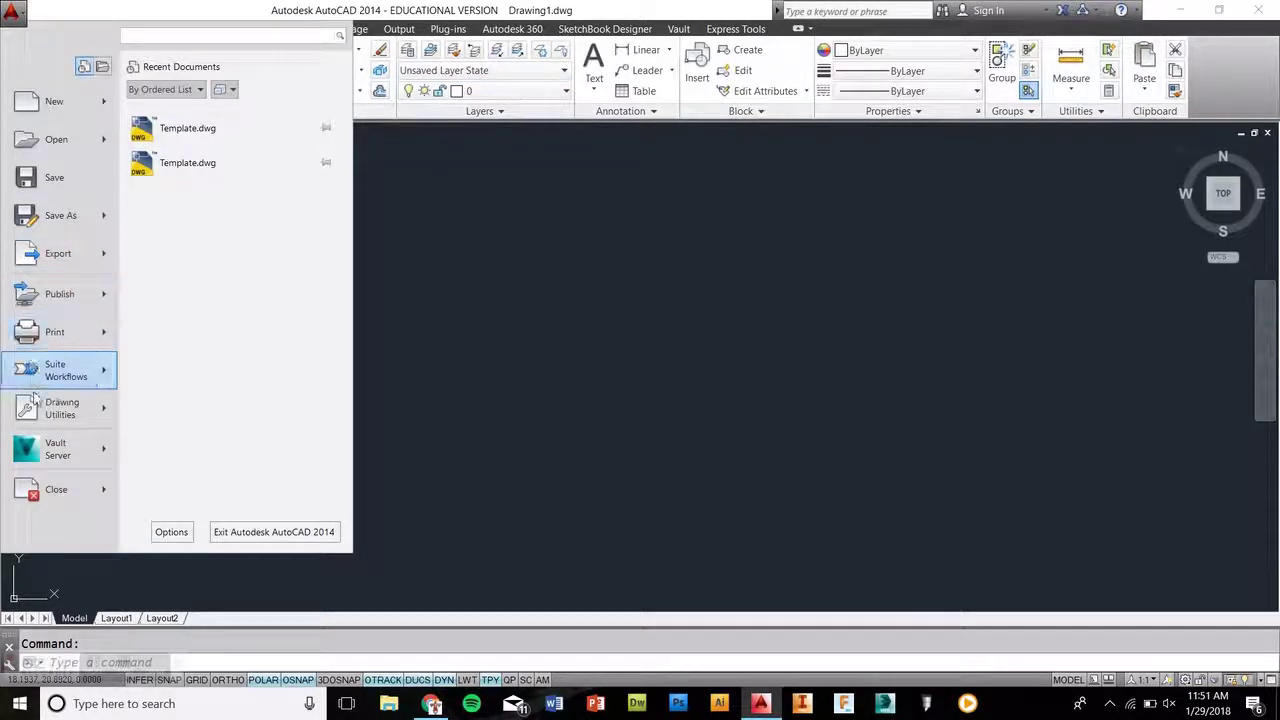
left_click(160, 535)
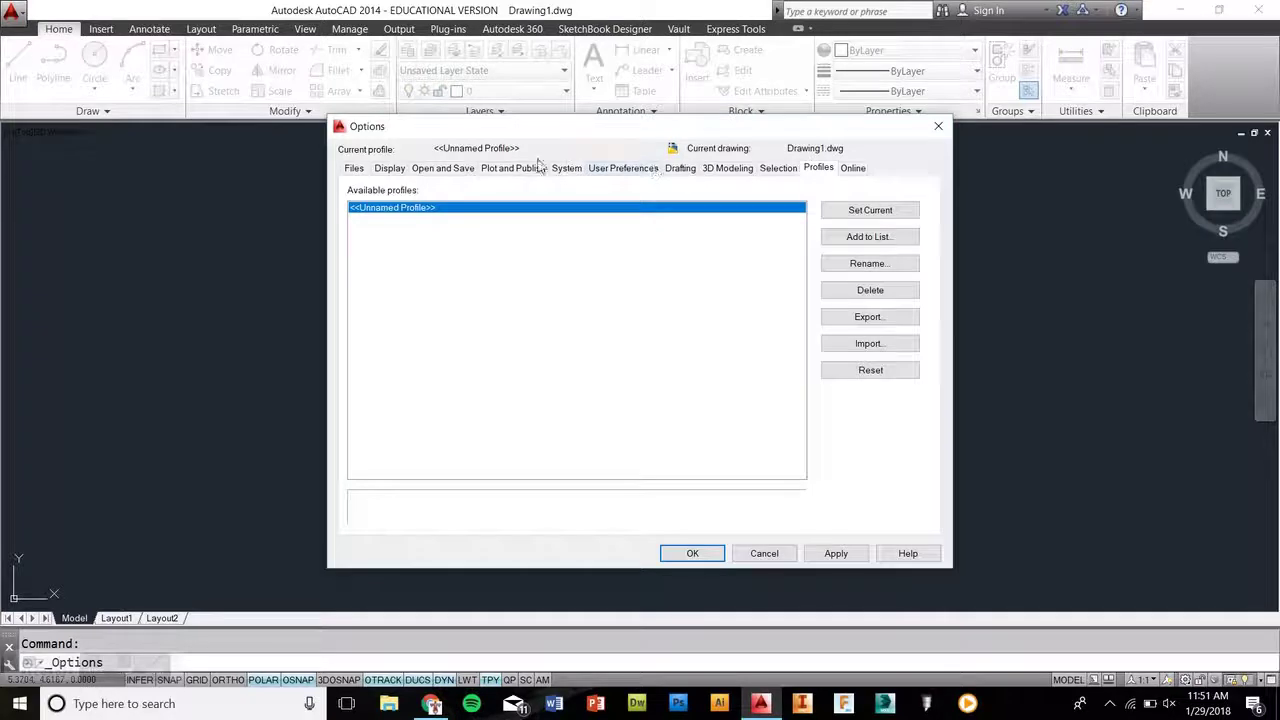
left_click(389, 170)
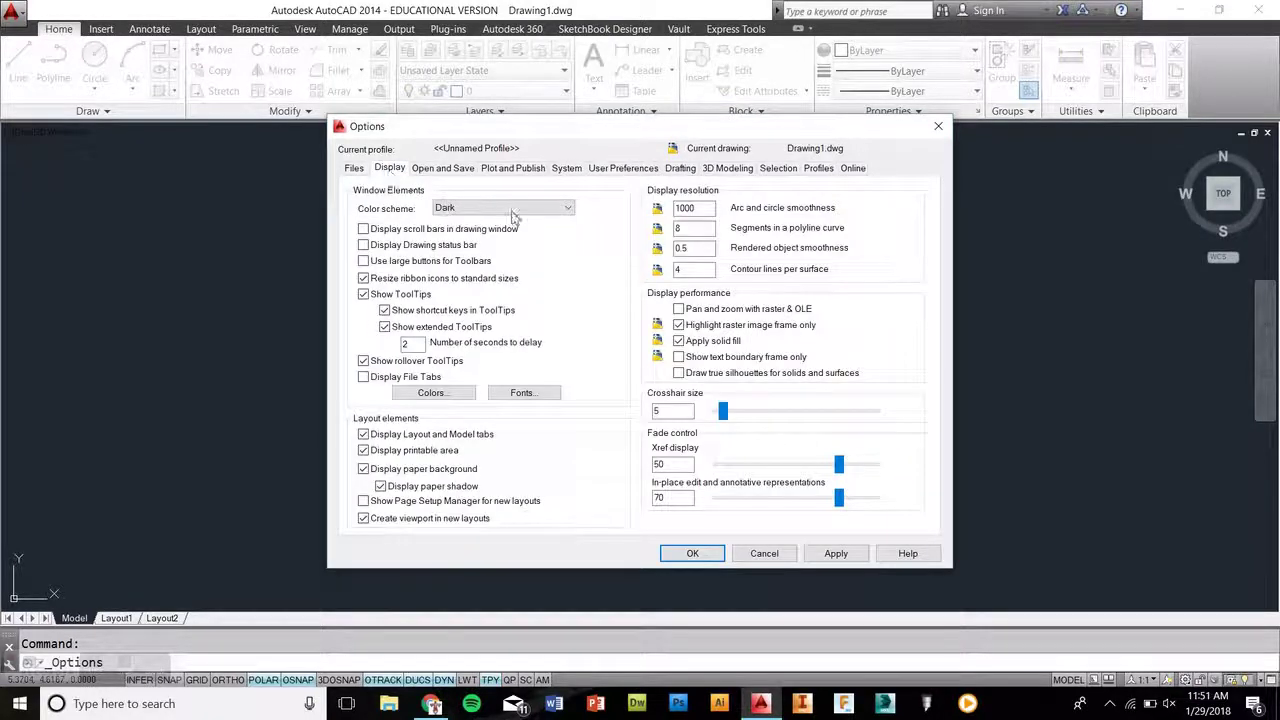
left_click(566, 208)
left_click(535, 233)
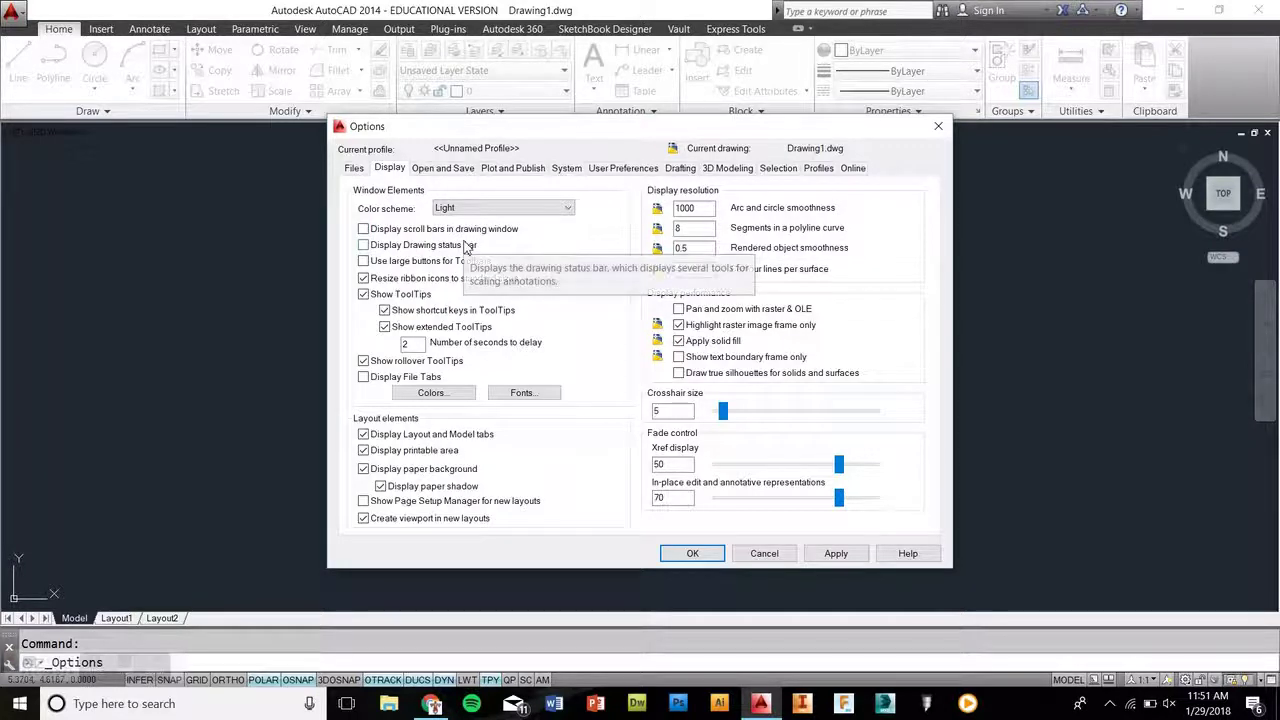
Set the 2D model space uniform background colour to White
left_click(431, 393)
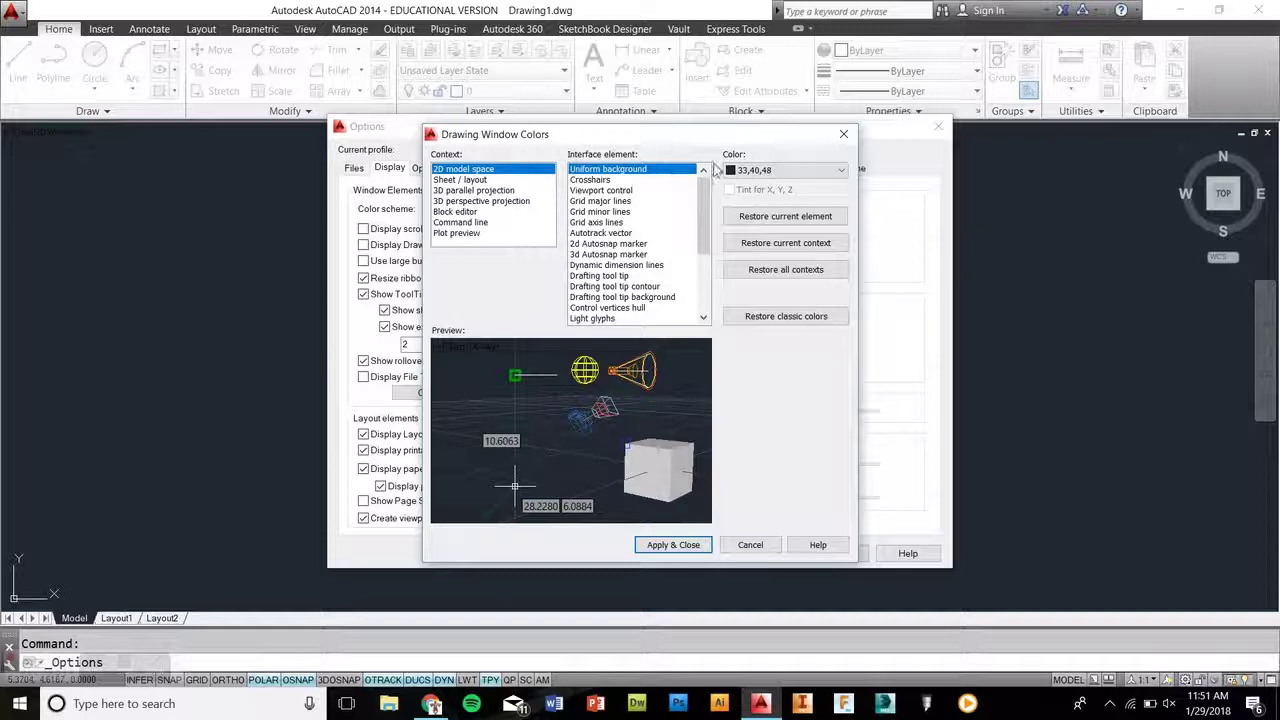
left_click(780, 170)
left_click(743, 268)
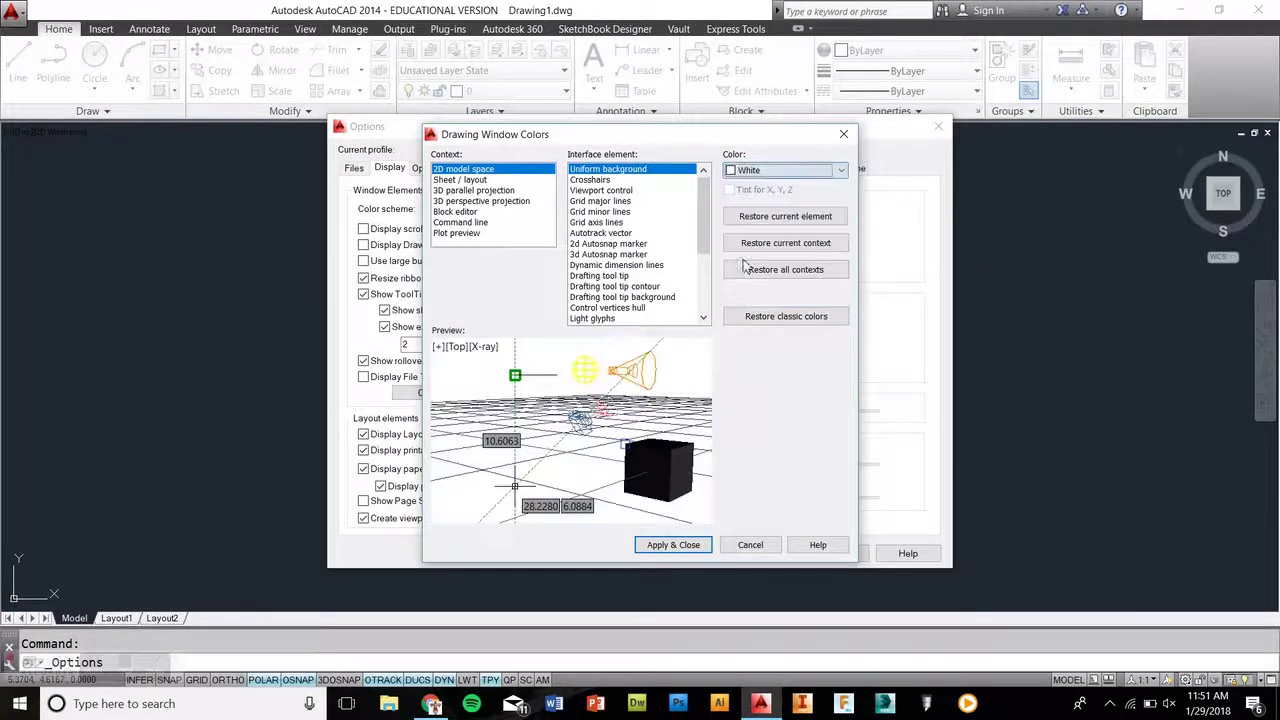
left_click(677, 547)
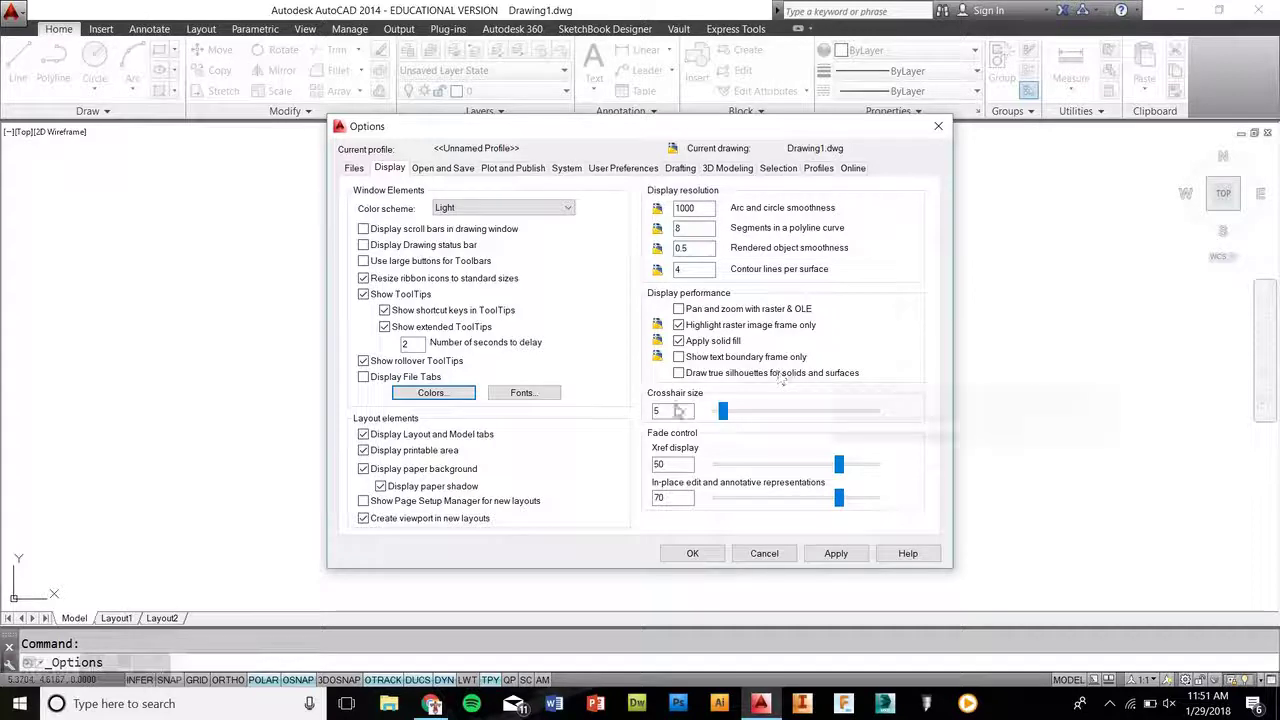
Apply the display changes and turn on time-sensitive right-click at 250 milliseconds
left_click(828, 555)
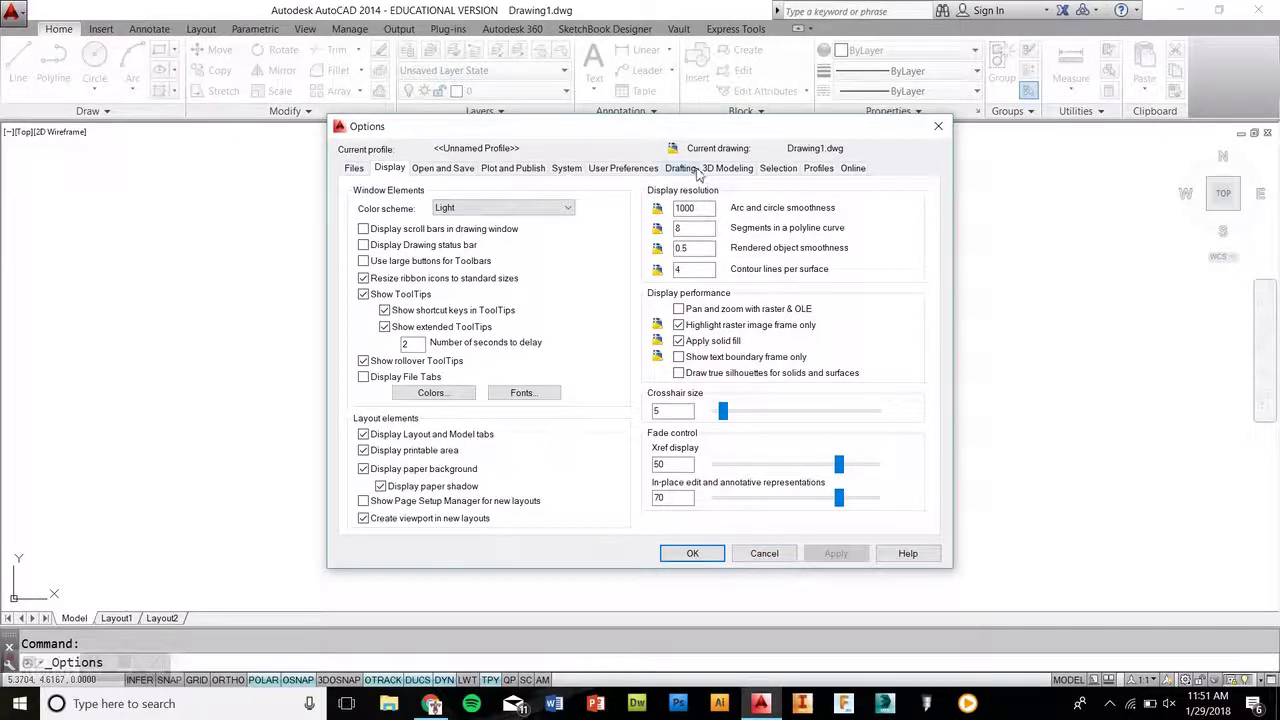
left_click(616, 170)
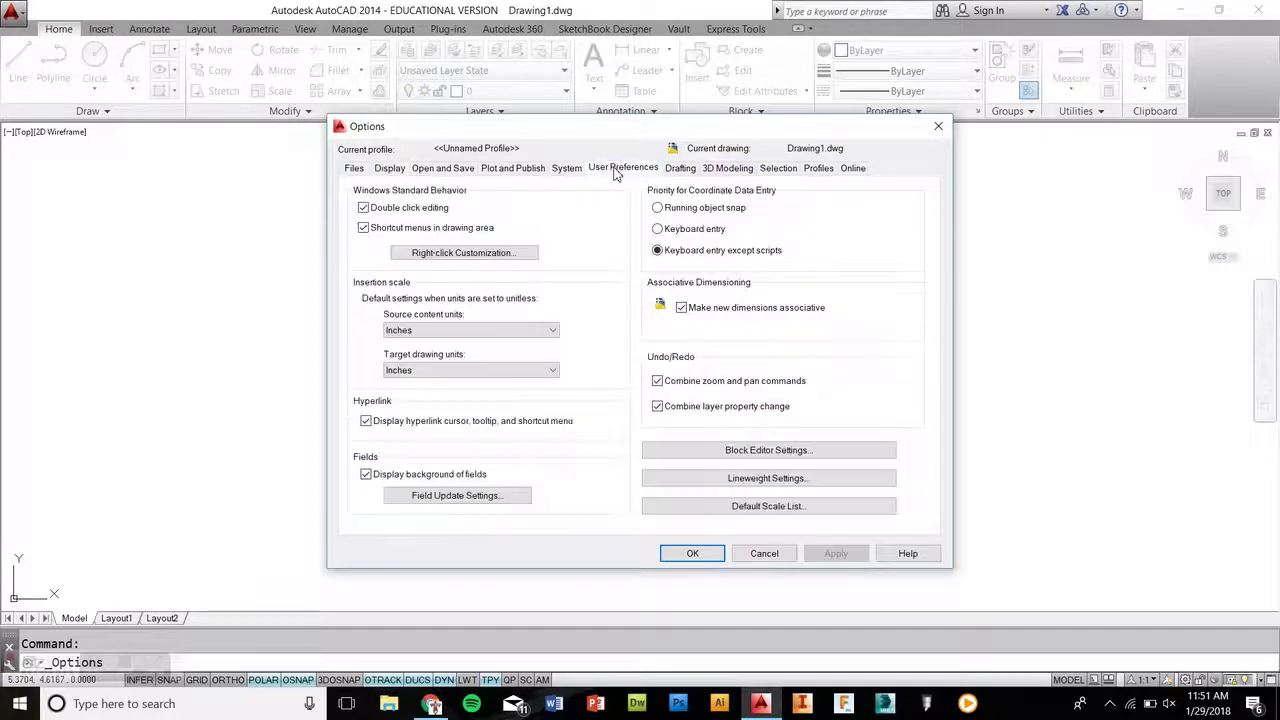
left_click(460, 256)
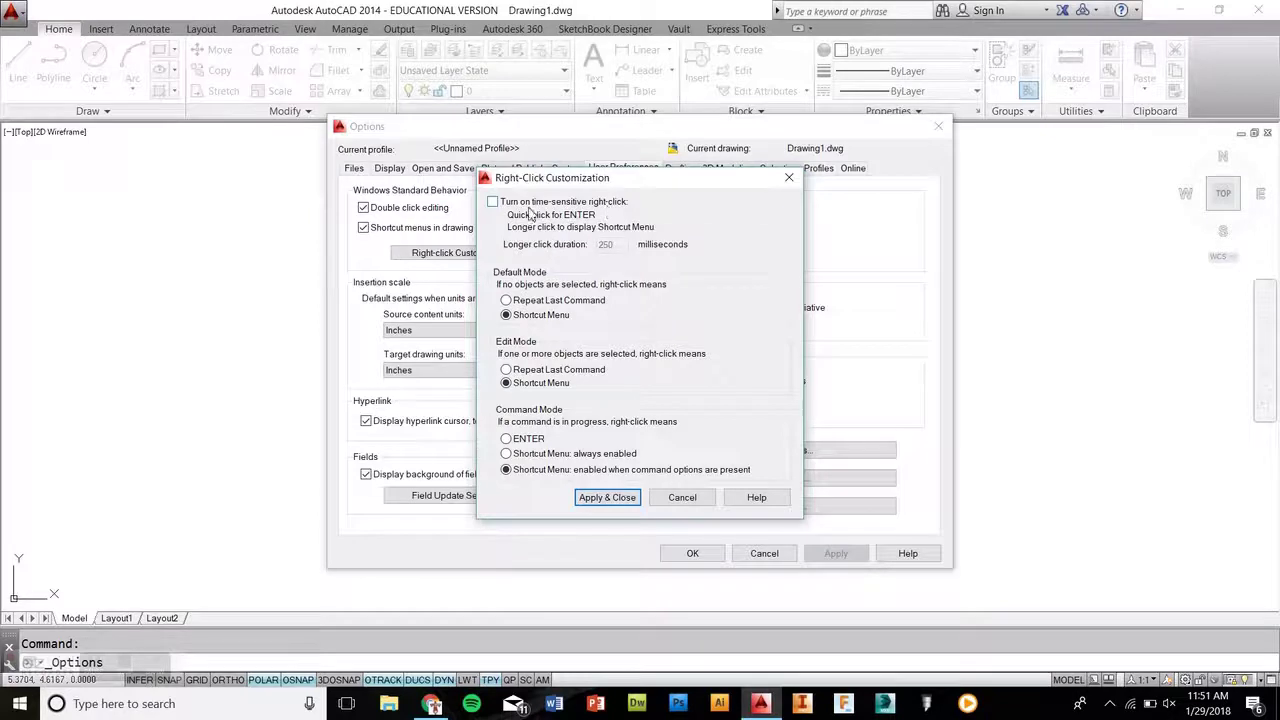
left_click(494, 203)
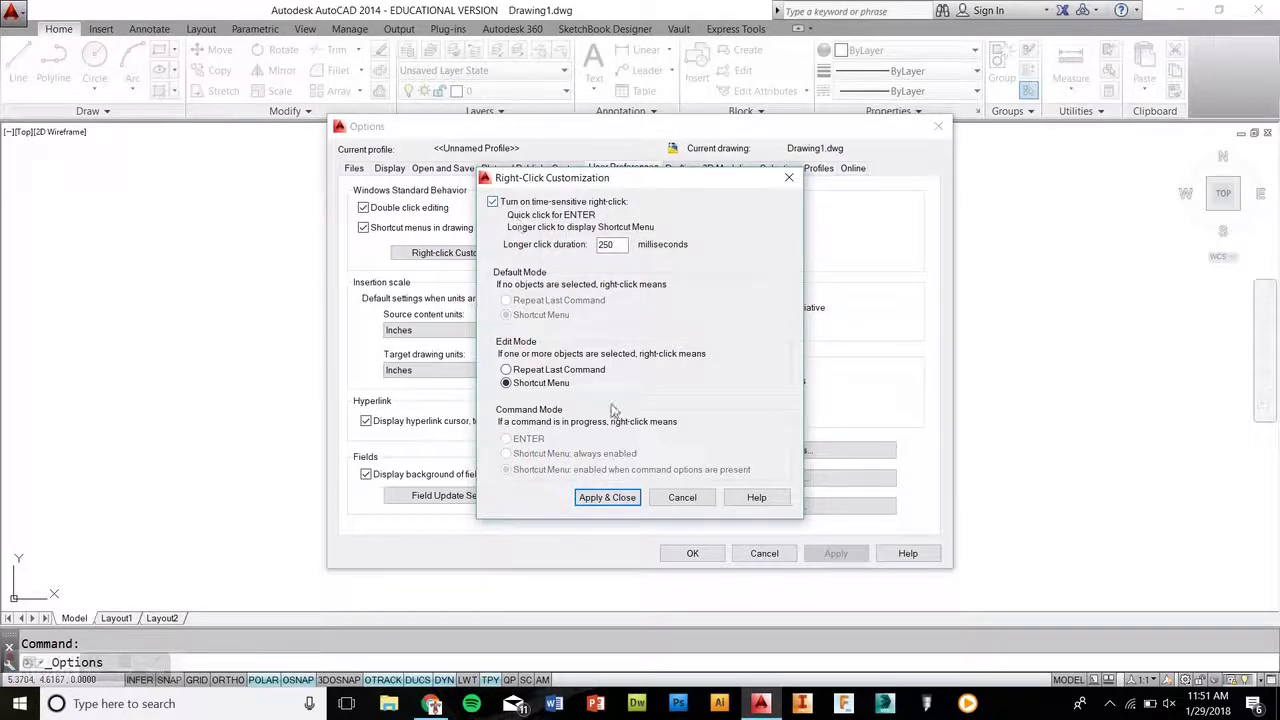
left_click(605, 497)
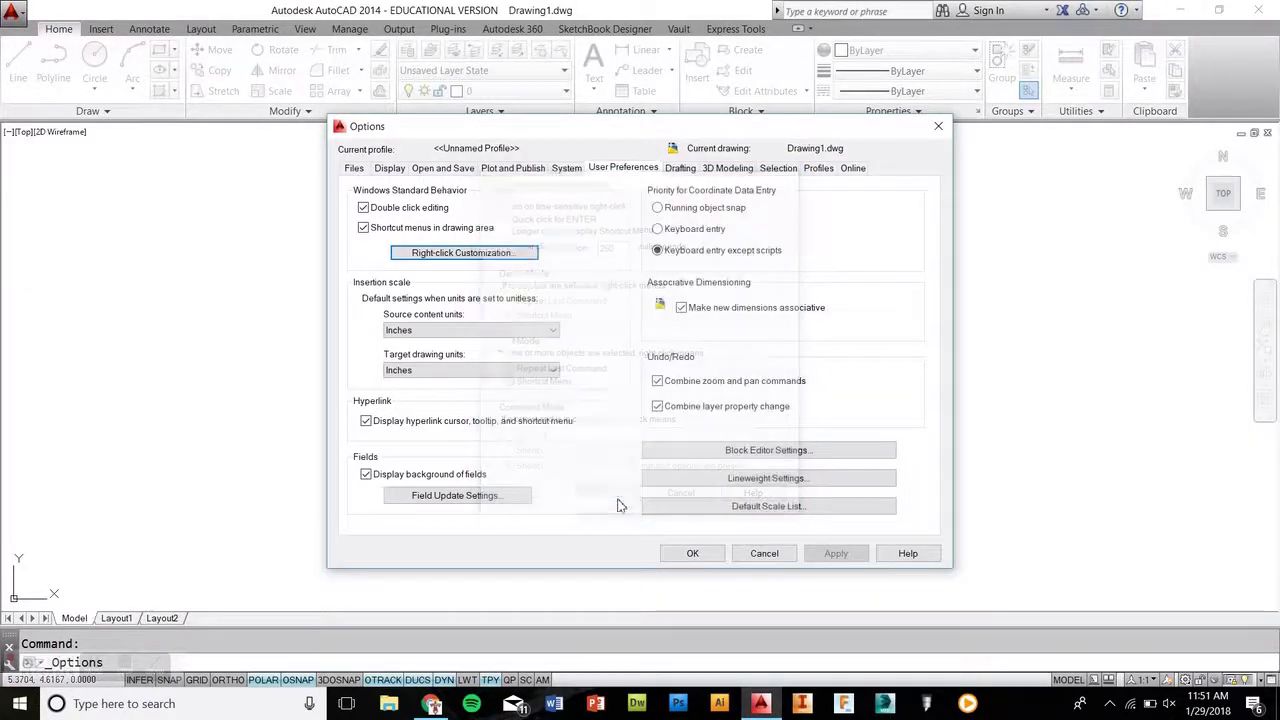
Confirm the Options dialog with OK, leaving the white drawing area
left_click(692, 554)
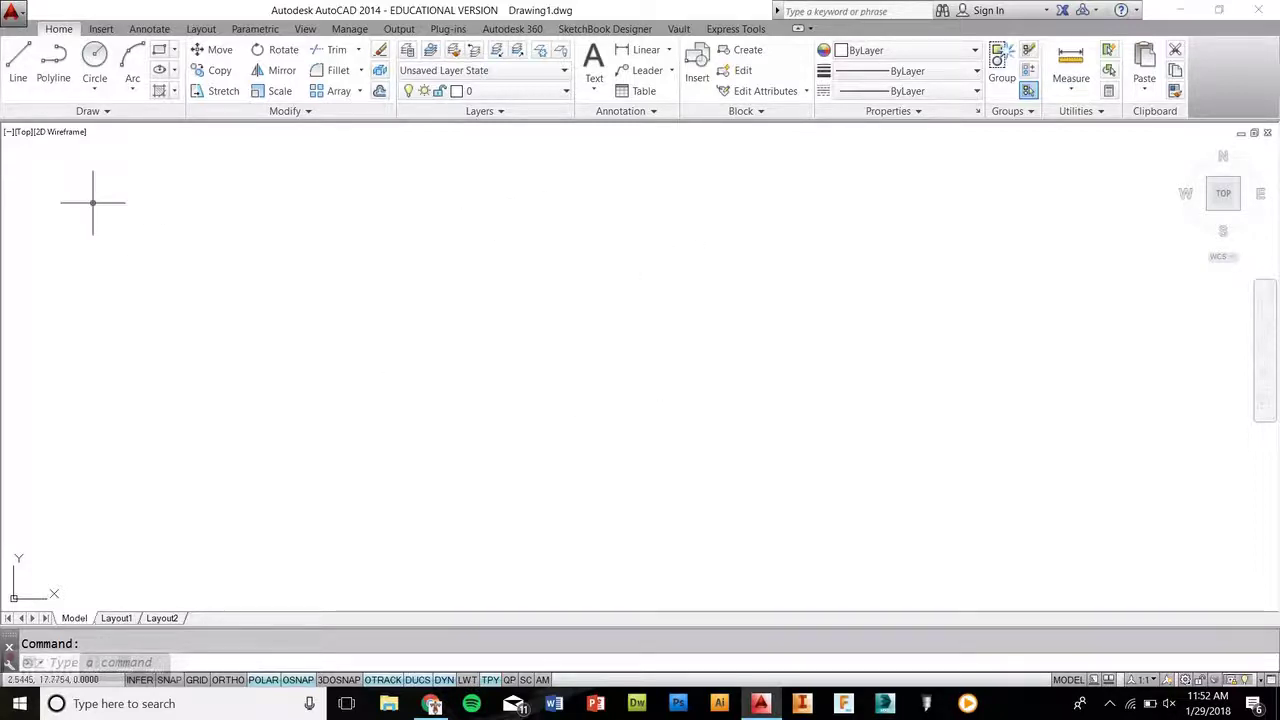
Start saving as a Drawing Template into the CADD folder on the Desktop
left_click(13, 12)
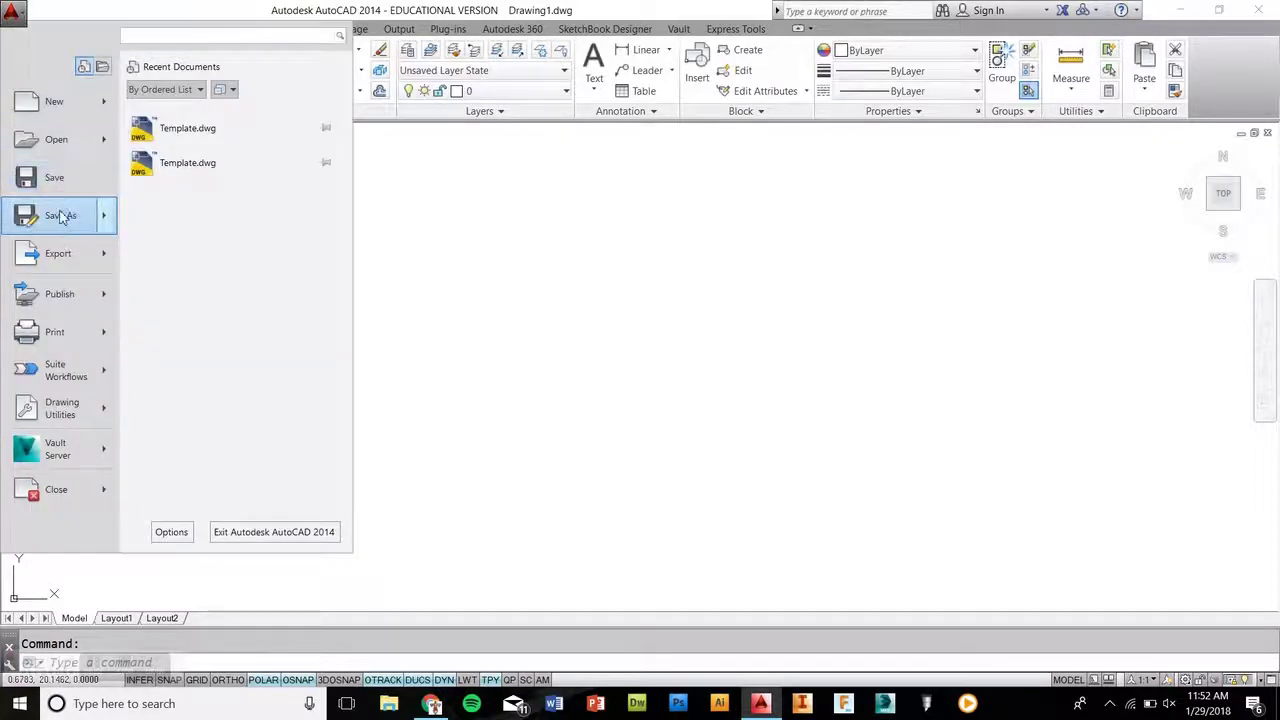
mouse_move(60, 215)
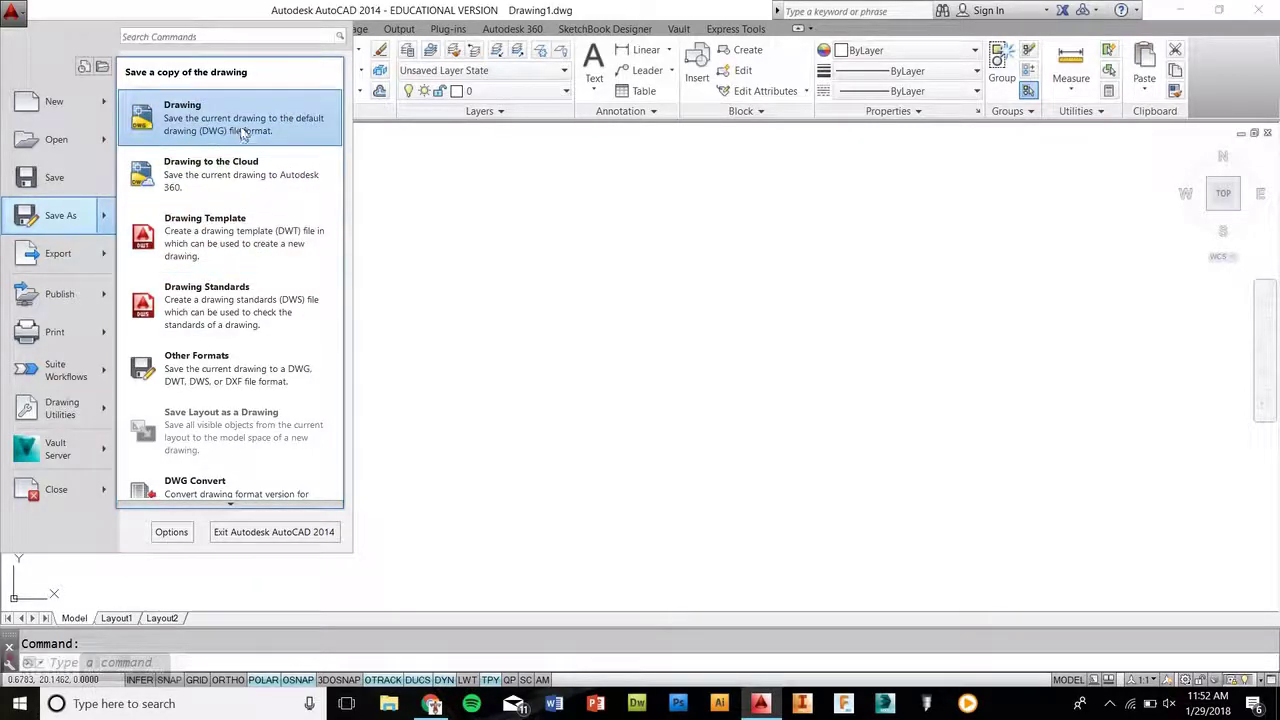
left_click(263, 246)
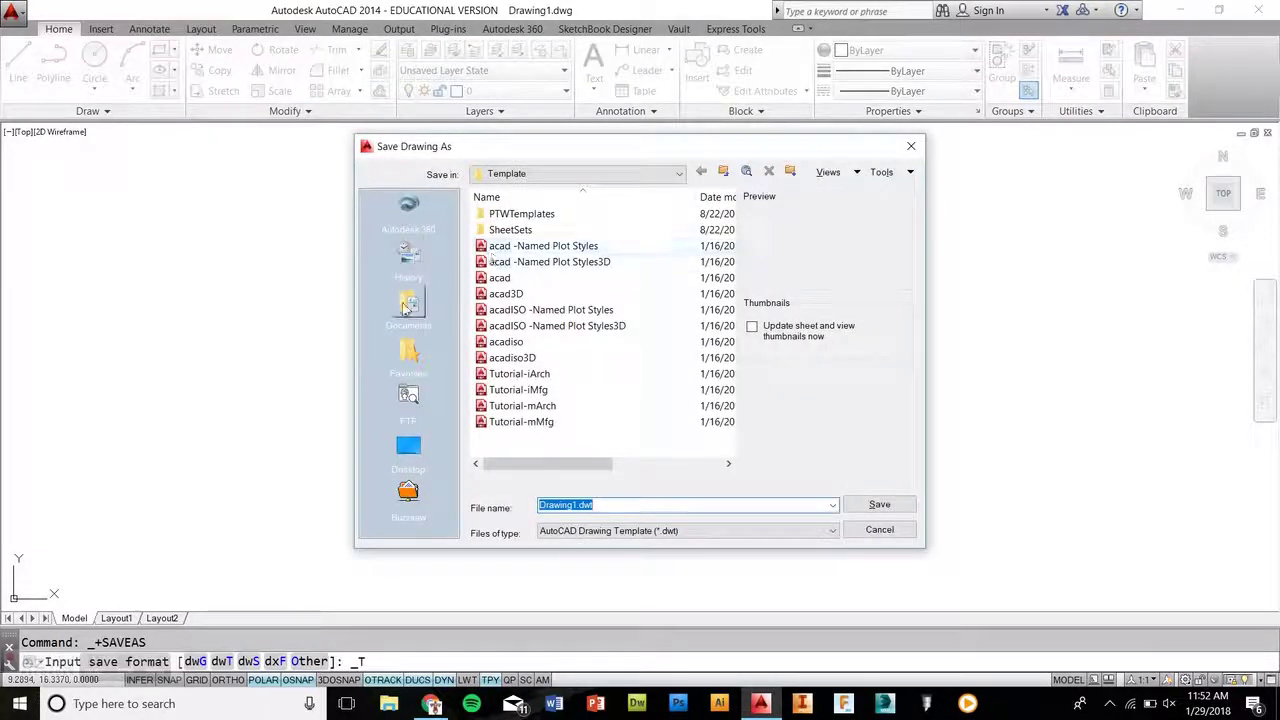
left_click(418, 458)
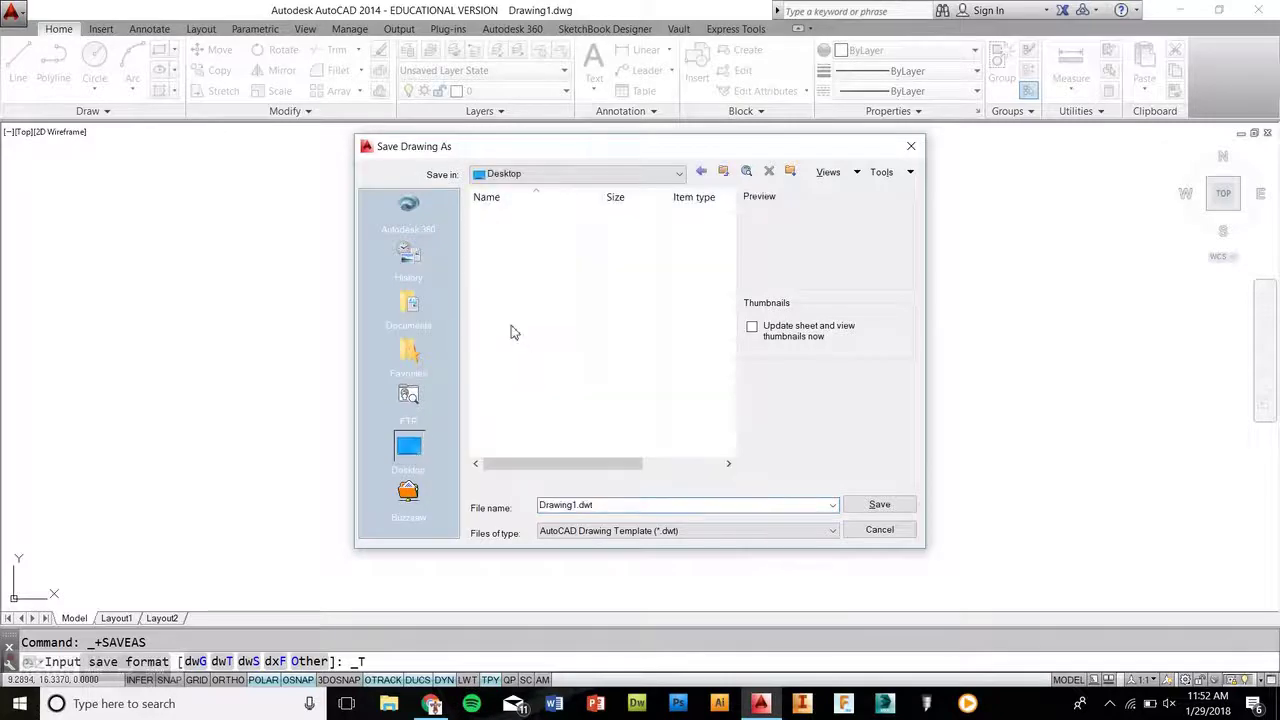
double_click(508, 316)
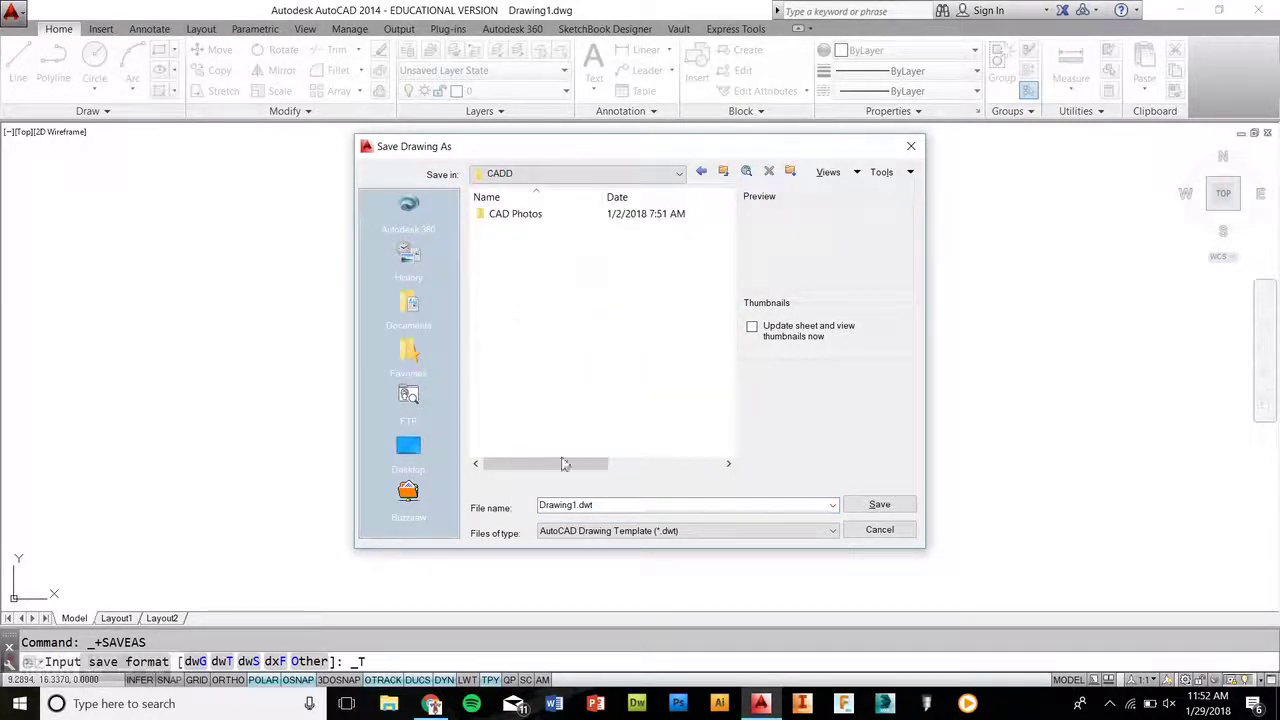
Name the file 'Template' and save it as Template.dwt, accepting the template options
left_click(580, 505)
double_click(580, 505)
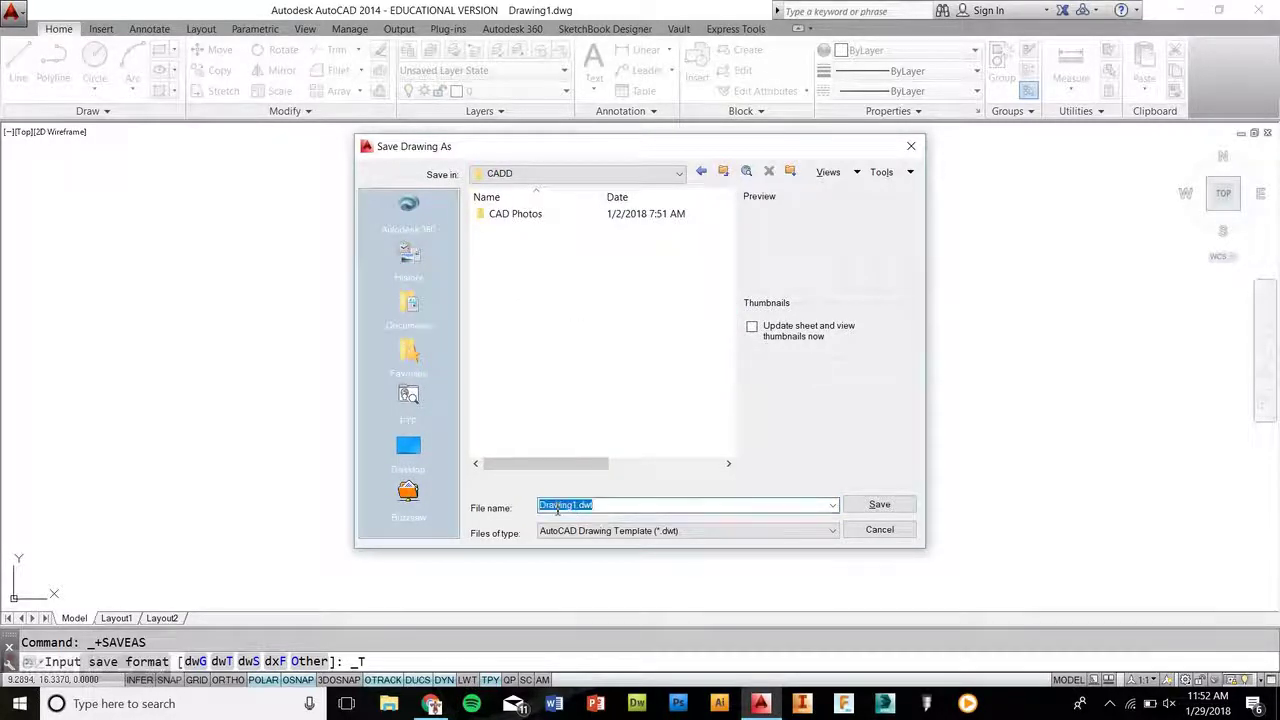
left_click(580, 505)
left_click_drag(580, 505, 497, 515)
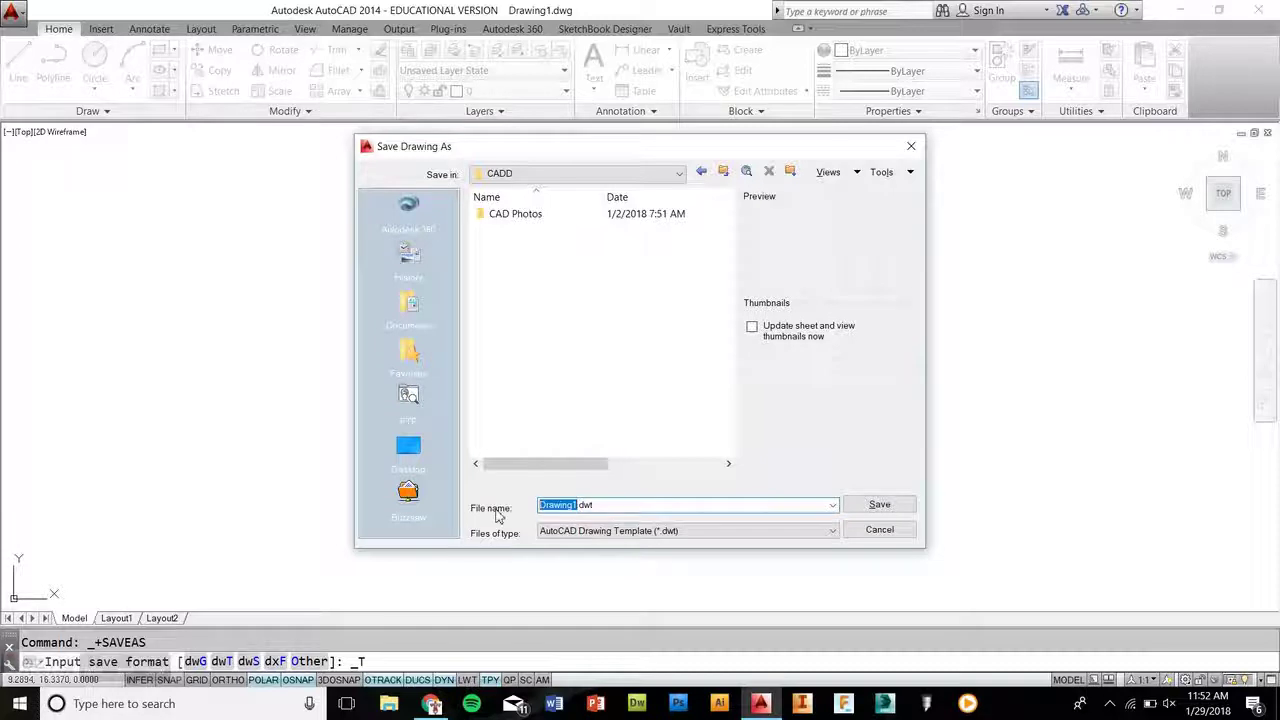
type("f")
type("emplate")
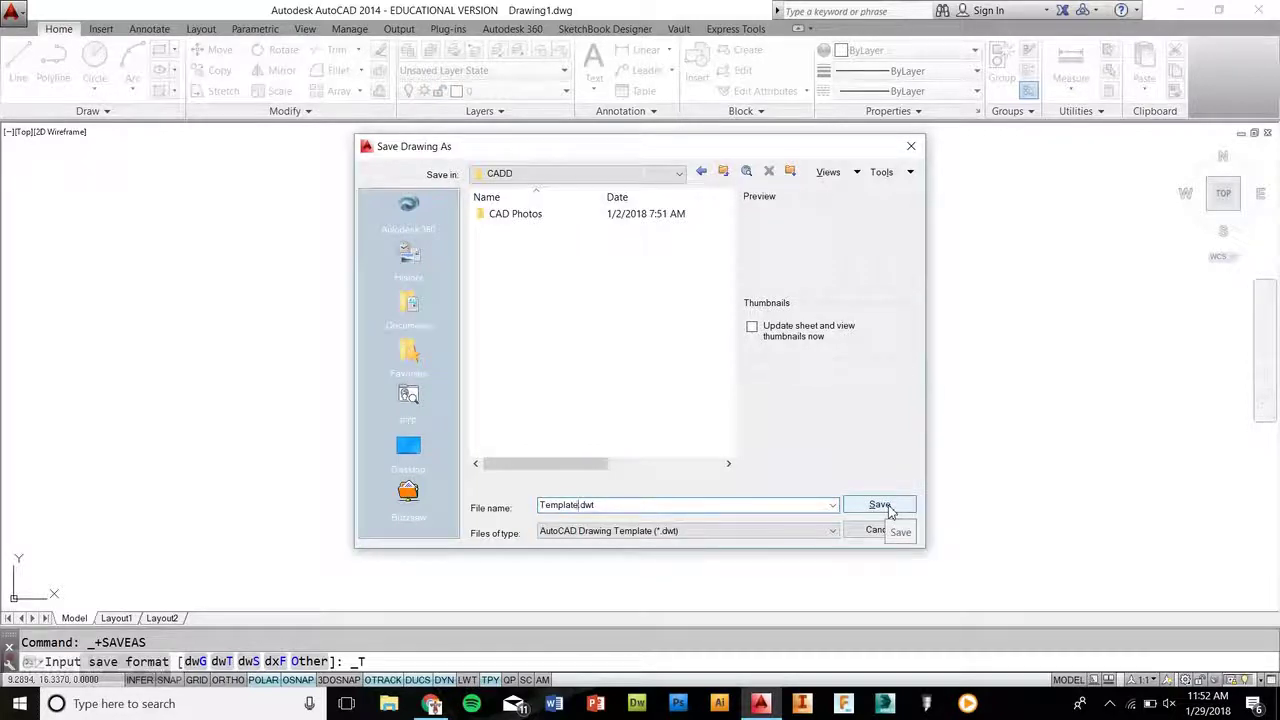
left_click(880, 506)
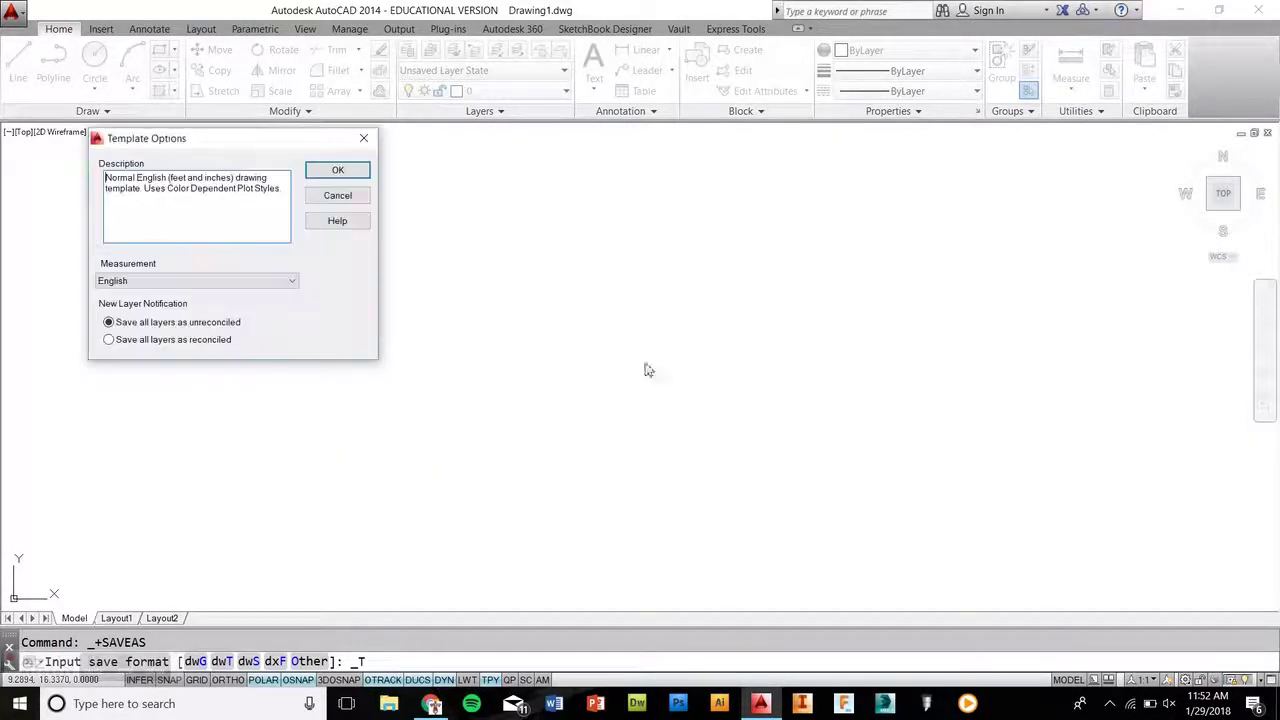
left_click(337, 170)
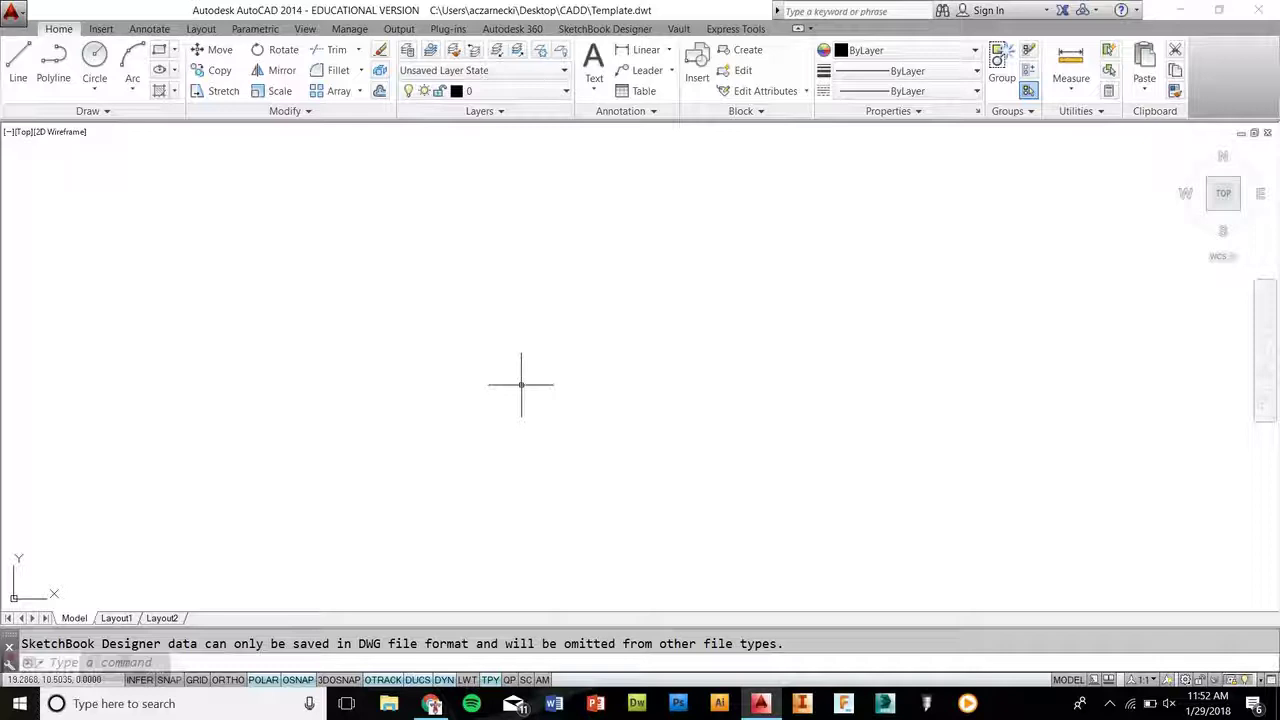
left_click(17, 22)
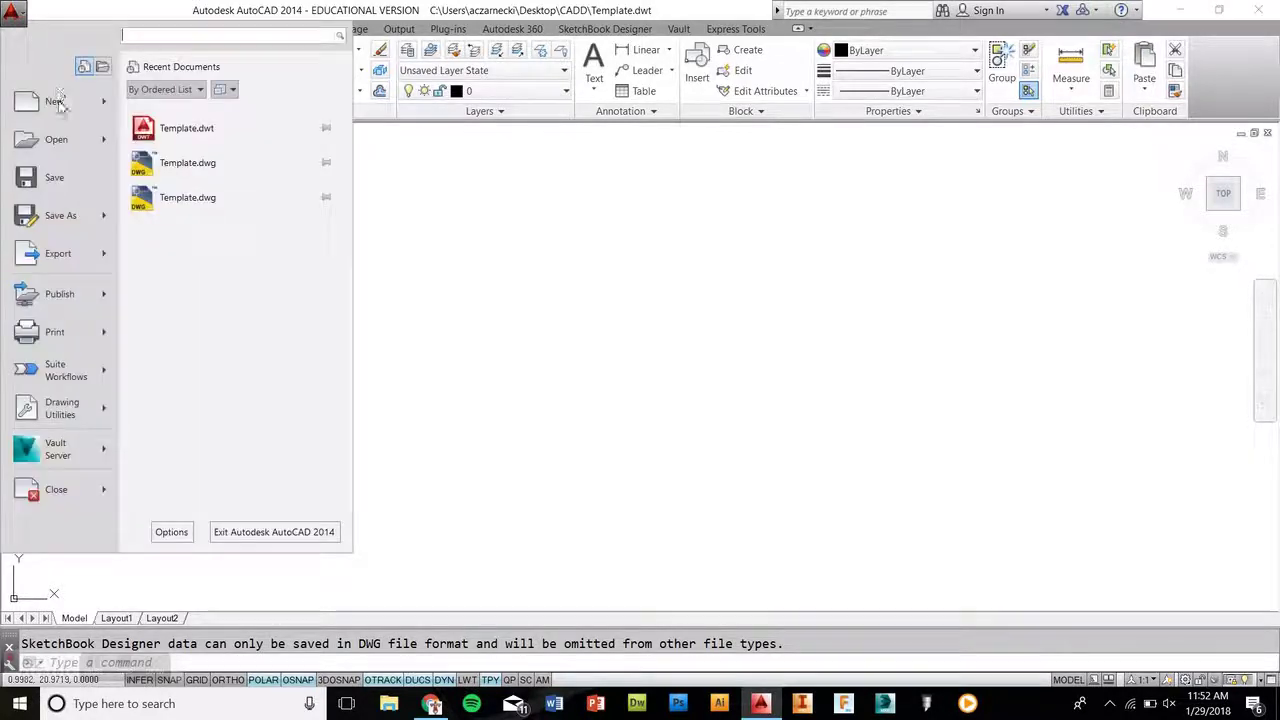
left_click(210, 139)
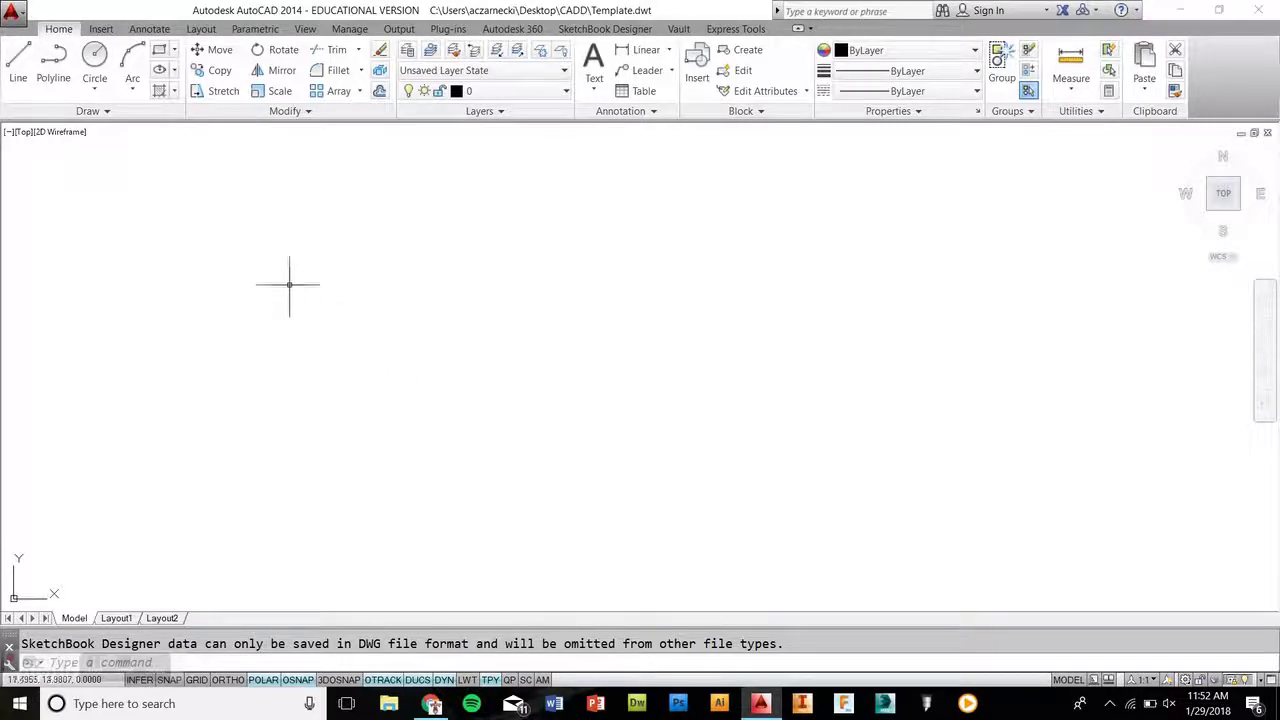
left_click(20, 18)
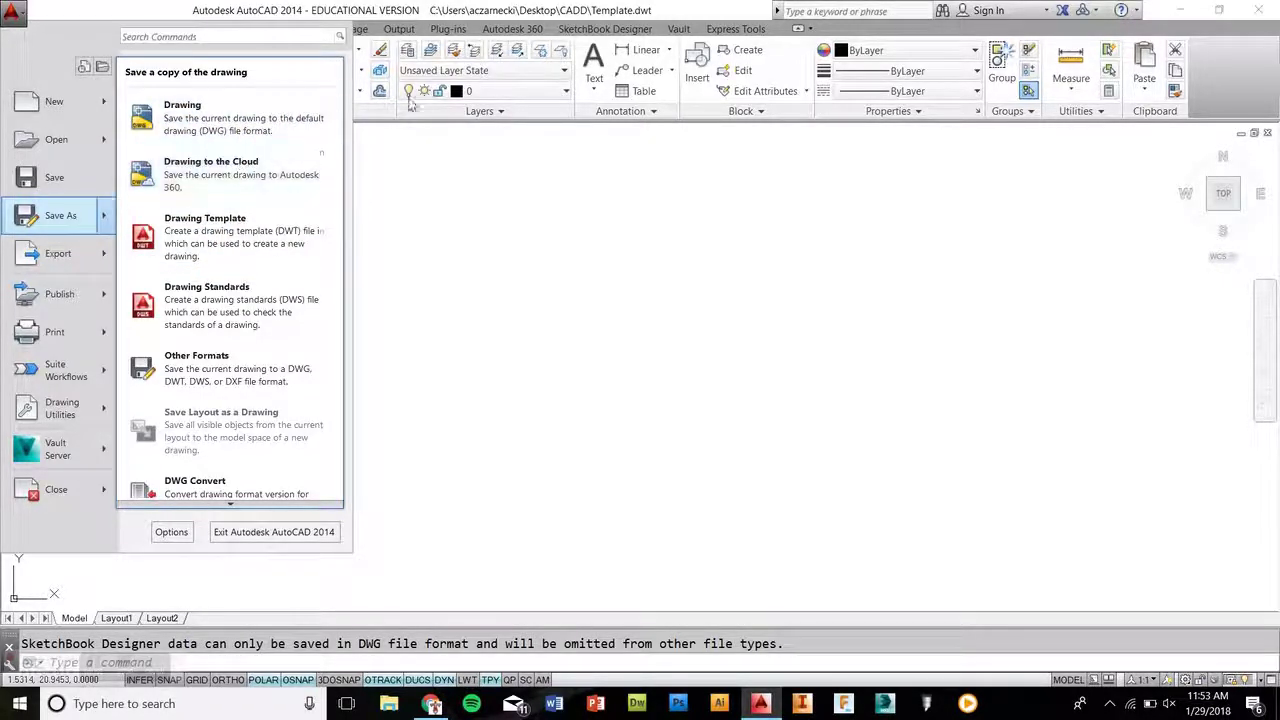
left_click(648, 264)
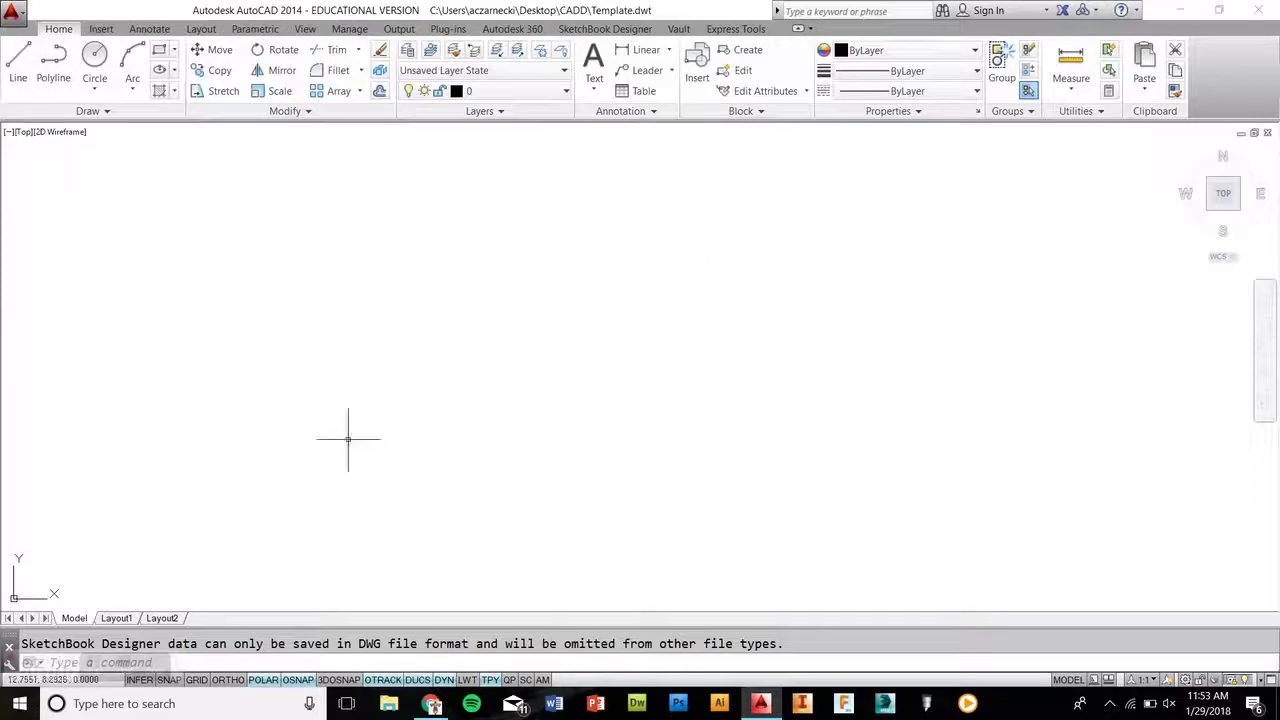